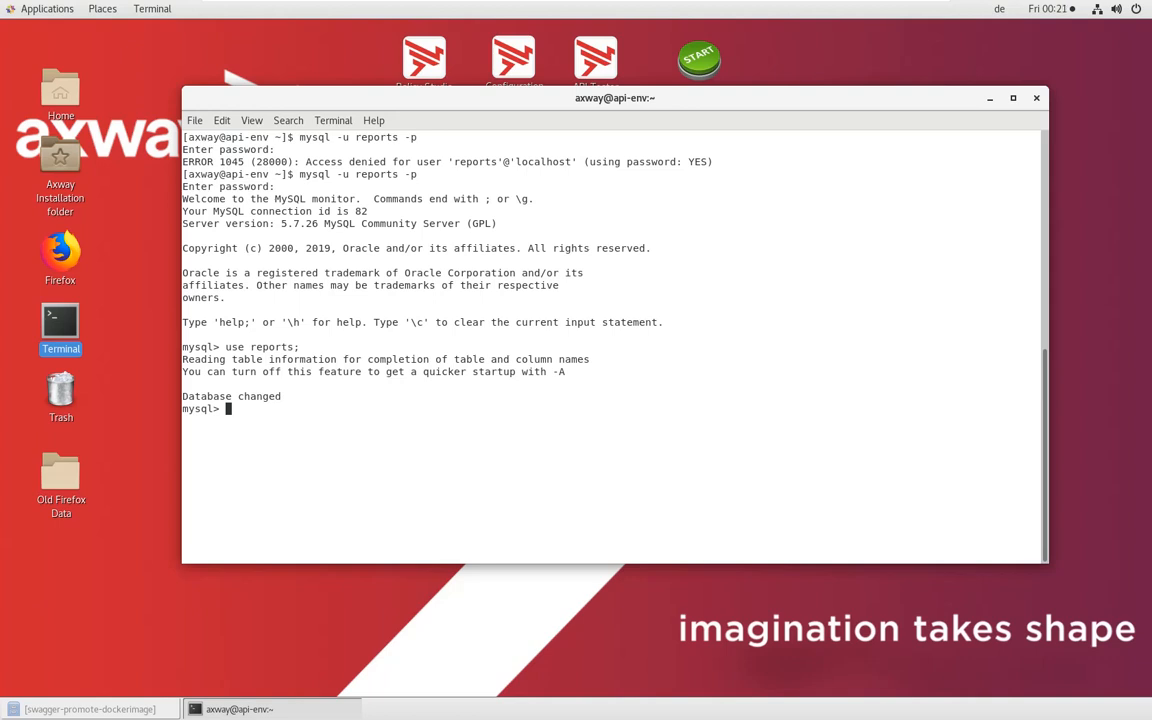
Try to list the tables of the reports database with "show table;" and "describe tables;"
type("show table;")
key("Return")
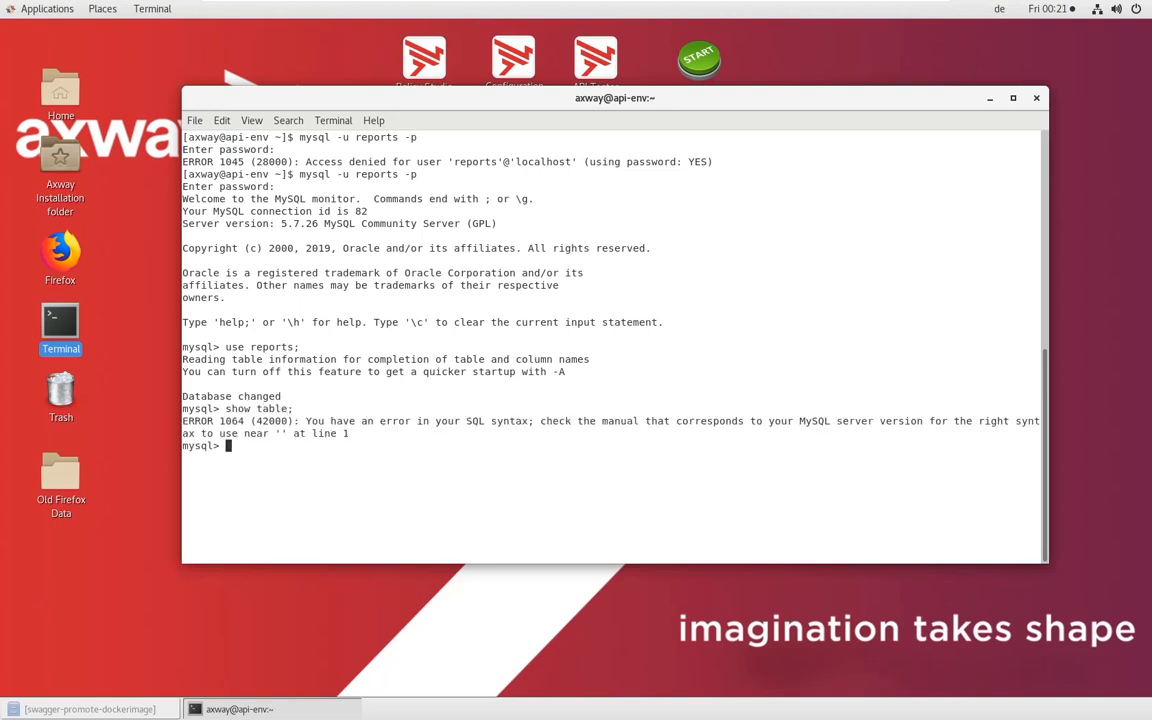
type("describe tables;")
key("Return")
List all tables in the reports database with "show tables;"
type("show tab")
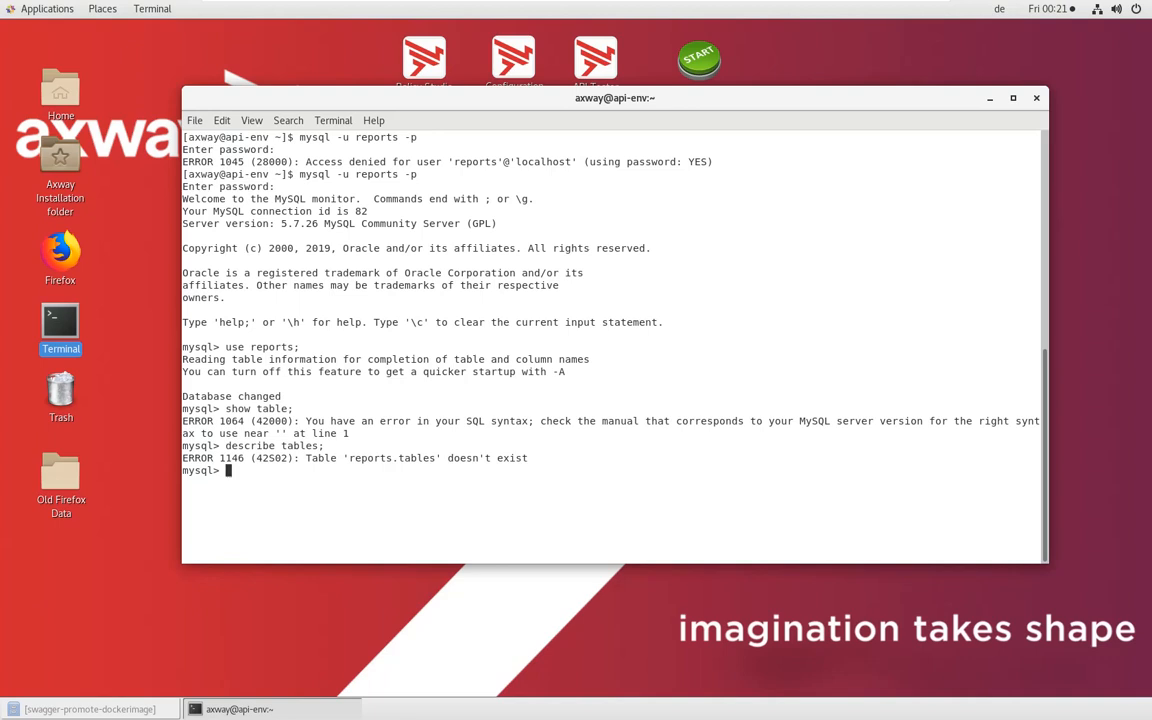
type("les;")
key("Return")
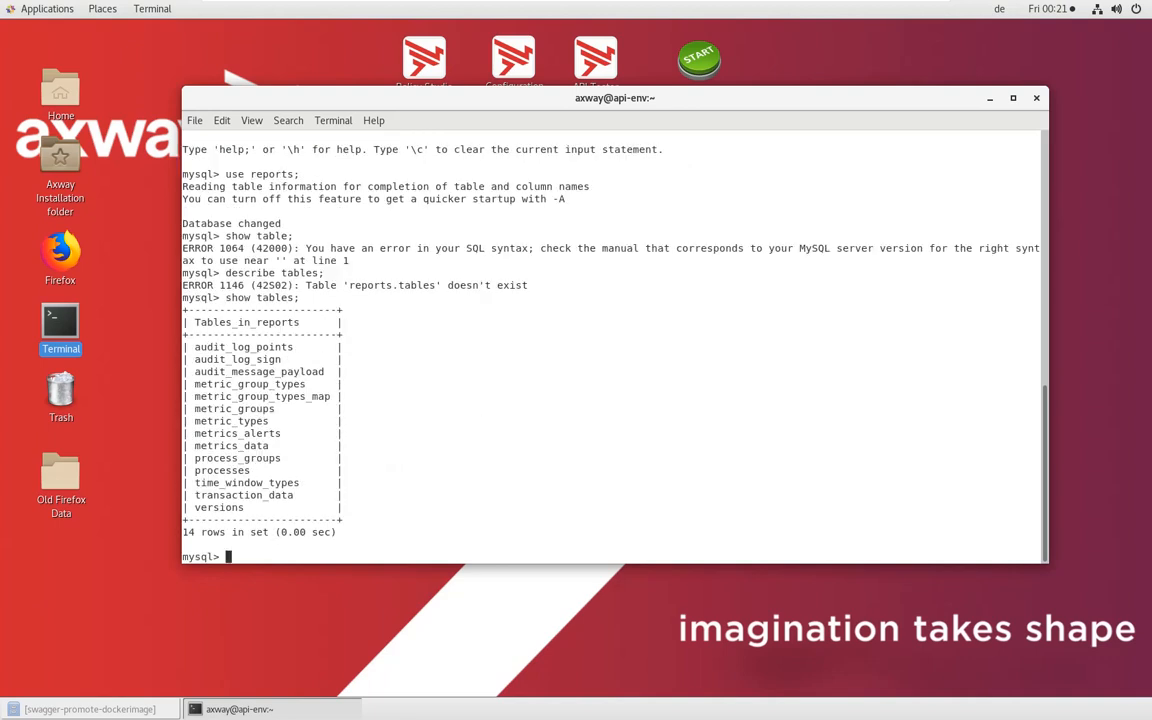
Show the column structure of the metrics_data table with a describe statement
double_click(232, 446)
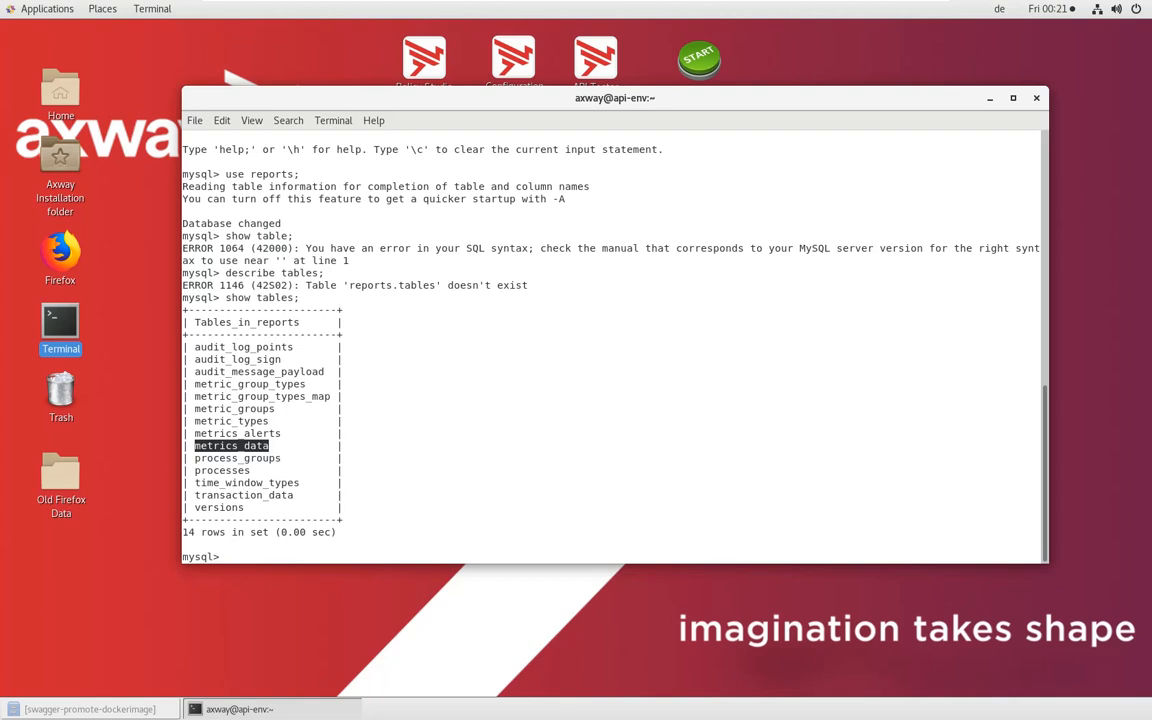
type("describe")
type("metrics_data")
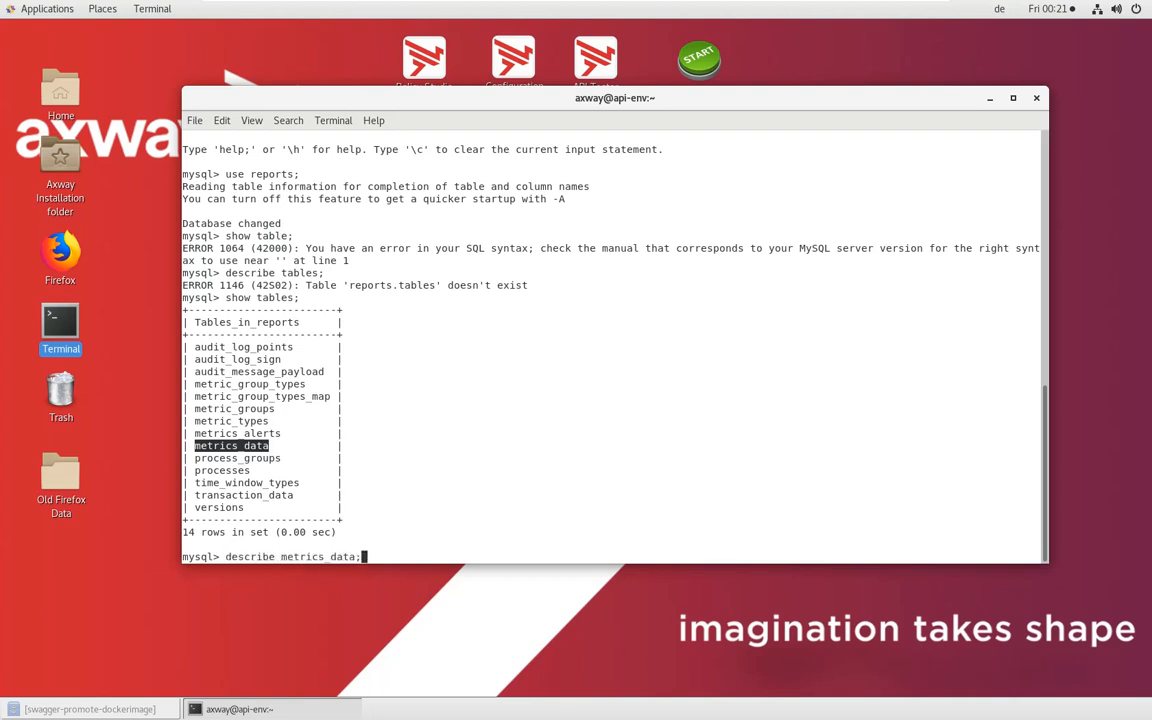
type(";")
key("Return")
Count the rows in the metrics_data table with "select count(*) from metrics_data;"
type("se")
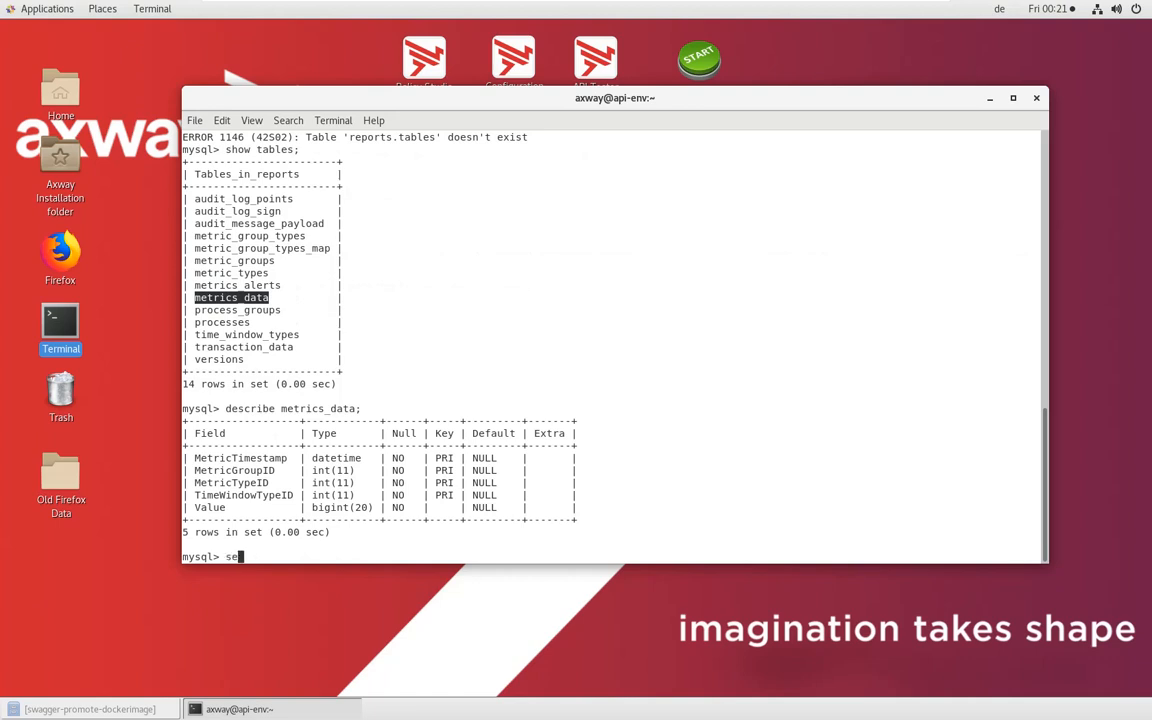
type("lect count(*) from metrics_data;")
key("Return")
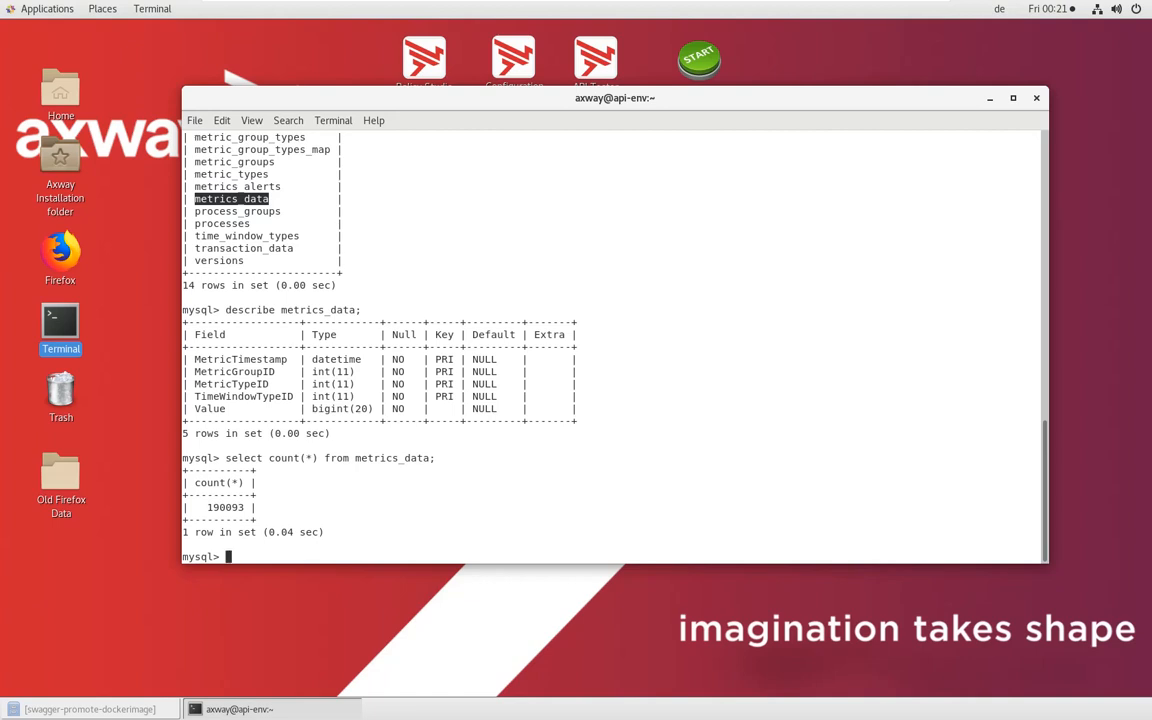
Exit the MySQL monitor, returning to an empty shell prompt
type("exit")
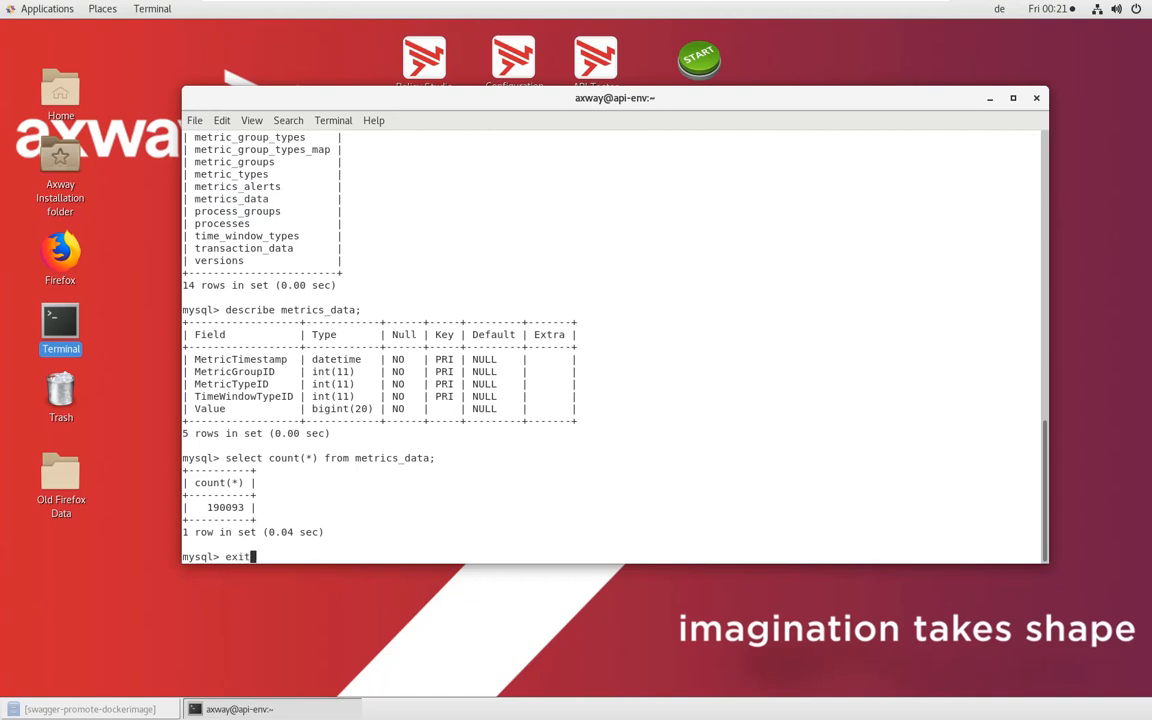
key("Return")
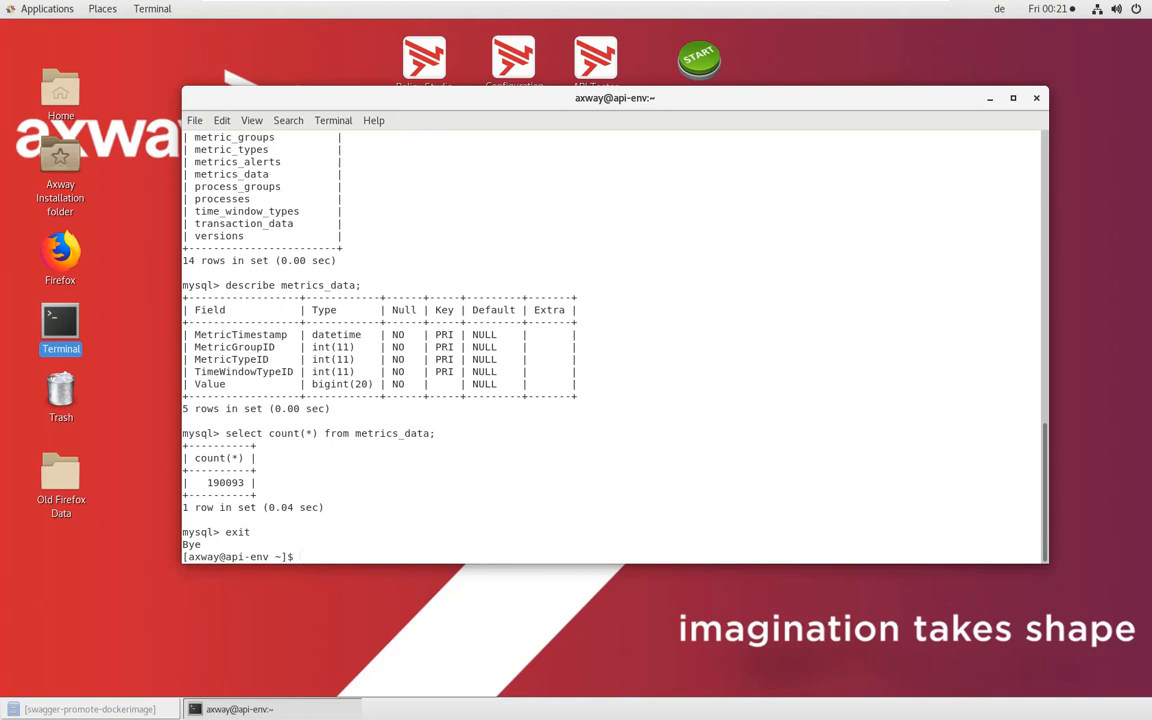
type("api-")
key("BackSpace")
key("BackSpace")
key("BackSpace")
key("BackSpace")
Switch to Firefox and review the API Builder install and project initialization commands in the Getting Started Guide
key("alt+Tab")
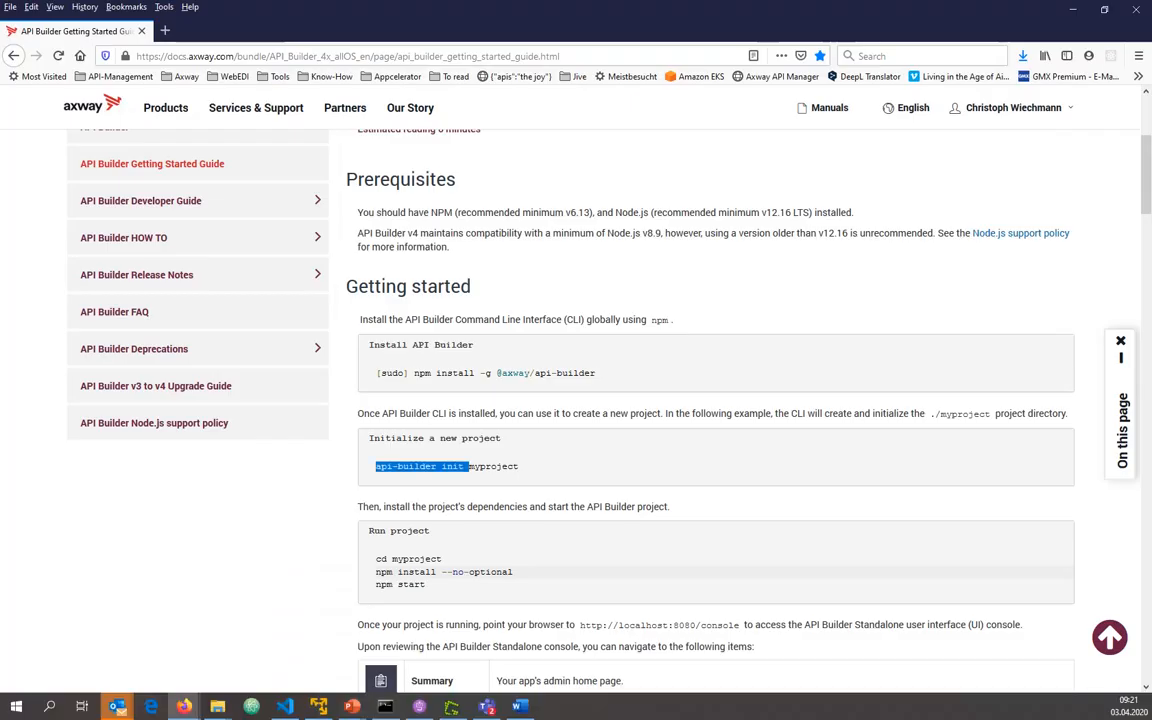
left_click_drag(597, 375, 591, 375)
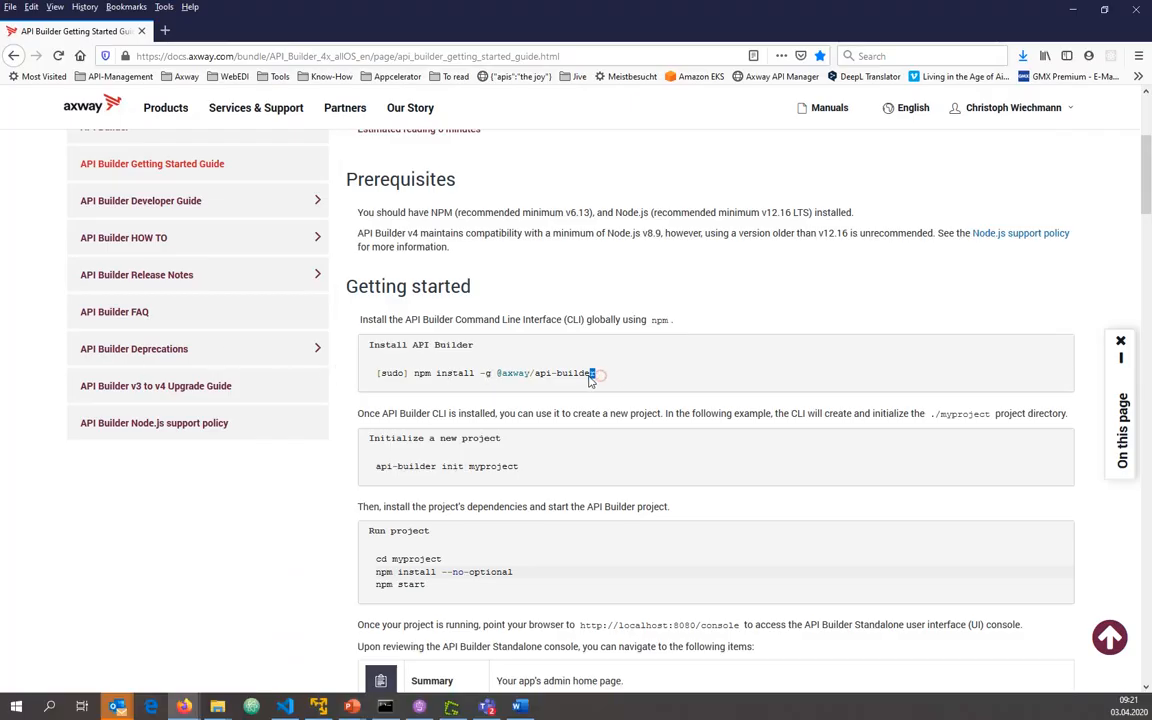
left_click_drag(418, 374, 430, 374)
left_click_drag(379, 466, 487, 466)
double_click(496, 466)
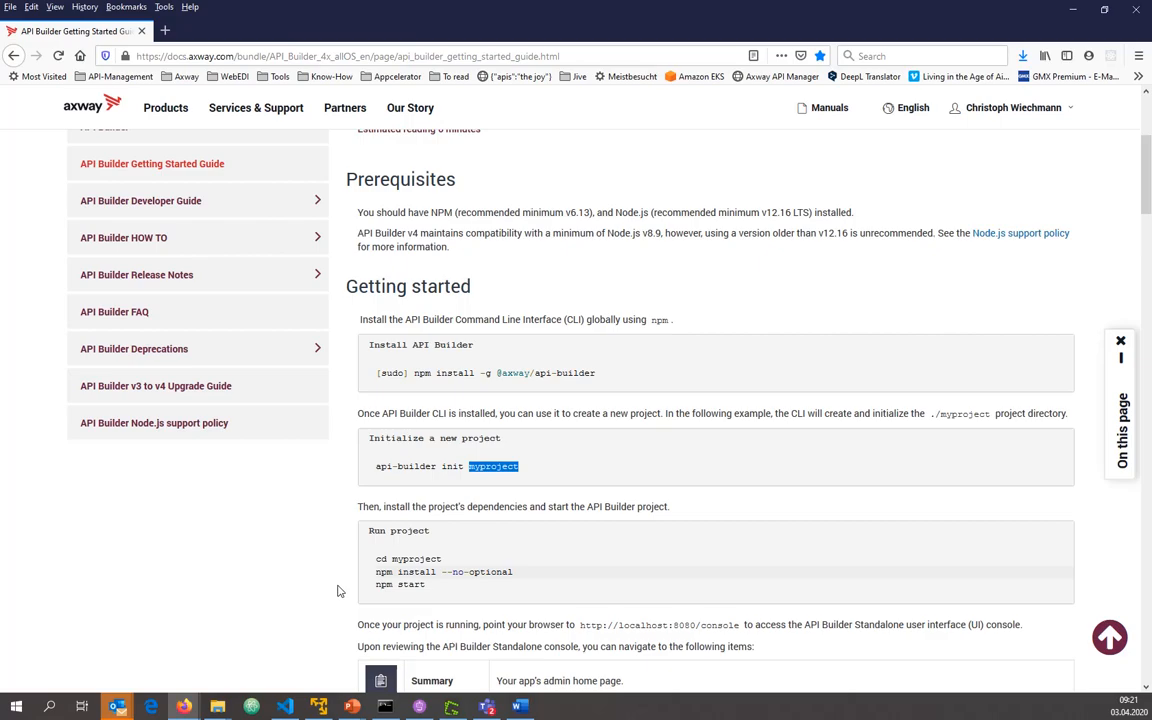
Switch back to the virtual machine's terminal and create an API Builder project with "api-builder init read-db"
left_click(326, 702)
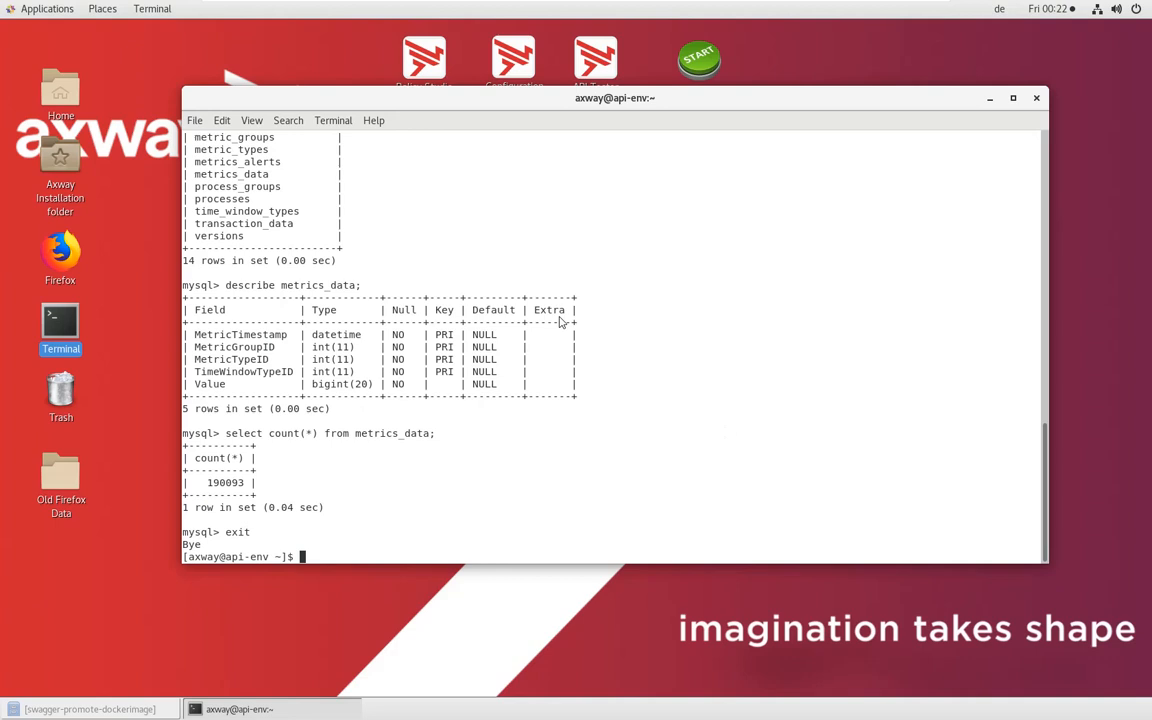
type("api-builder init read-dbn")
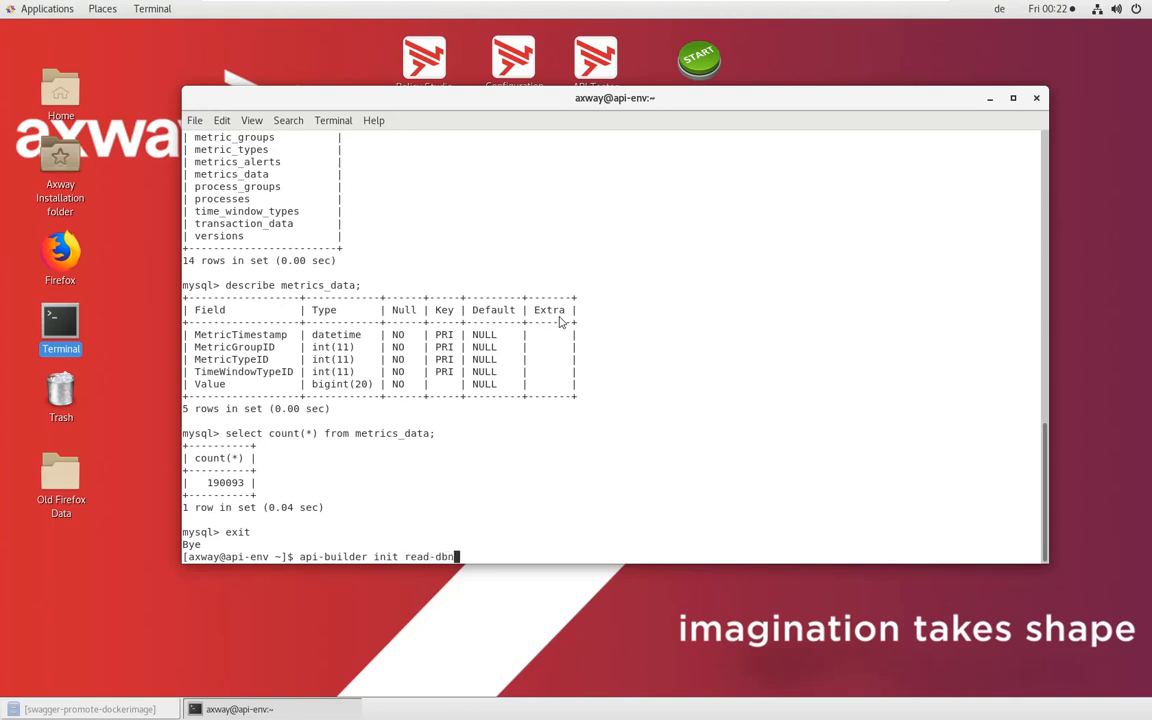
key("BackSpace")
key("Return")
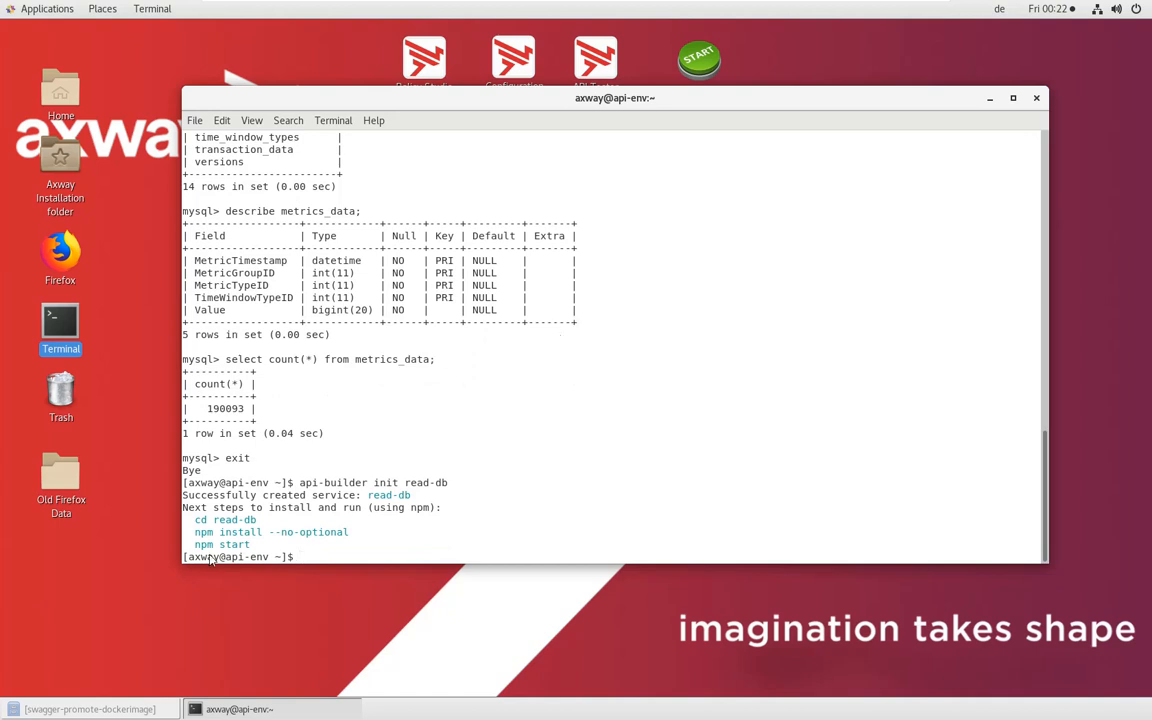
Try to install the project dependencies with "npm install --no-optional" from the home directory
left_click_drag(195, 532, 347, 536)
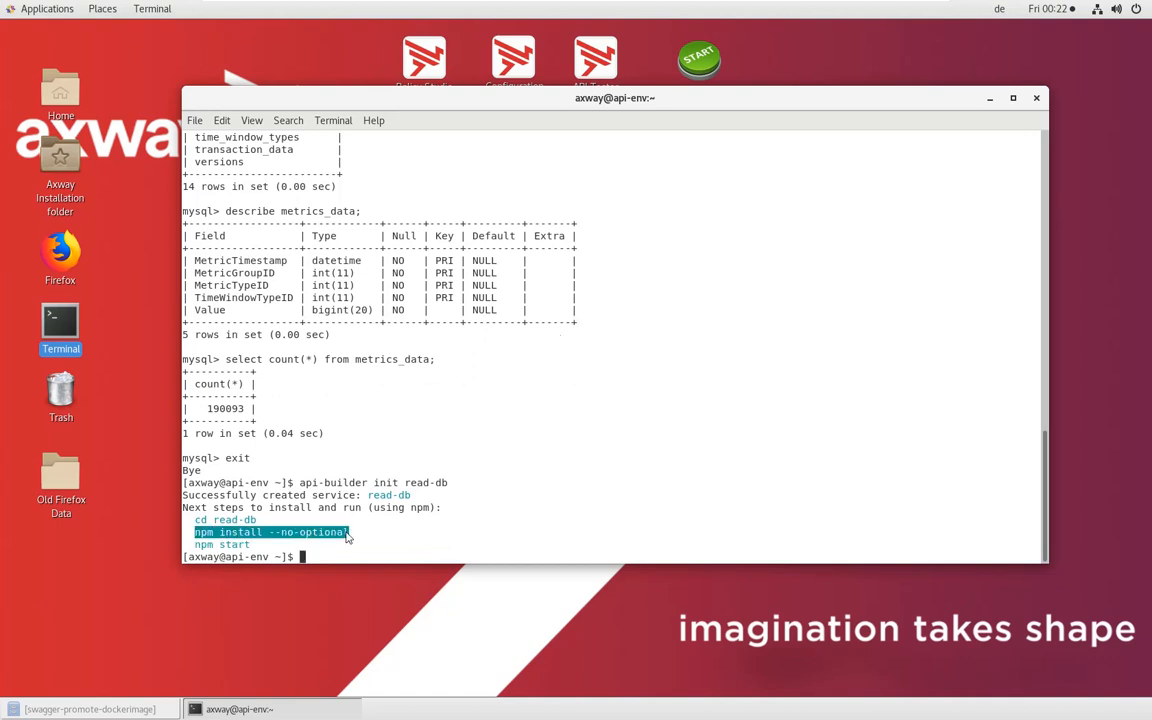
middle_click(347, 536)
key("Return")
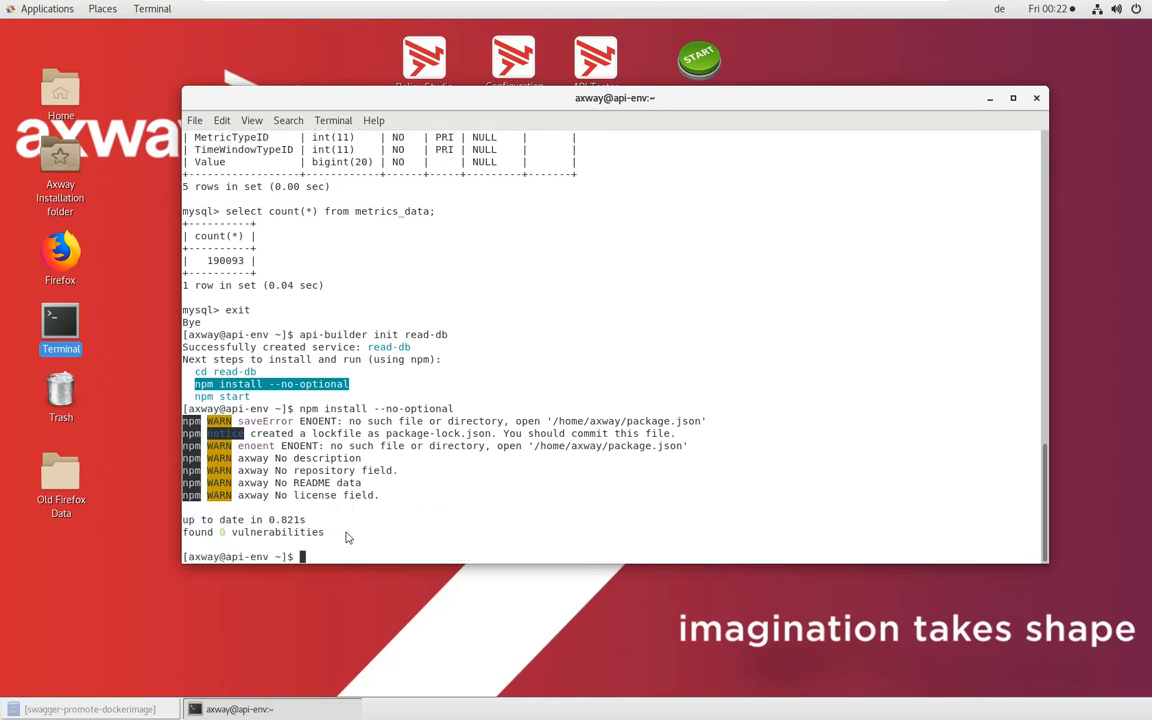
Change into the read-db directory and install the project dependencies with "npm install --no-optional"
type("cd re")
key("Tab")
key("Return")
middle_click(347, 537)
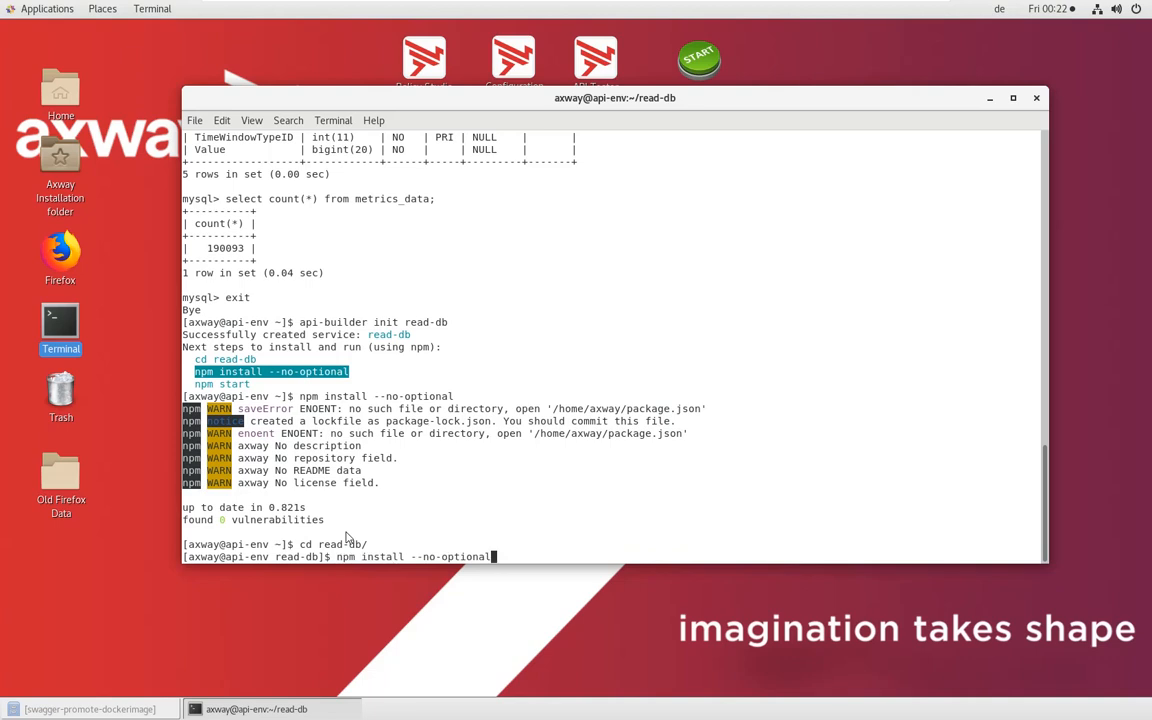
key("Return")
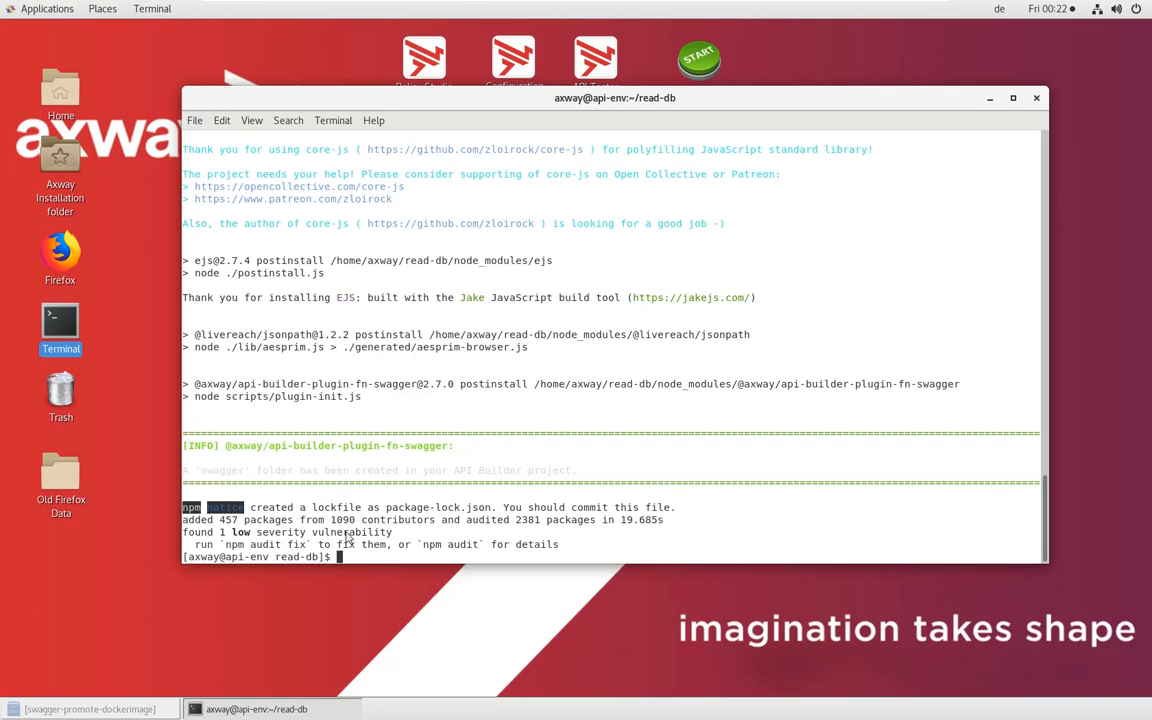
List the read-db project contents, change into its conf directory and list the files there with "ls -ltr"
type("ls -l")
key("Return")
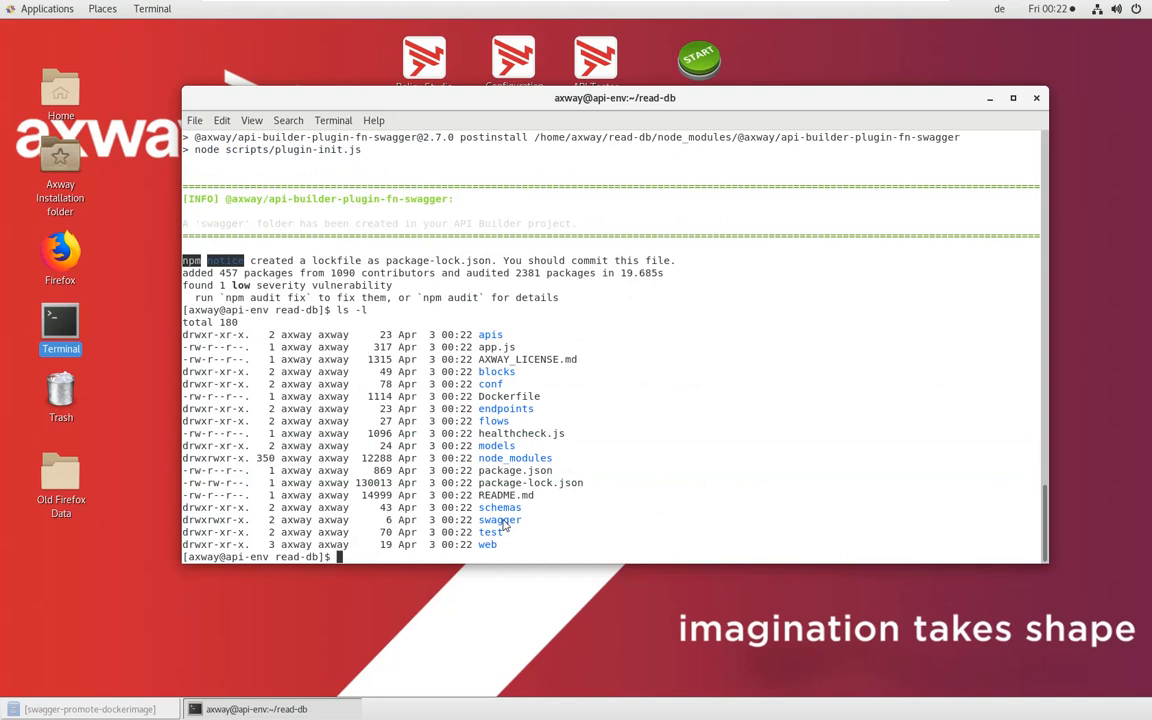
type("cd conf/")
key("Return")
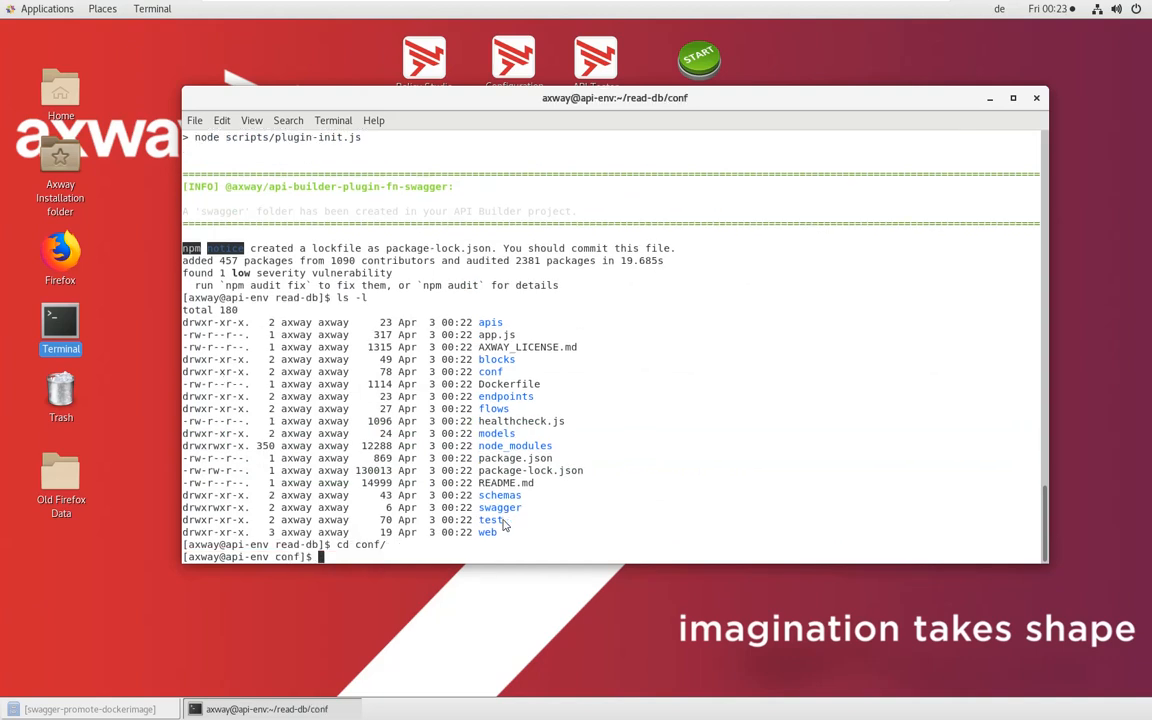
type("ls -ltr")
key("Return")
Open default.js in vi and search for "allow" to reach the admin allowedHosts setting
type("vi")
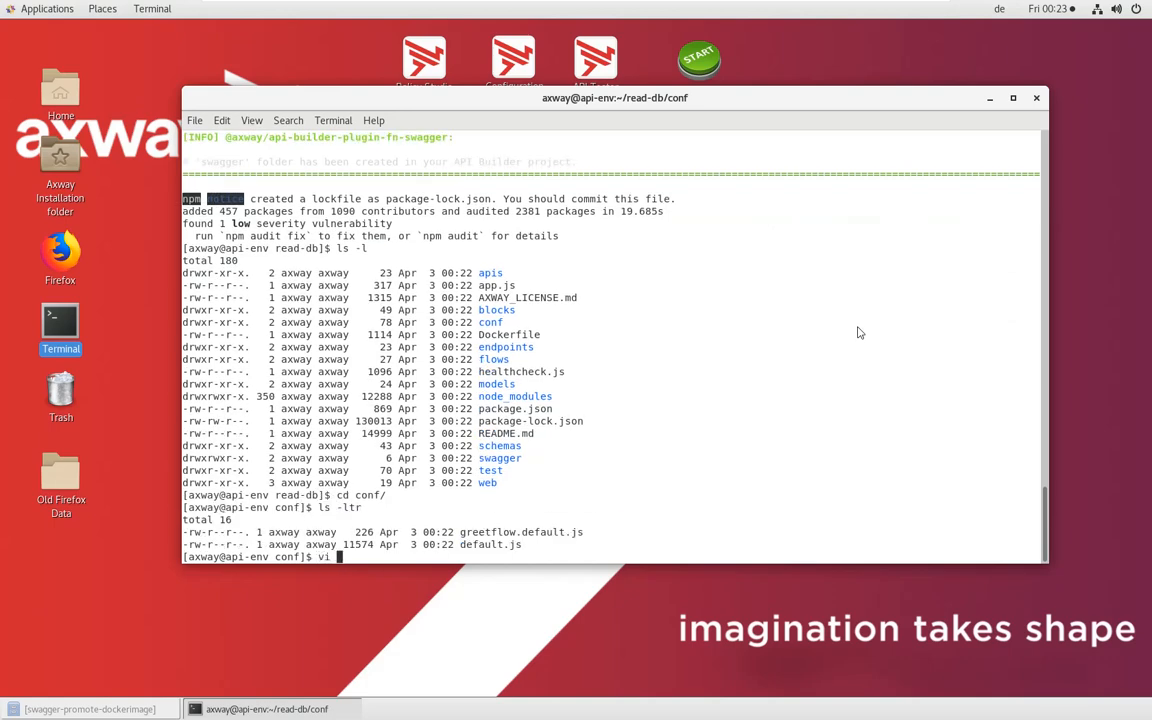
double_click(487, 545)
middle_click(487, 547)
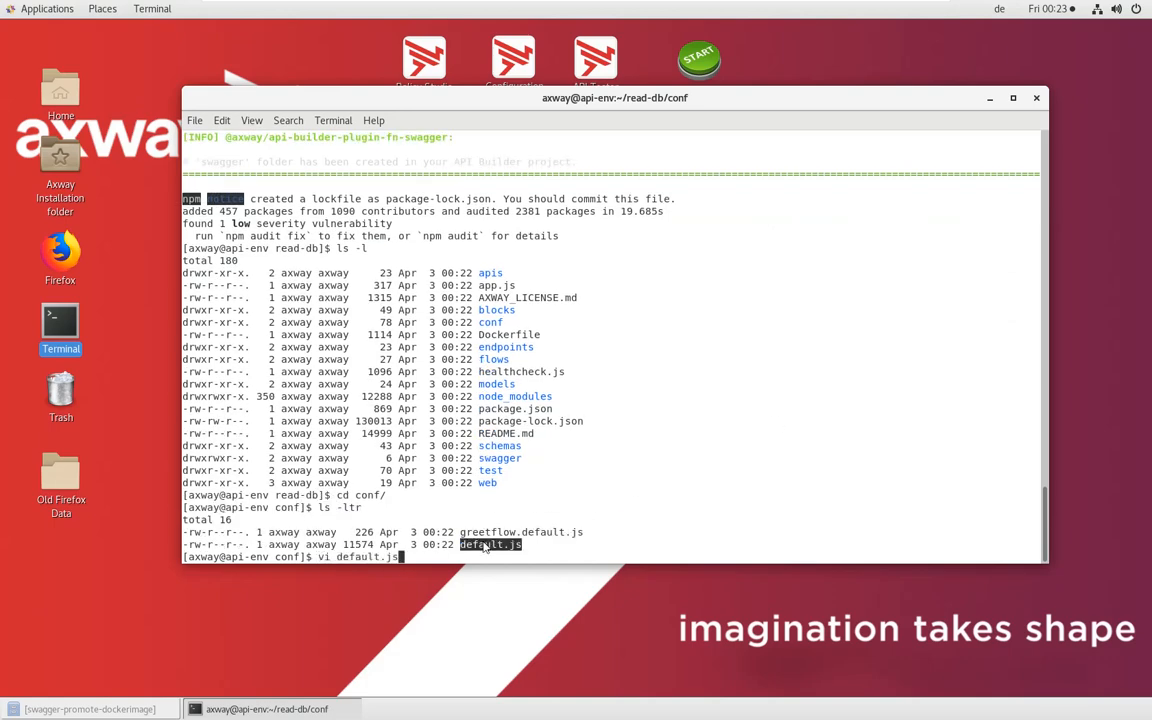
key("Return")
type("/alol")
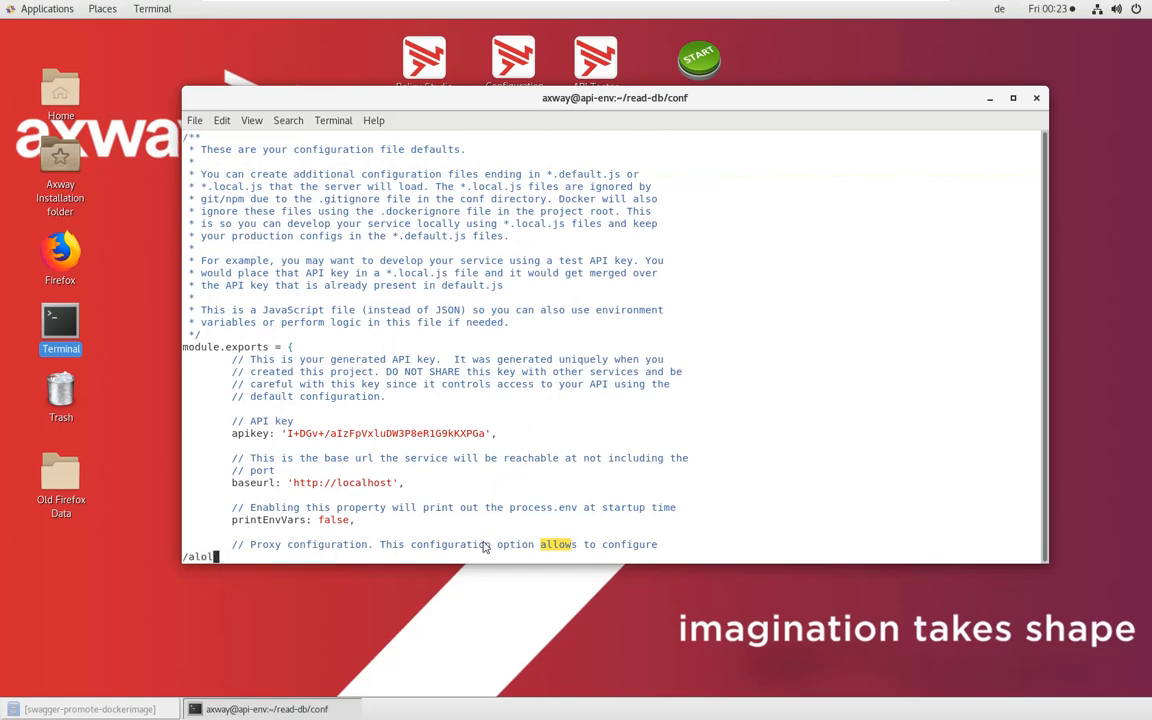
key("BackSpace")
key("BackSpace")
type("low")
key("Return")
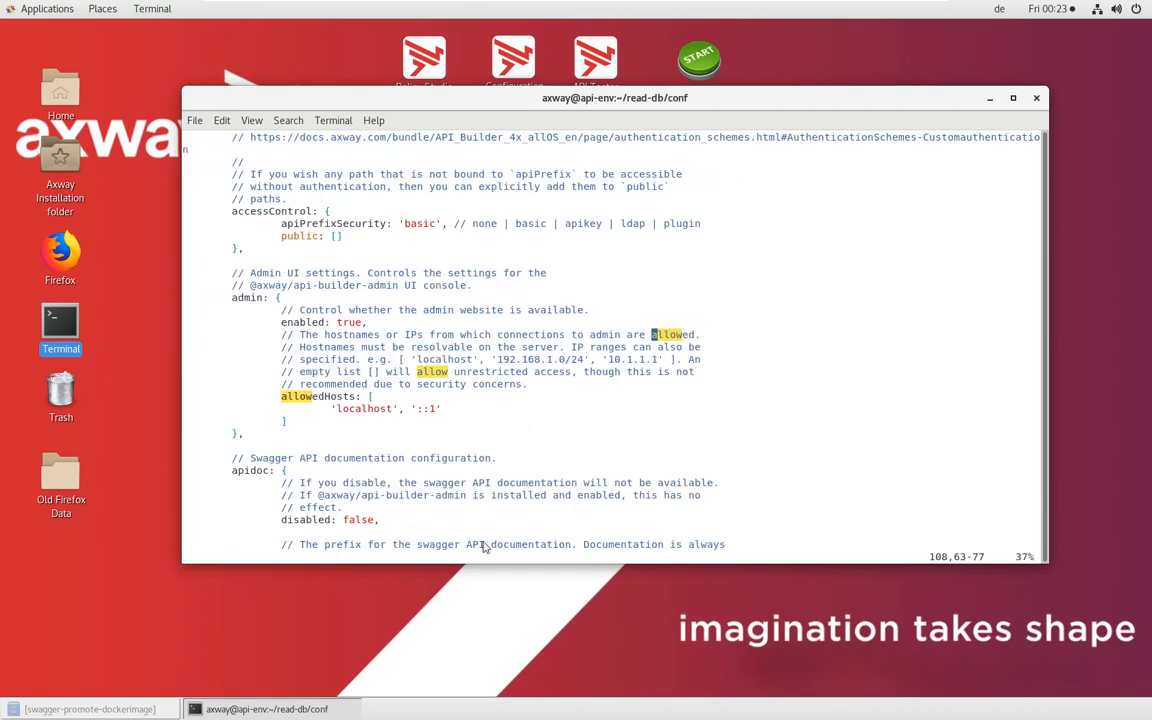
Delete the 'localhost', '::1' line from the admin allowedHosts list, then save default.js and quit vi
key("Down")
key("Down")
key("Down")
key("Down")
key("Down")
key("Down")
key("d")
key("d")
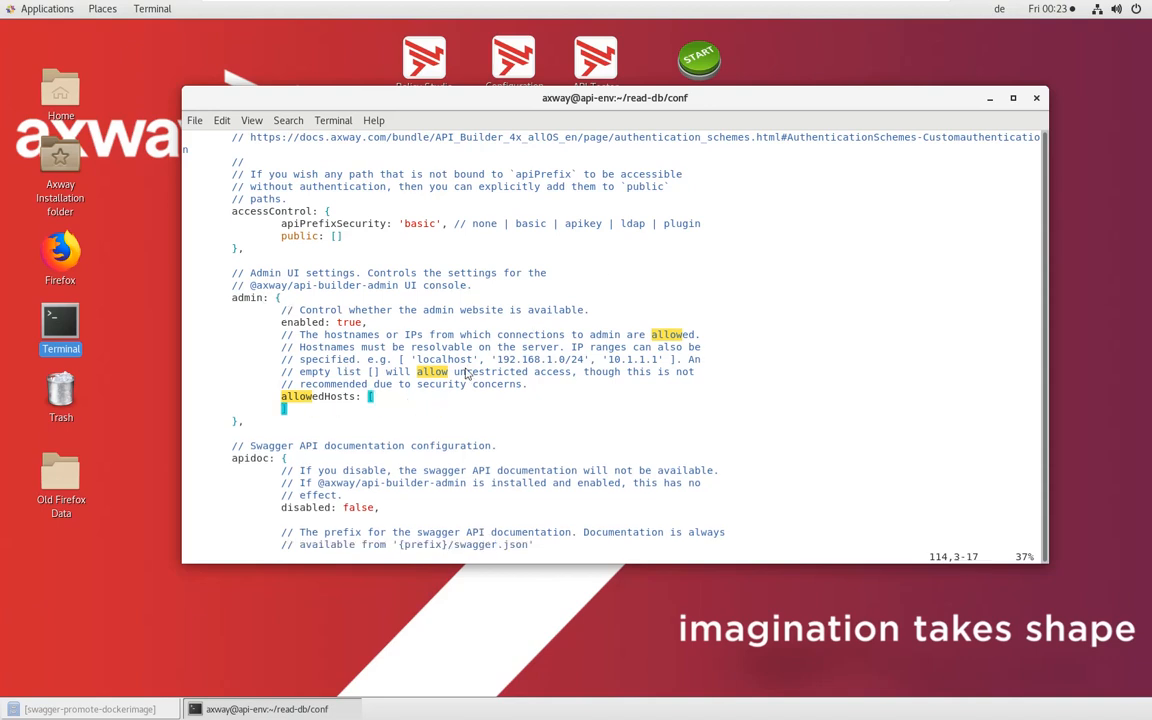
key("P")
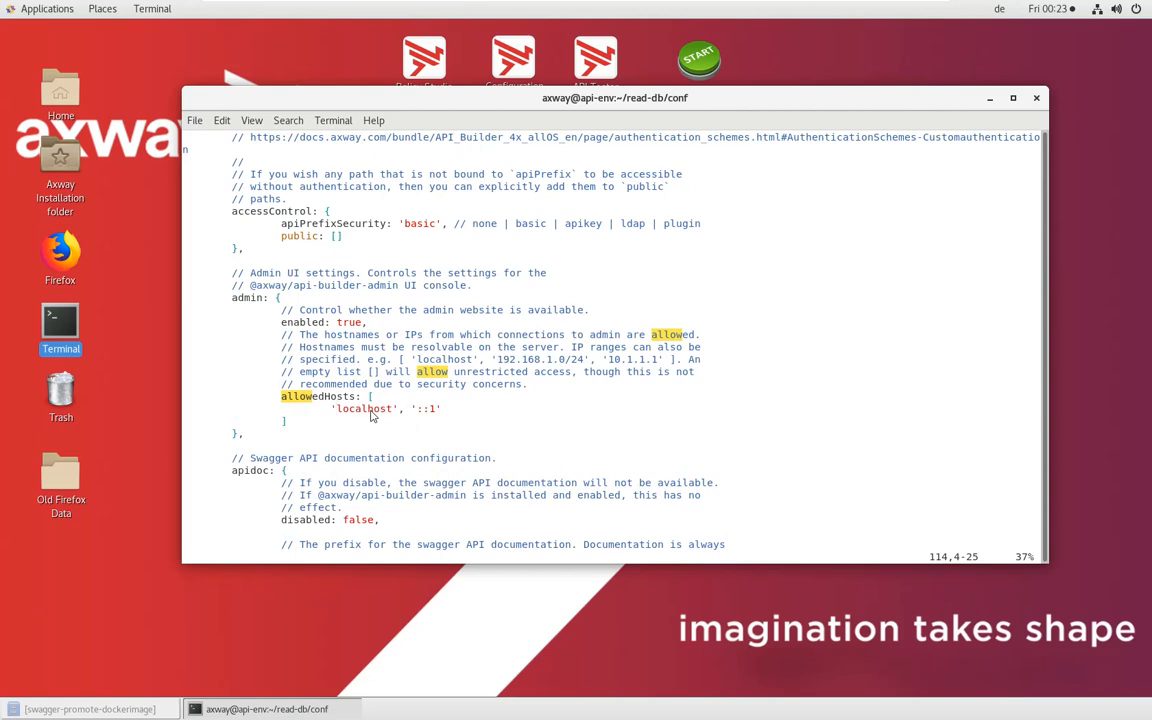
key("d")
key("d")
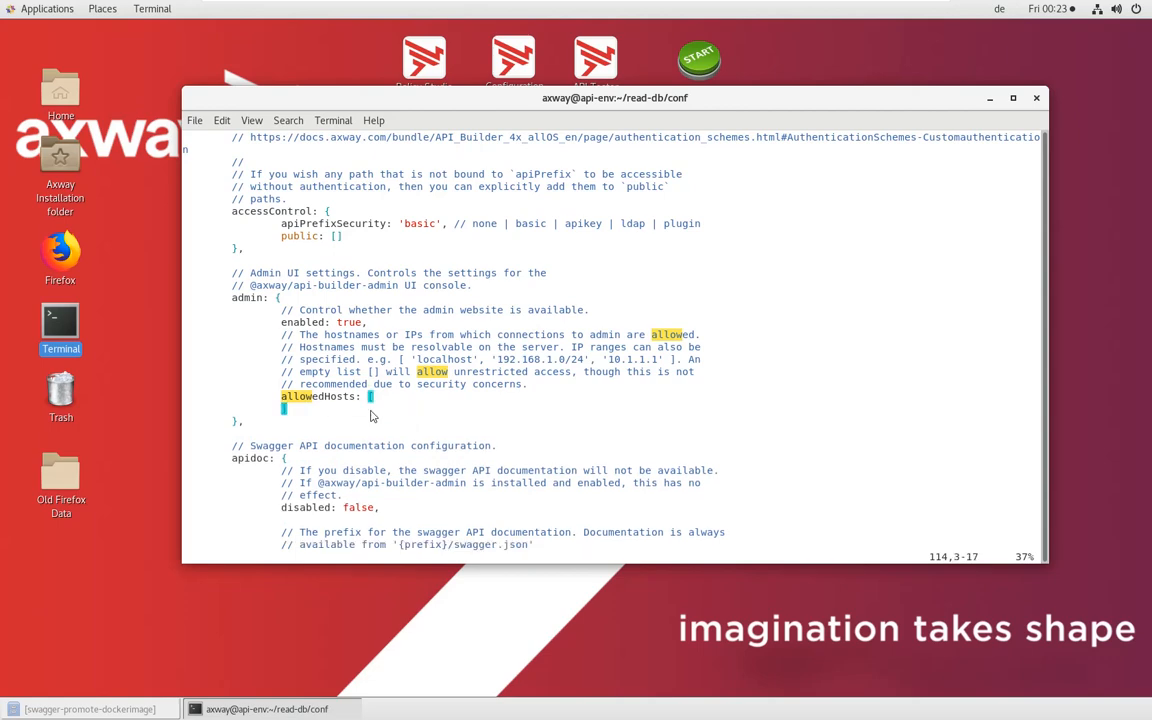
type(":wq!")
key("Return")
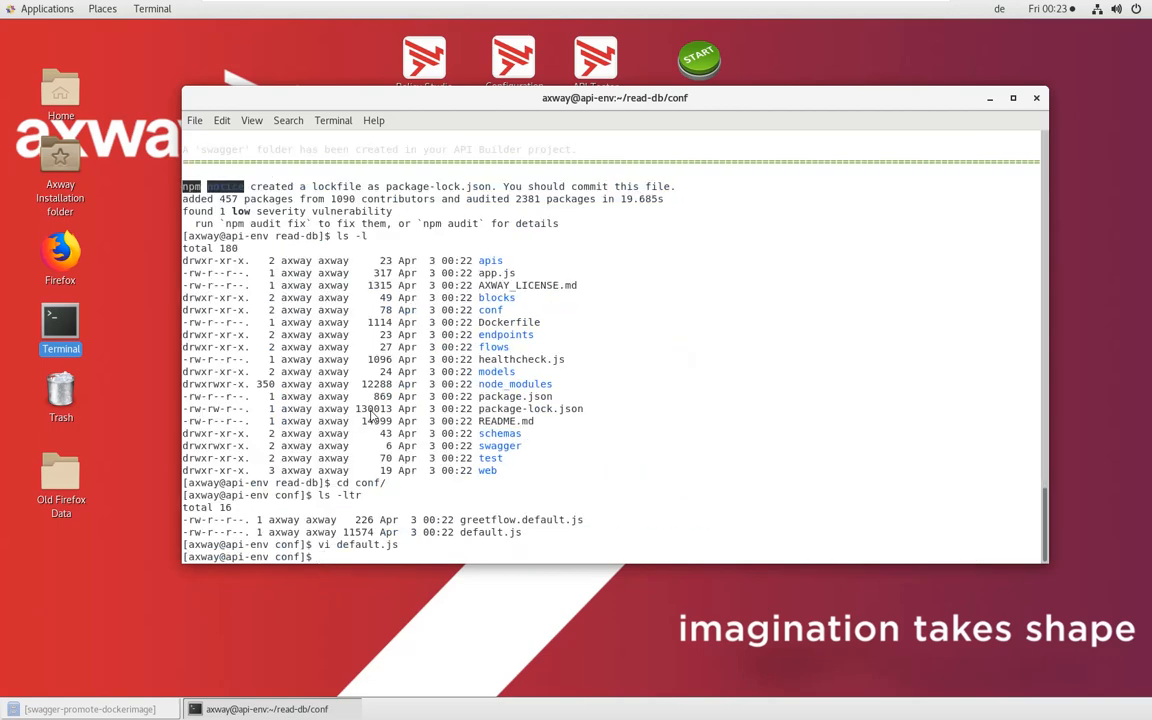
Try to start the read-db service with "npm start" and examine the startup error
type("npm start")
key("Return")
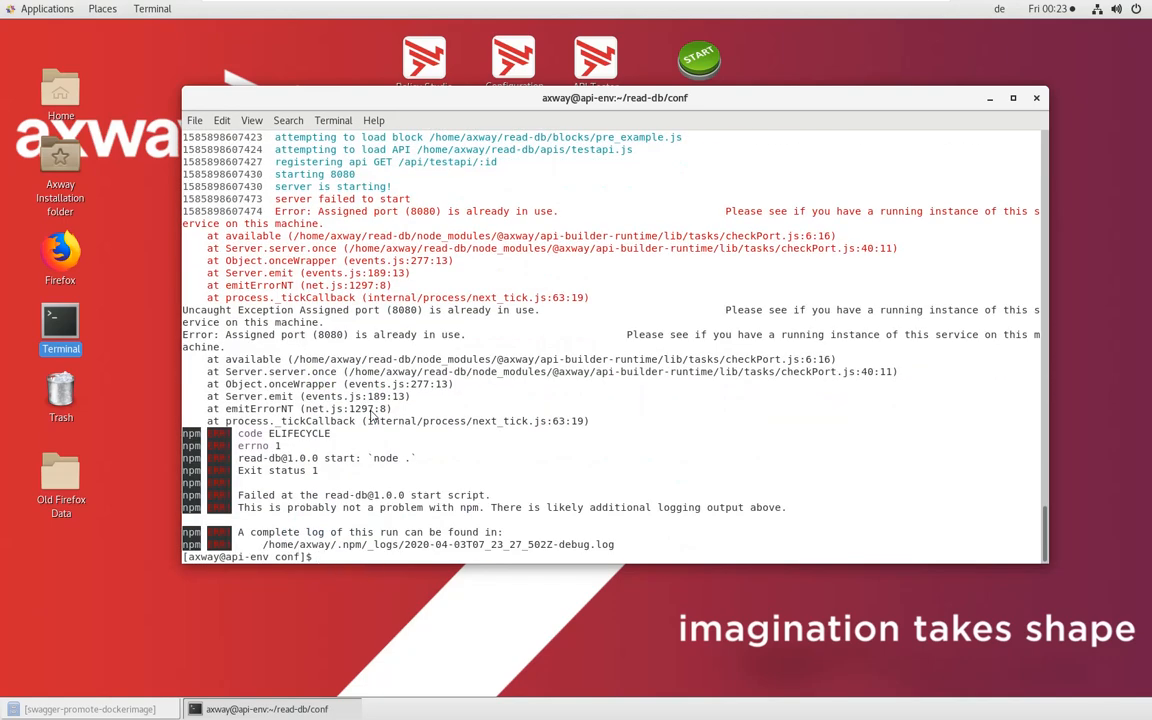
type("lo")
key("BackSpace")
key("BackSpace")
left_click_drag(318, 211, 486, 214)
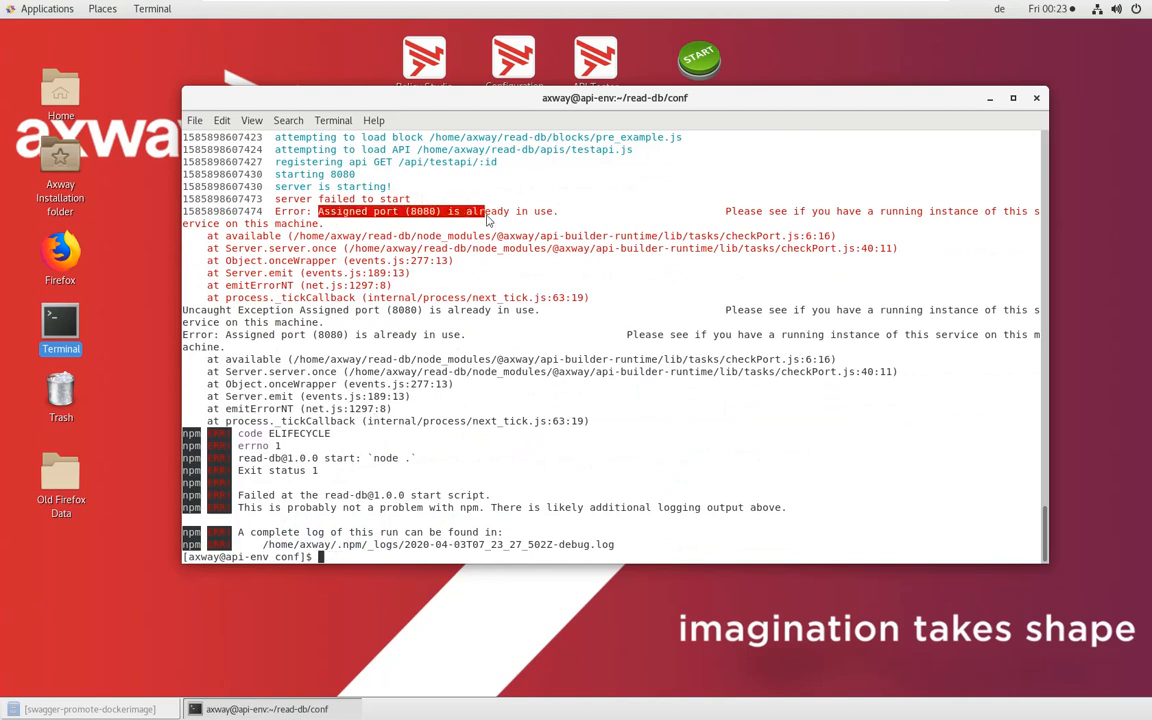
List all files in the conf directory, including hidden ones, with "ls -la"
type("ls -la")
key("Return")
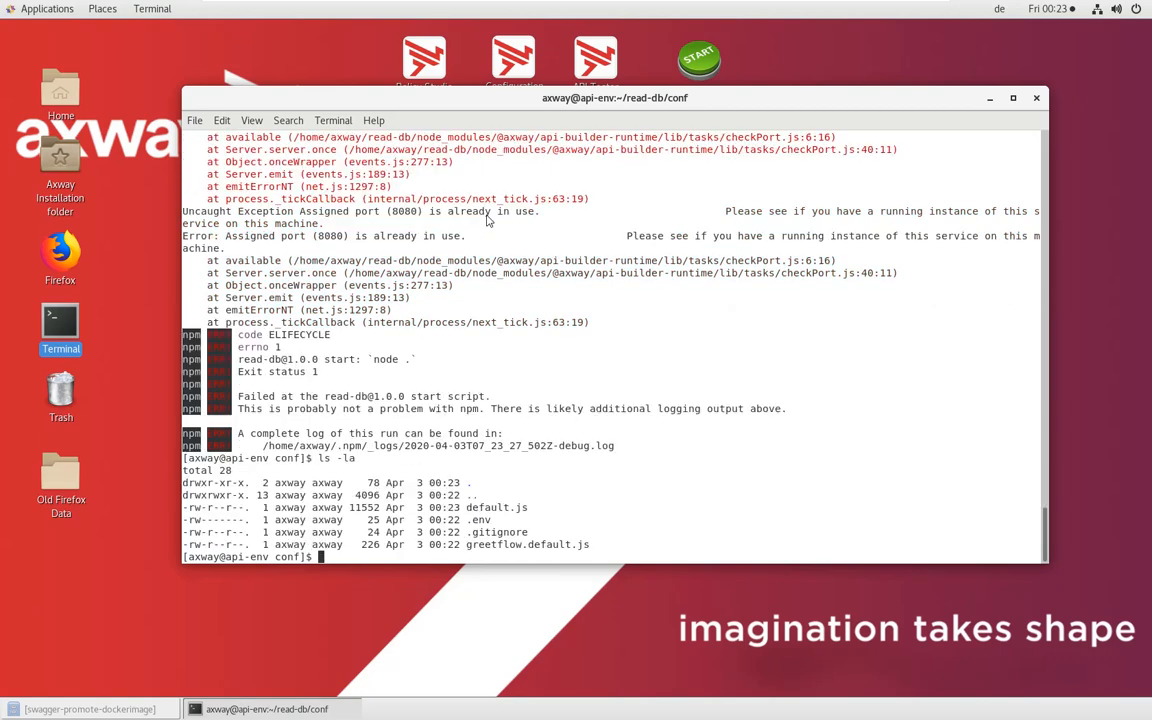
type("vi .env")
key("ctrl+c")
type("export")
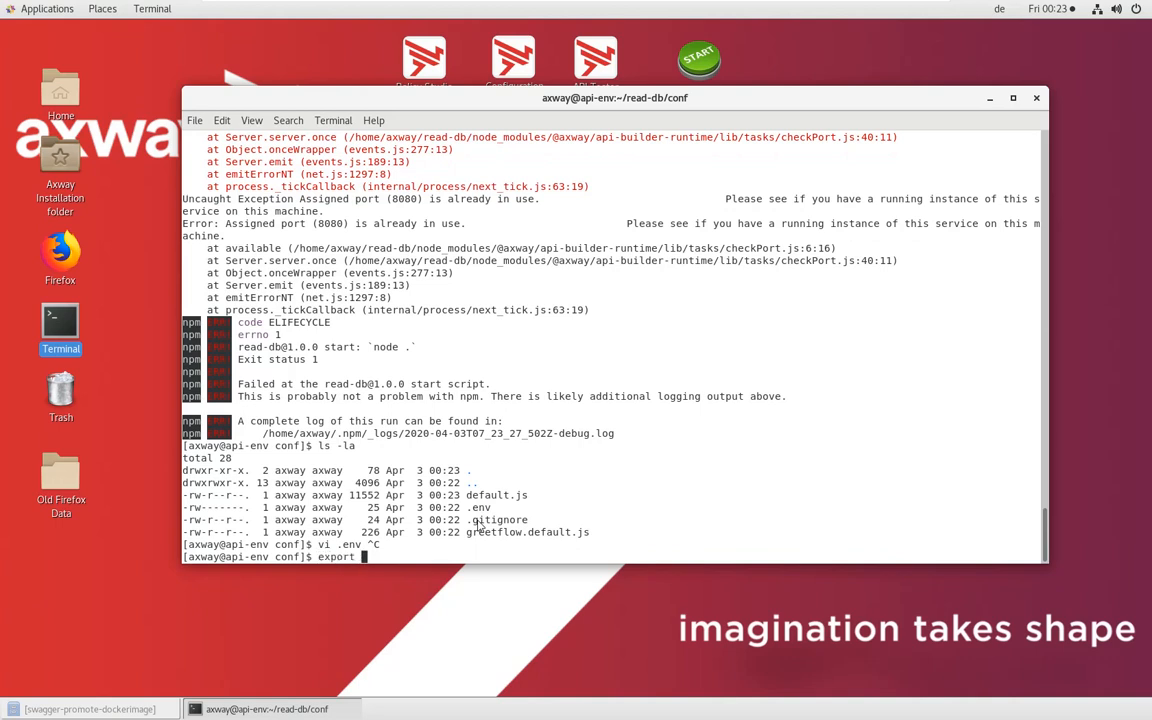
type("DHD=das")
key("ctrl+c")
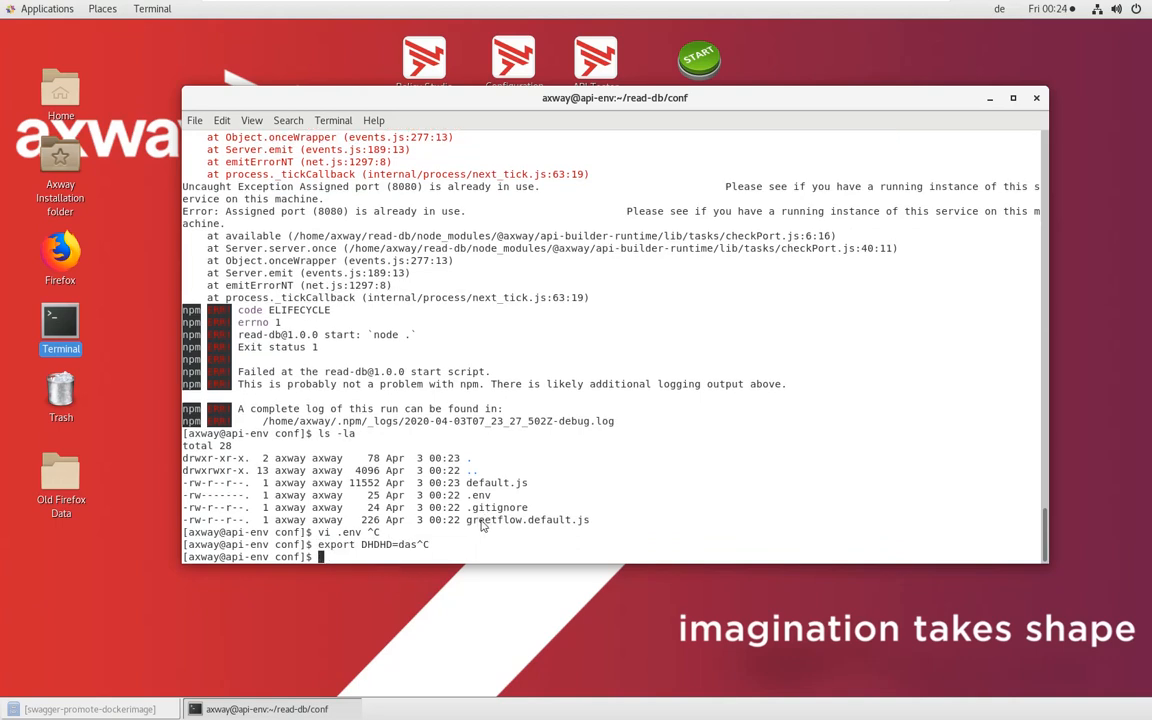
double_click(479, 495)
type("vi .")
middle_click(480, 493)
key("Return")
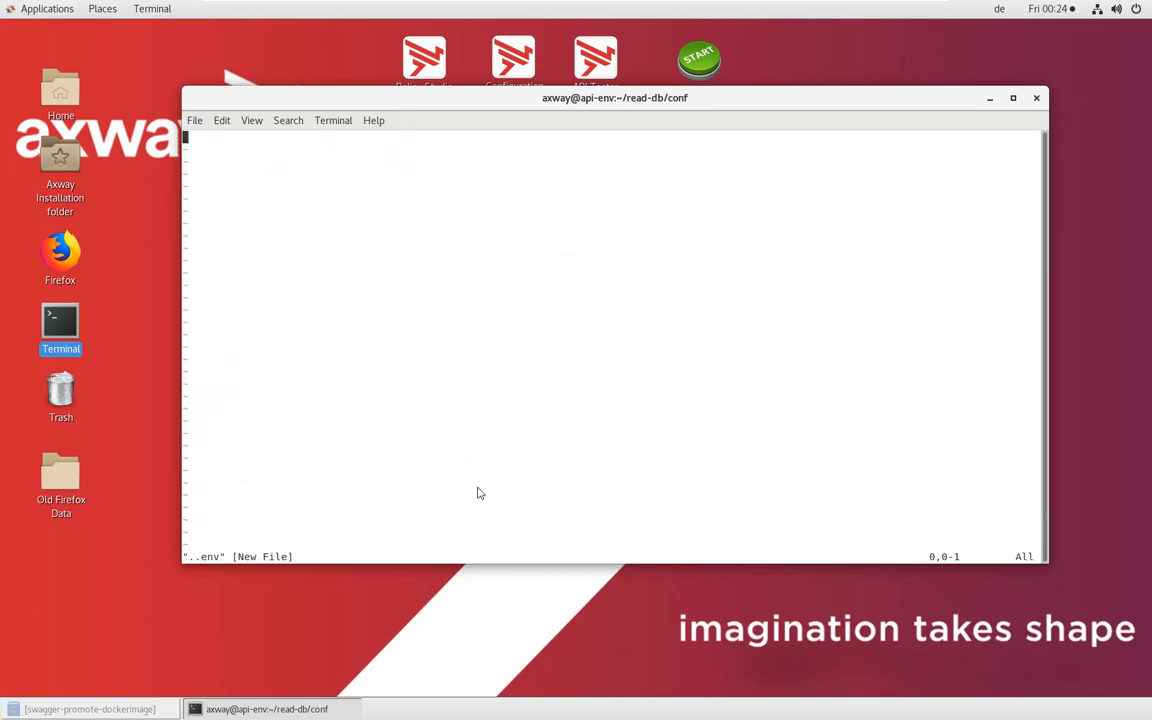
type(":q")
key("Return")
Open .env in vi and add the line MYSQL_HOST=localhost after a blank line below LOG_LEVEL
type("vi .env")
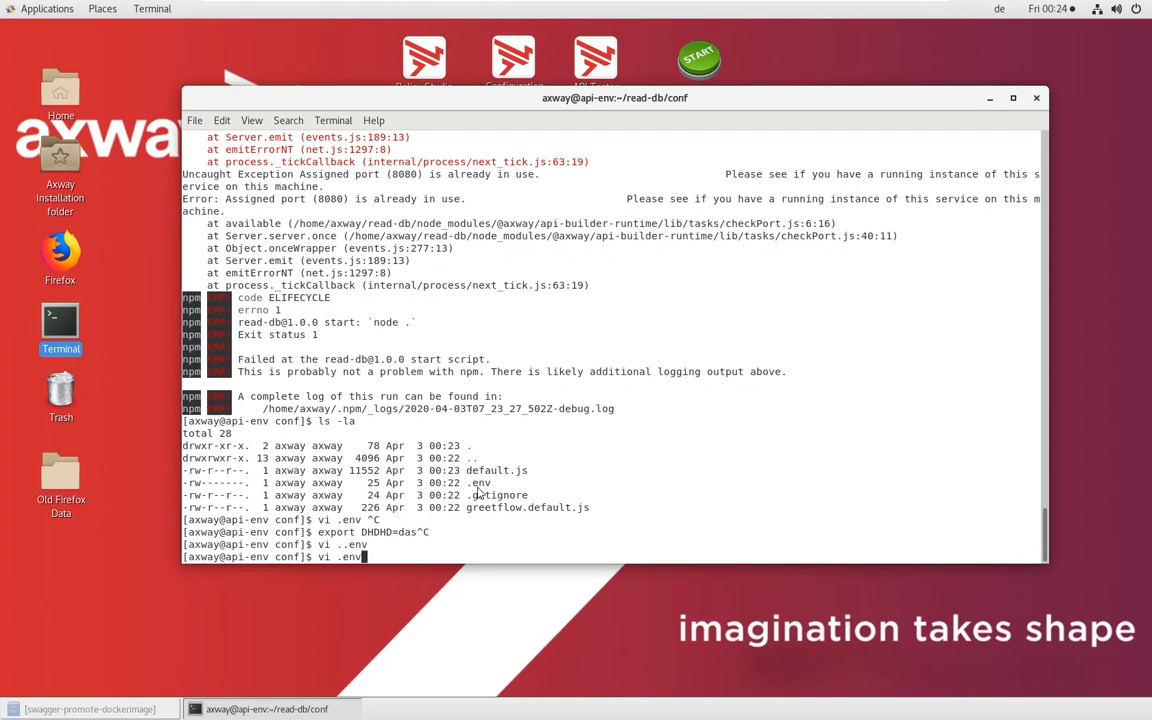
key("Return")
key("Down")
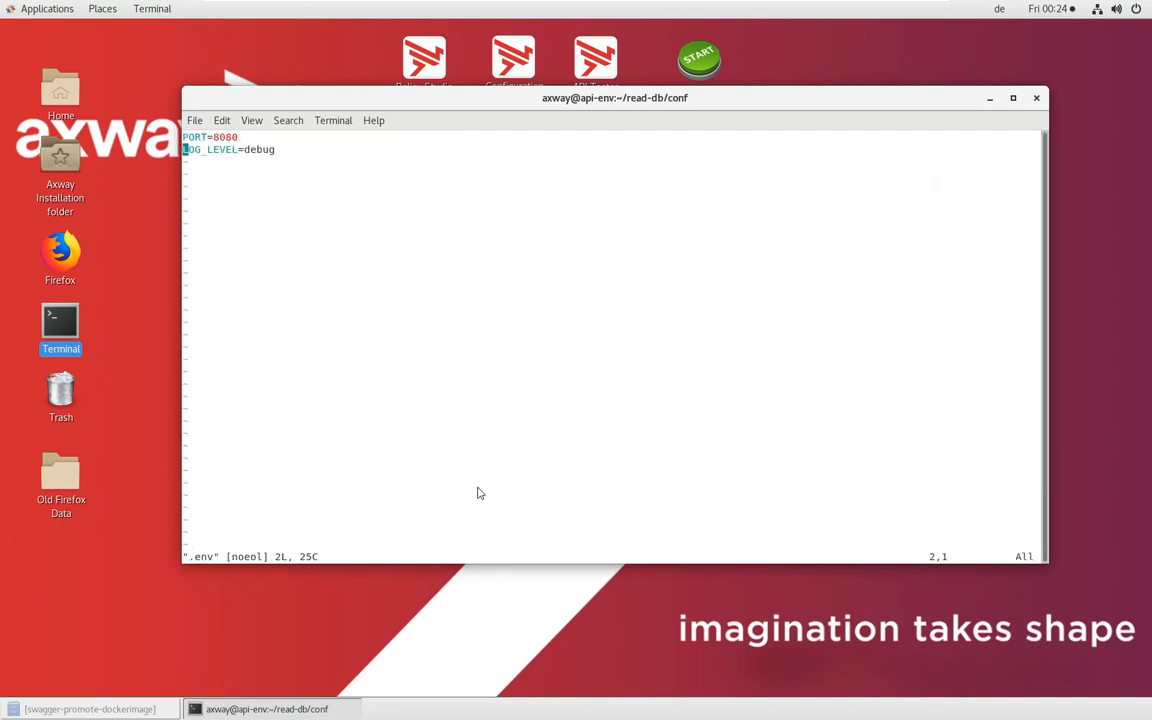
key("o")
key("Return")
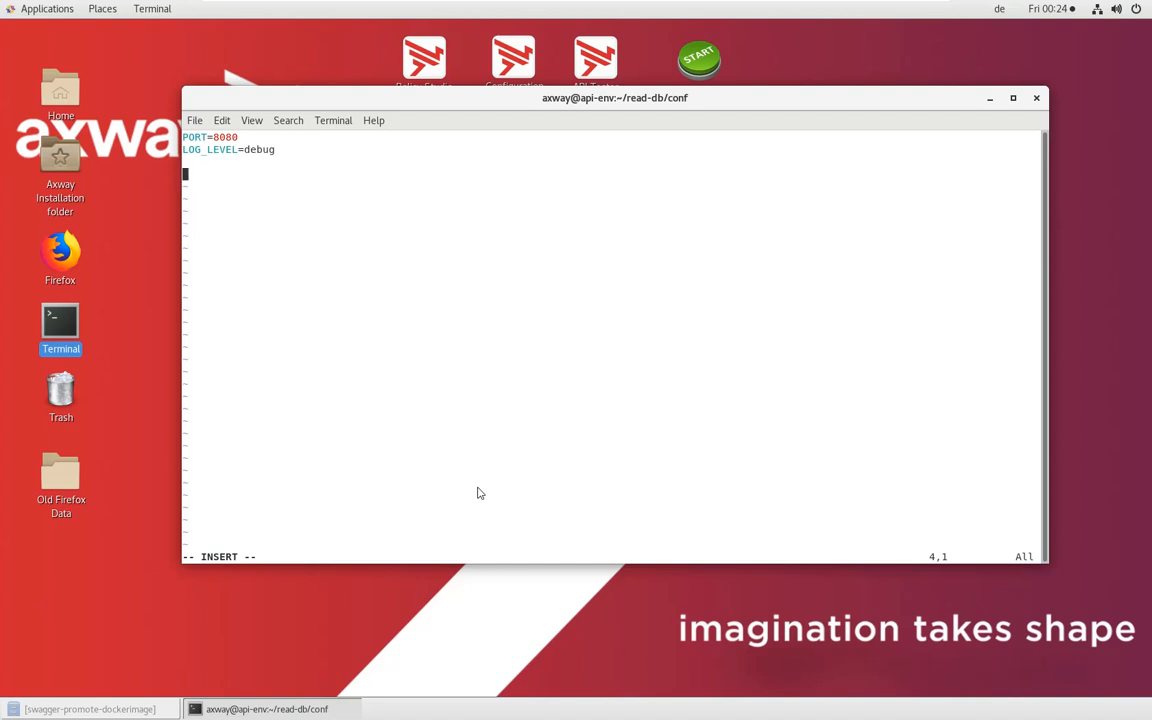
type("MYSQL_HOST=localhost")
key("Escape")
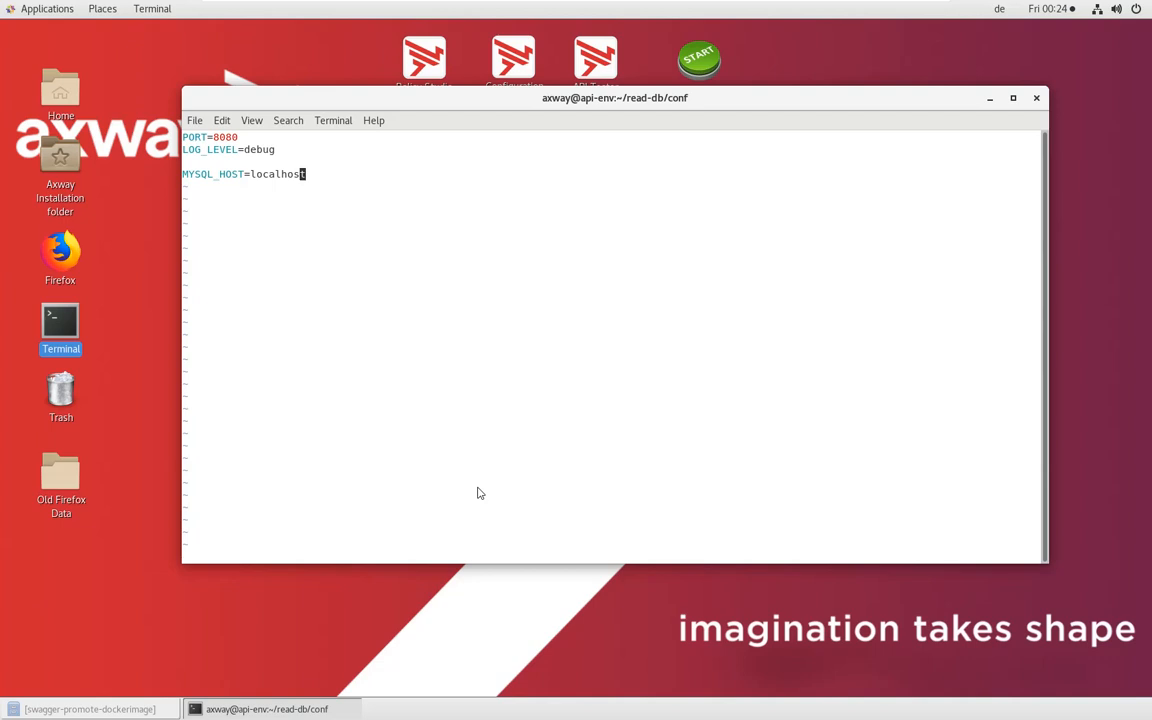
Duplicate the MYSQL_HOST line and rename the copy's variable to MYSQL_USER
key("y")
key("y")
key("p")
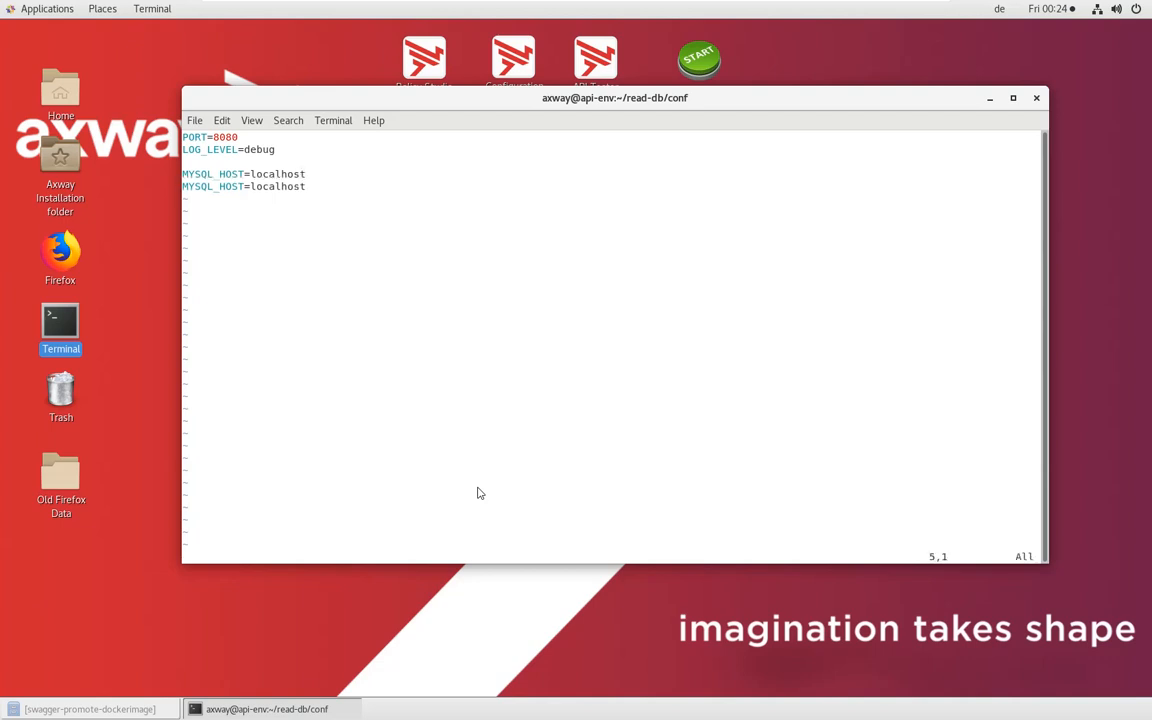
key("w")
key("h")
key("h")
key("h")
key("h")
key("c")
key("w")
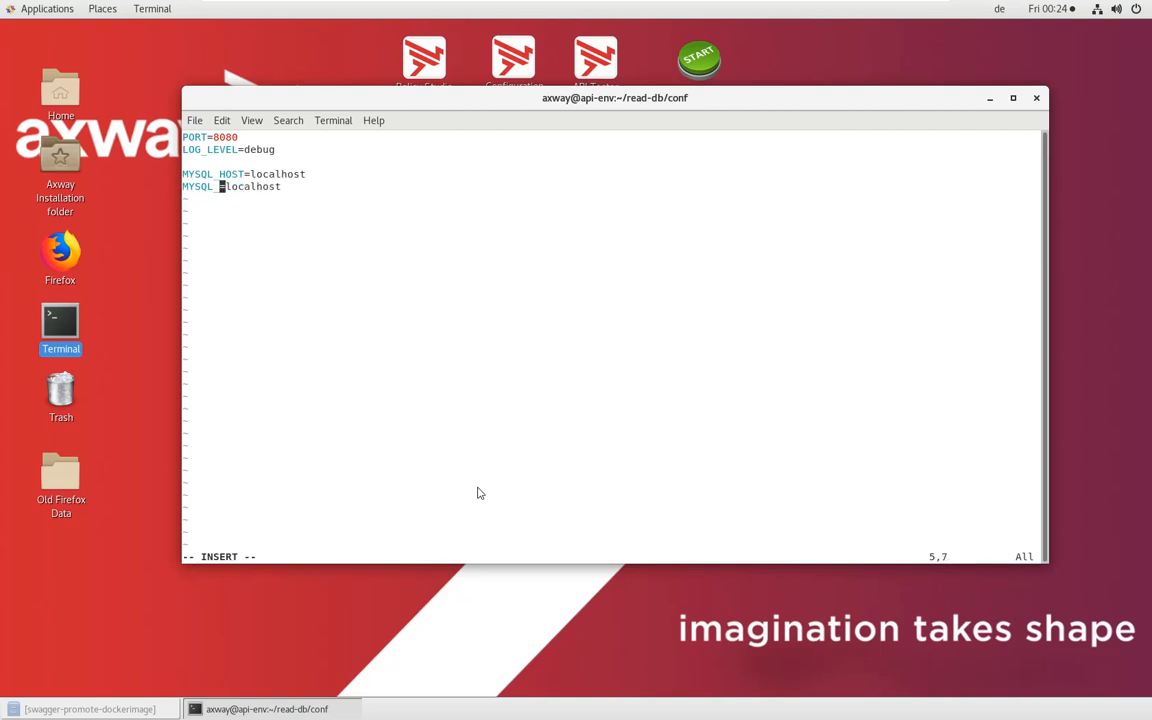
type("USER")
key("Escape")
Duplicate the MYSQL_USER line and rename the copy's variable to MYSQL_PASSWORD
key("y")
key("y")
key("p")
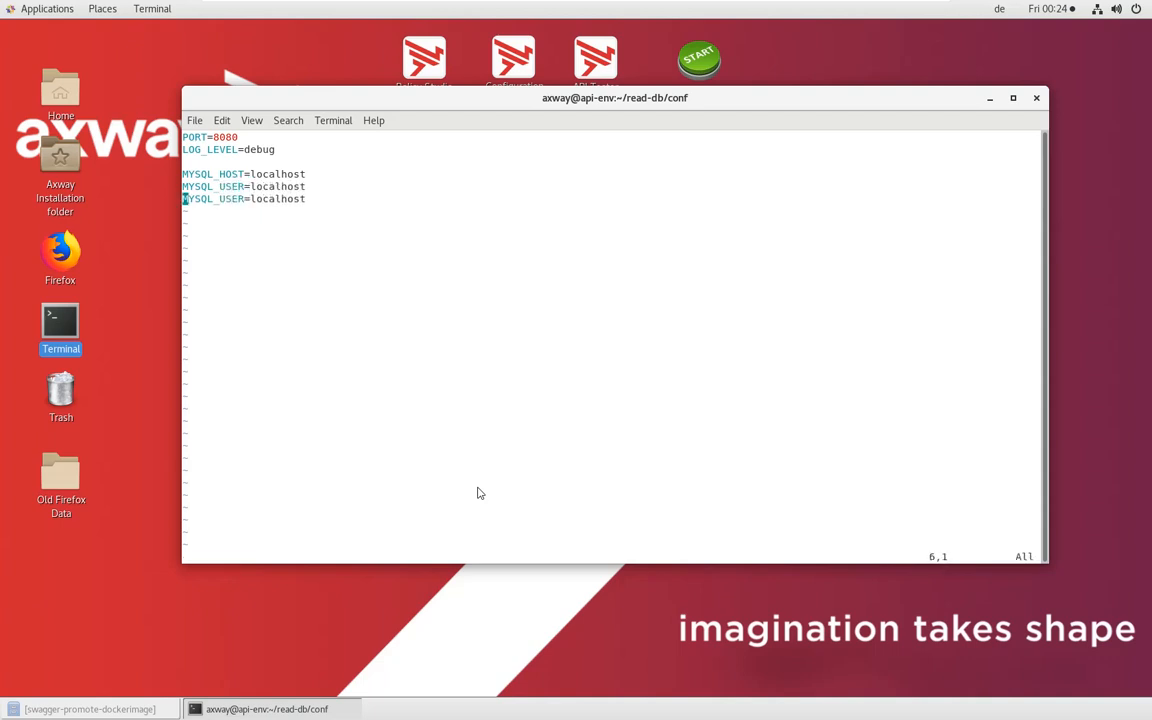
key("l")
key("l")
key("l")
key("l")
key("l")
key("l")
type("cw")
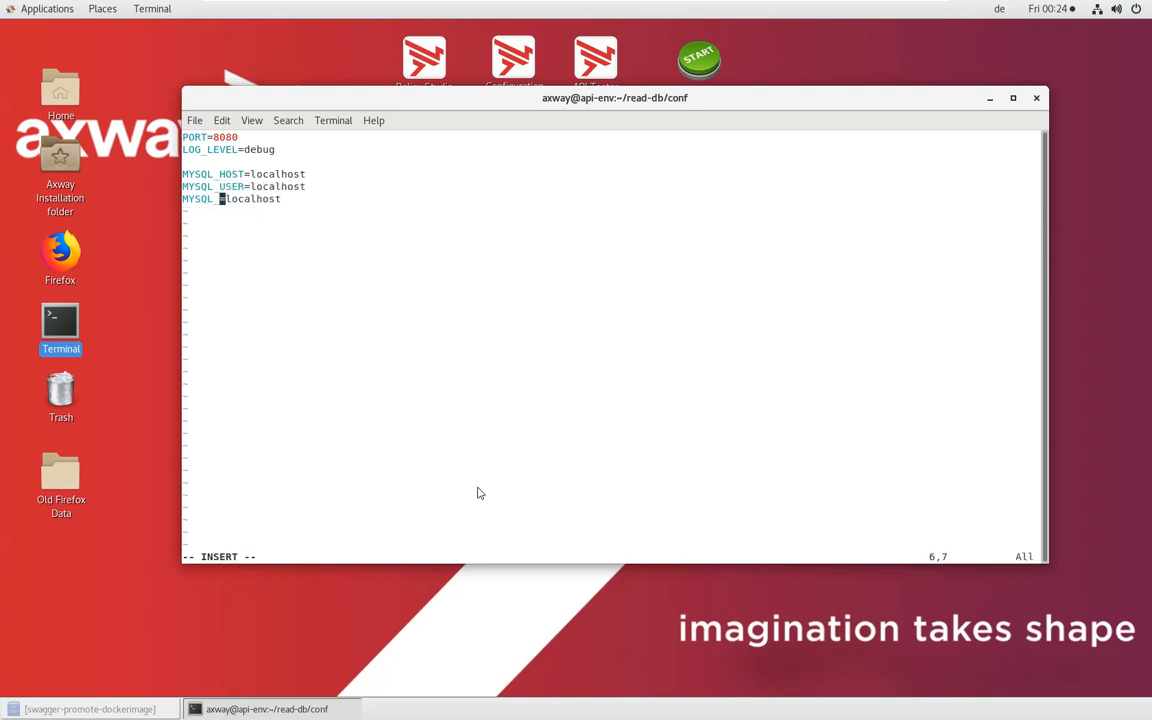
type("PASSWORD")
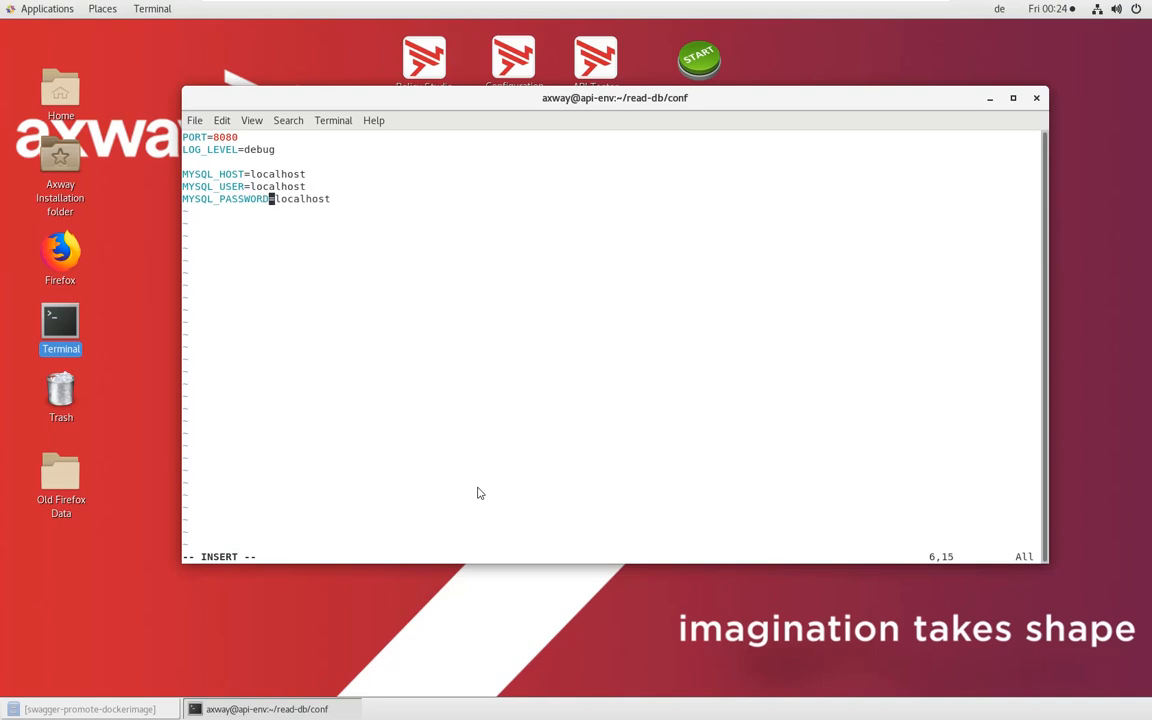
key("Escape")
Replace the value of MYSQL_USER with reports
key("k")
key("h")
type("hcw")
type("reports")
key("Escape")
Replace the value of MYSQL_PASSWORD with the database account's password
key("j")
key("h")
key("h")
key("h")
type("lcwreports")
key("Escape")
Set PORT to 8280 in the .env file, then save it and quit vi
key("k")
key("k")
key("k")
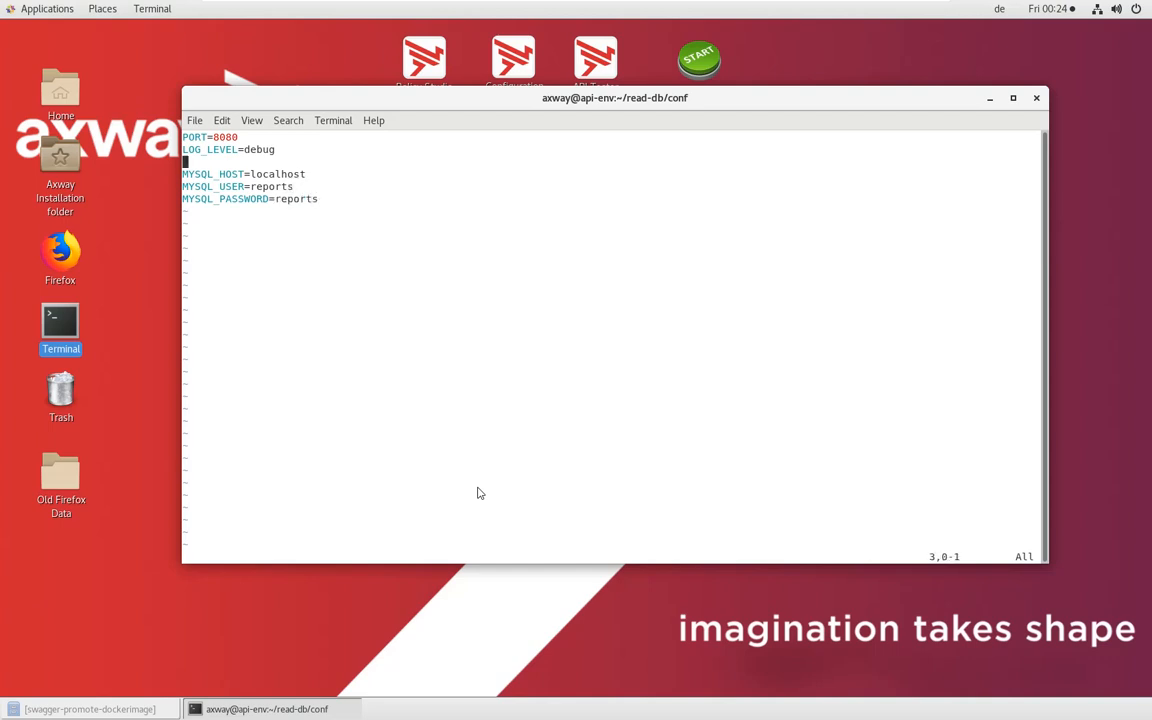
key("k")
key("k")
key("h")
key("h")
key("h")
key("h")
key("l")
key("l")
type(":wq")
key("Return")
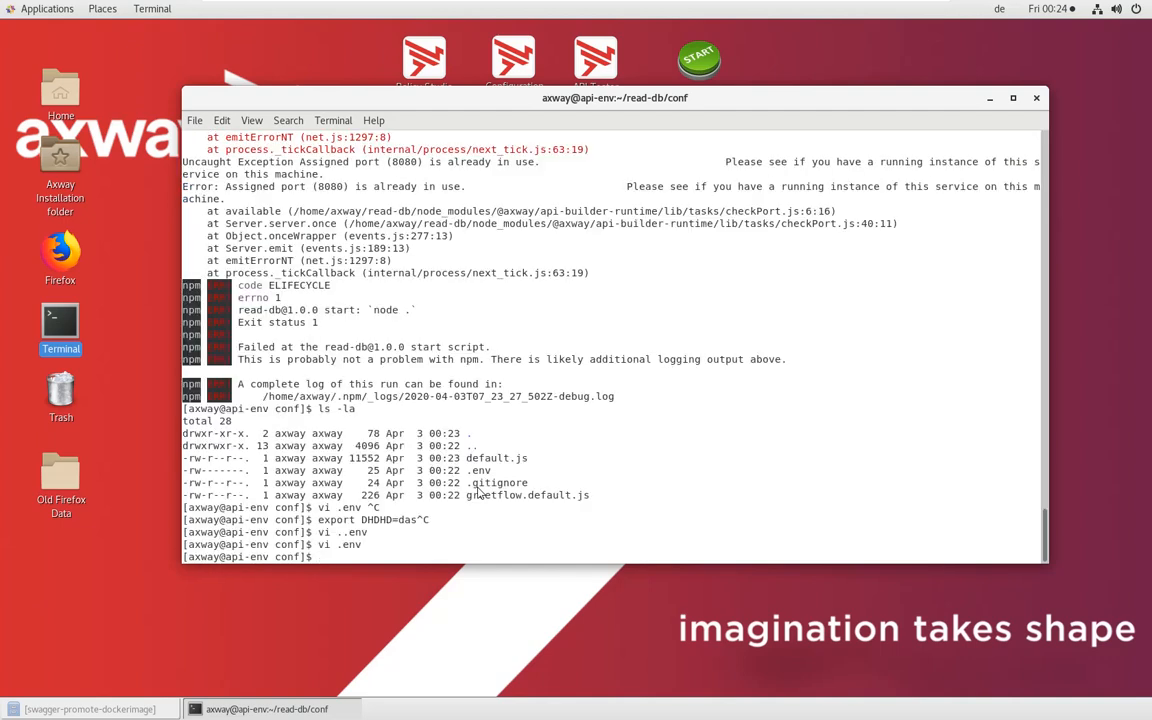
Start the read-db service with "npm start" and highlight the console address in its output
type("npm start")
key("Return")
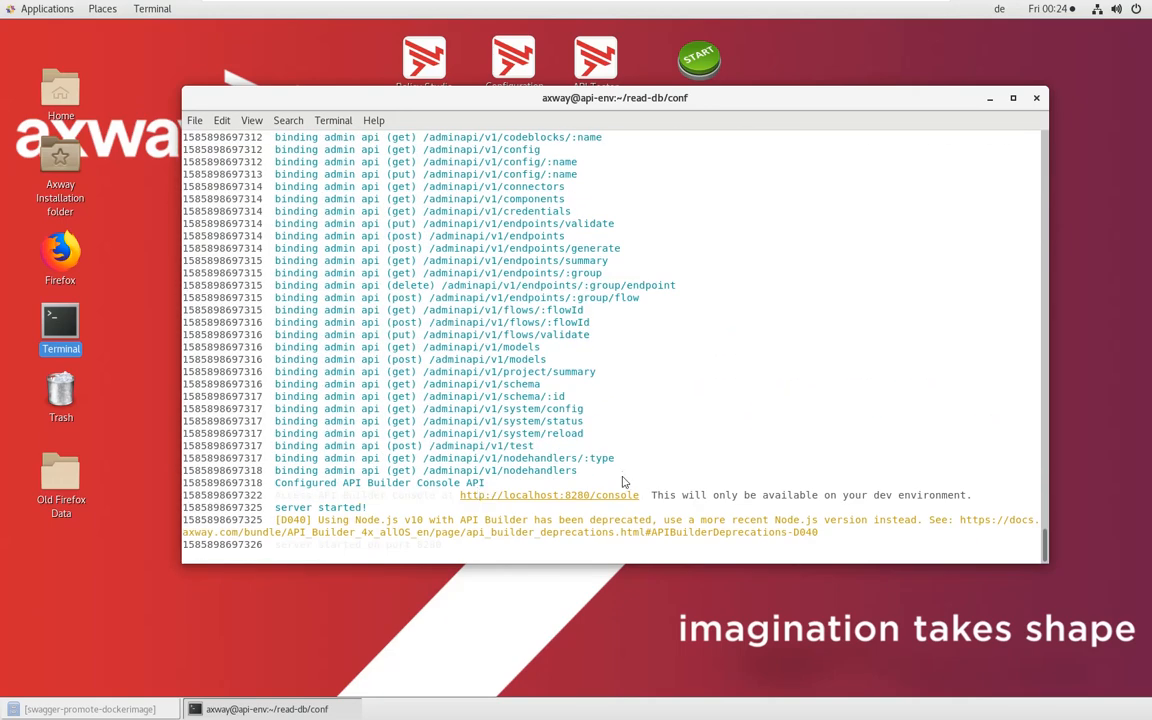
left_click_drag(461, 496, 552, 496)
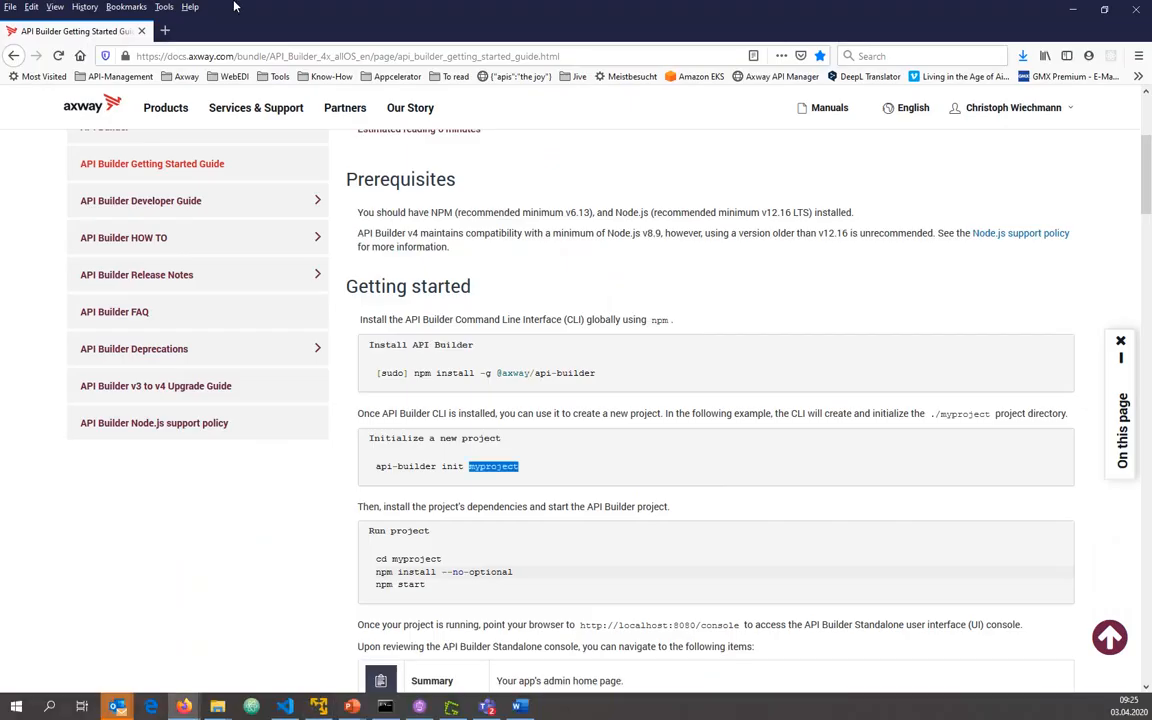
left_click(160, 31)
type("api-env:8075/")
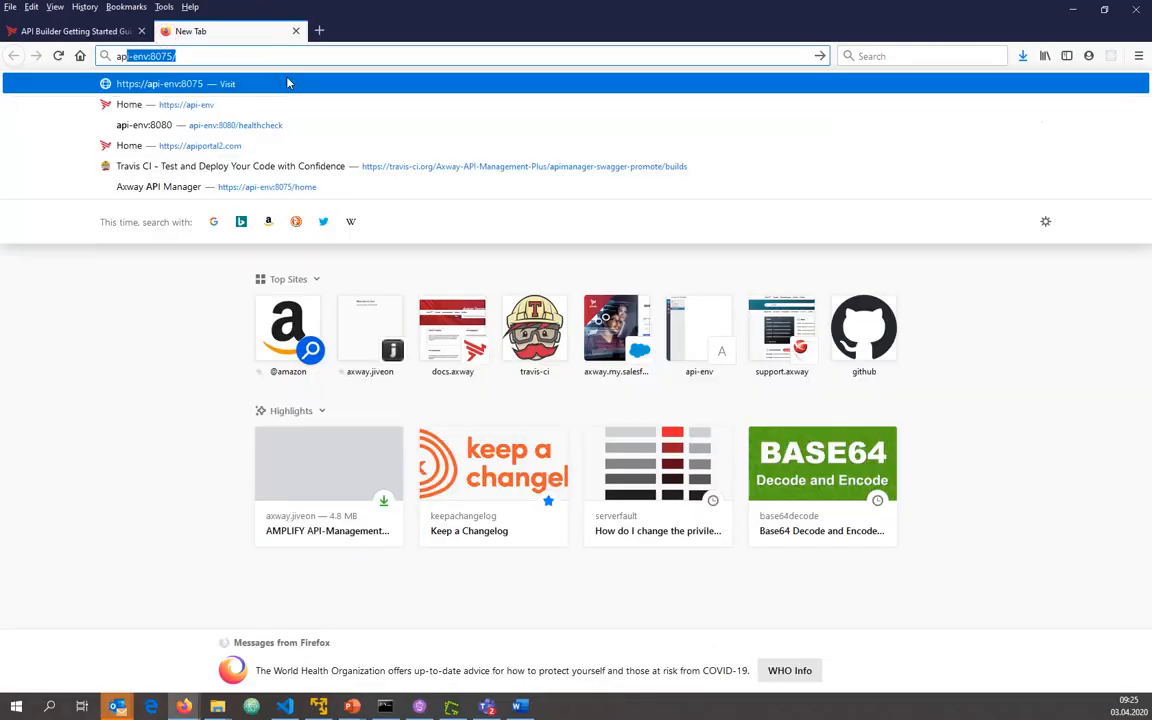
key("Down")
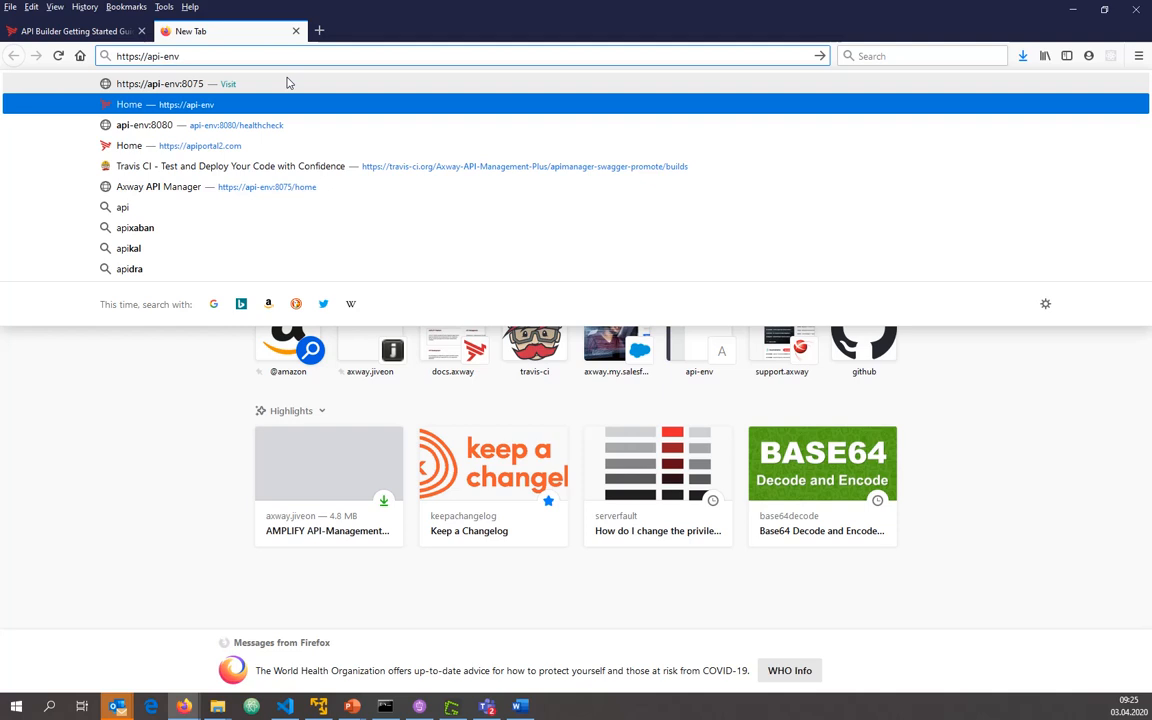
type(":8280")
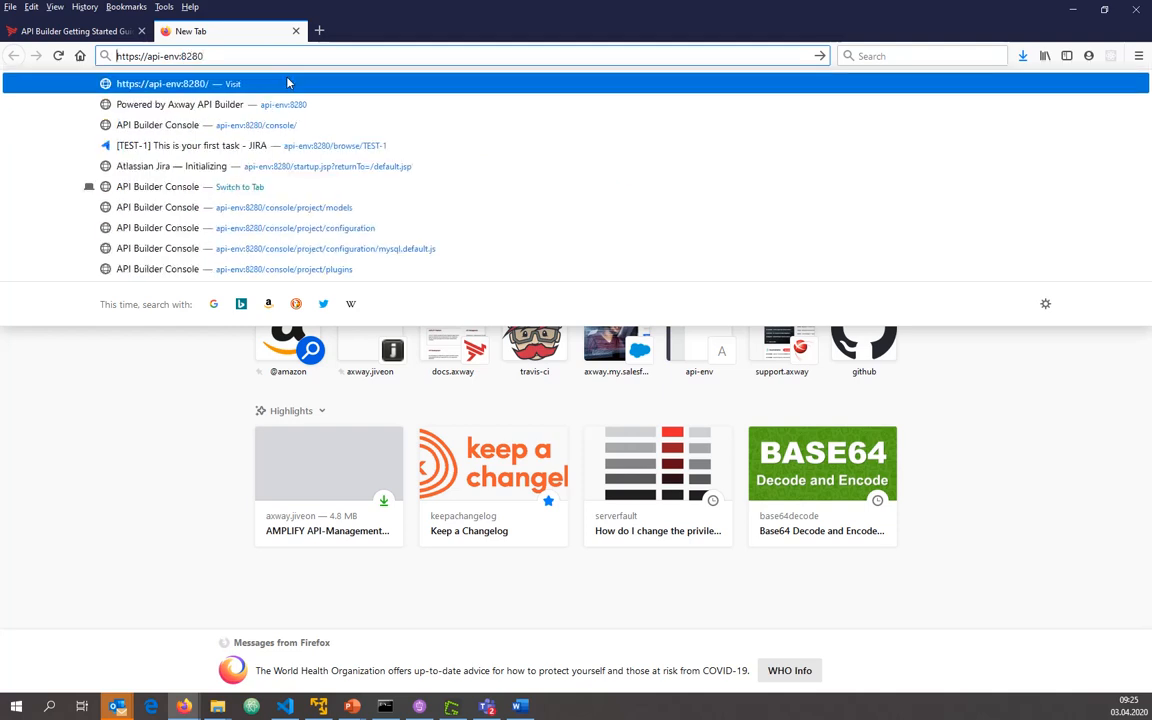
key("BackSpace")
key("End")
type("/cons")
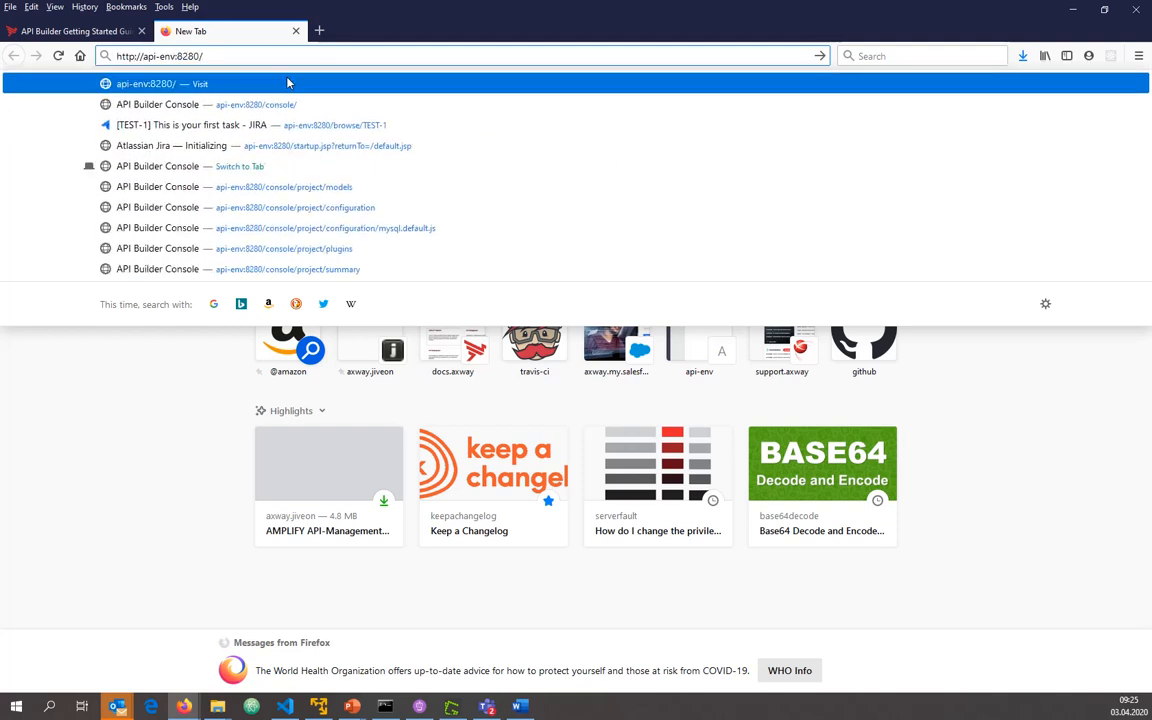
key("Return")
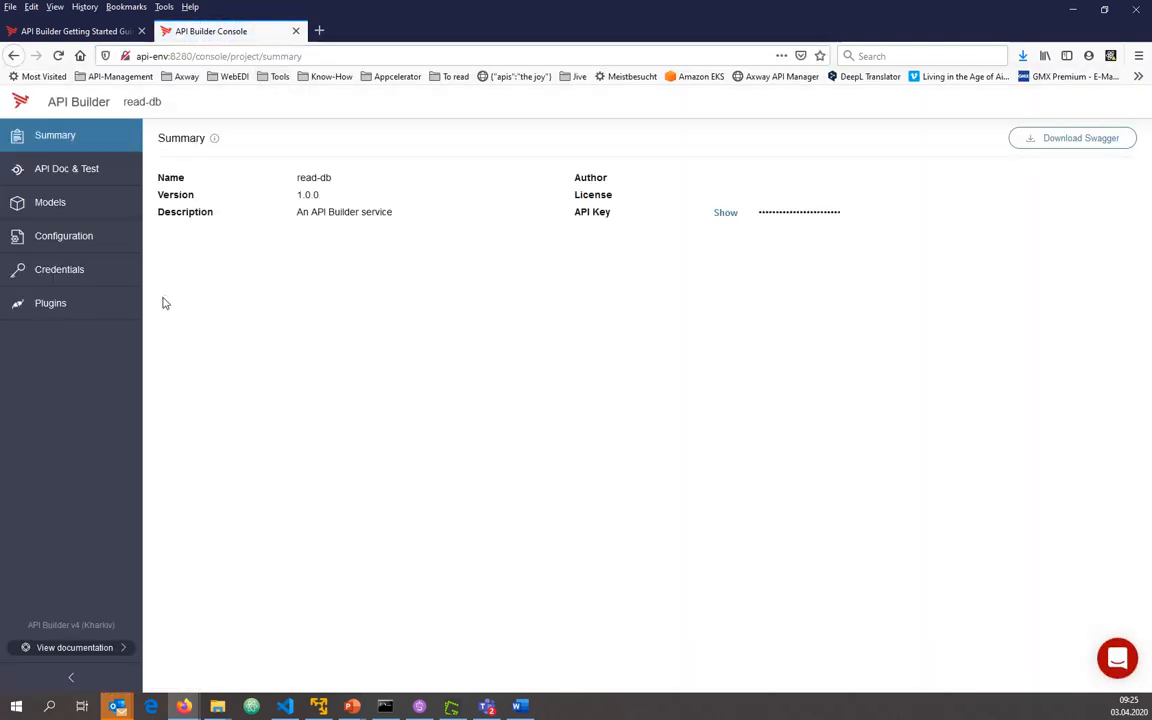
Search the console's plugins for the Oracle connector, then for the PostgreSQL connector
left_click(60, 306)
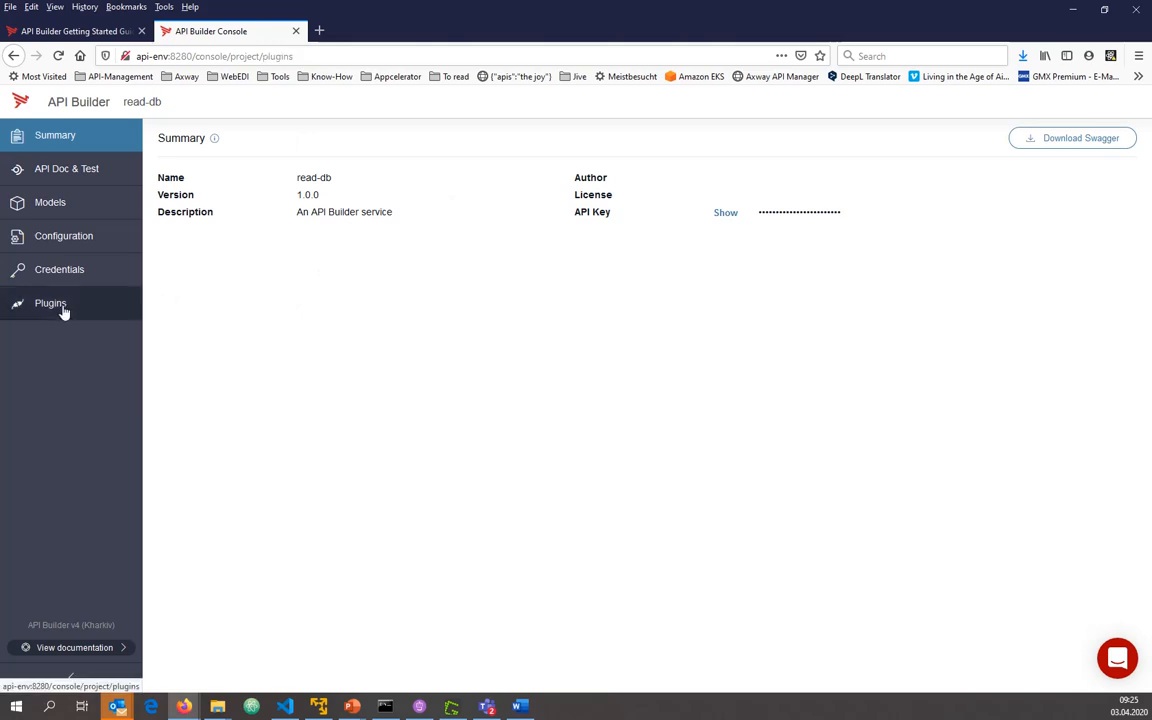
left_click(561, 139)
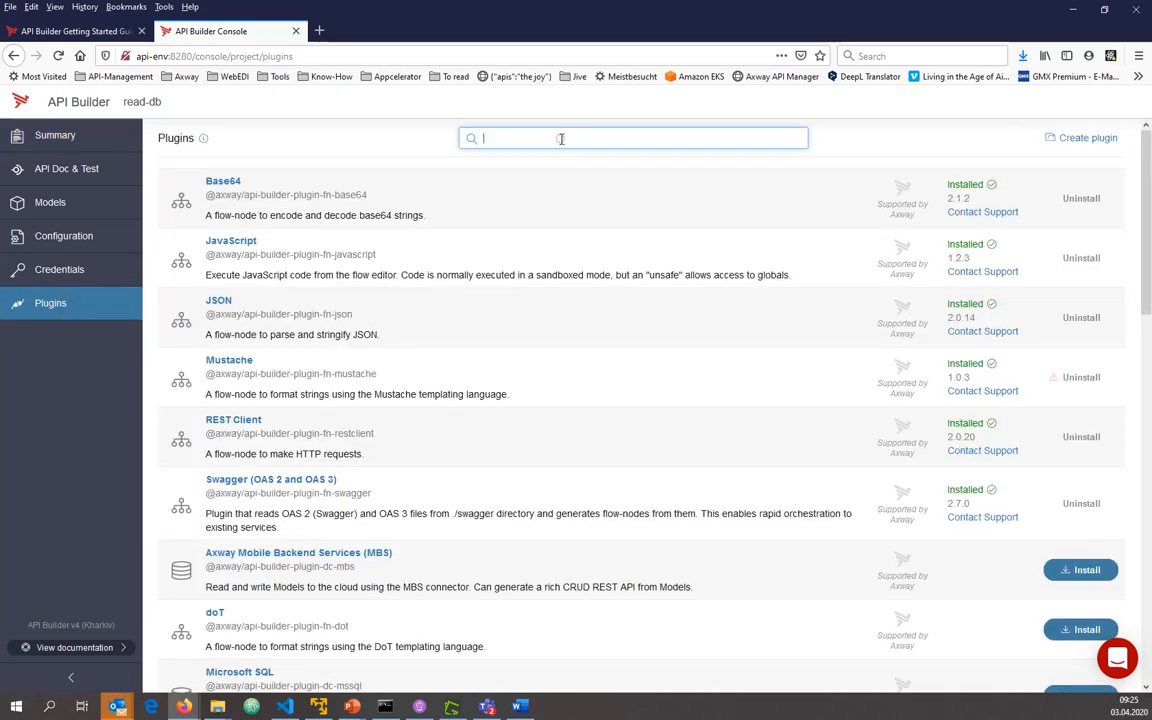
type("Oracl")
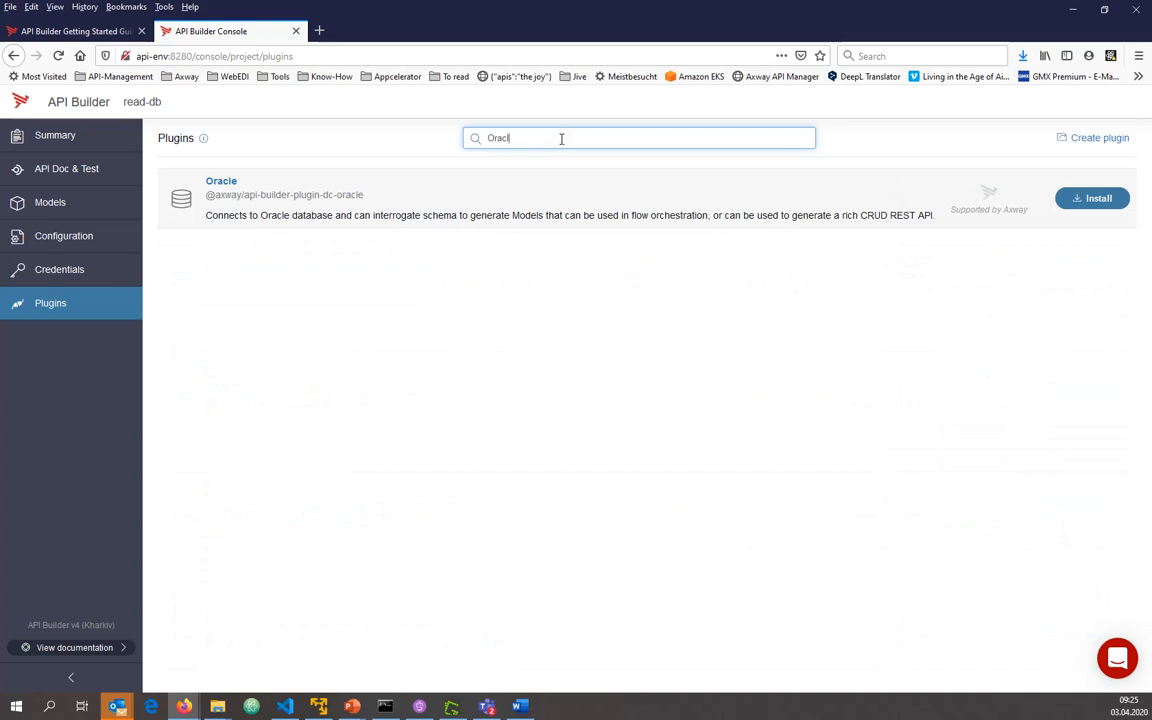
key("ctrl+a")
type("Po")
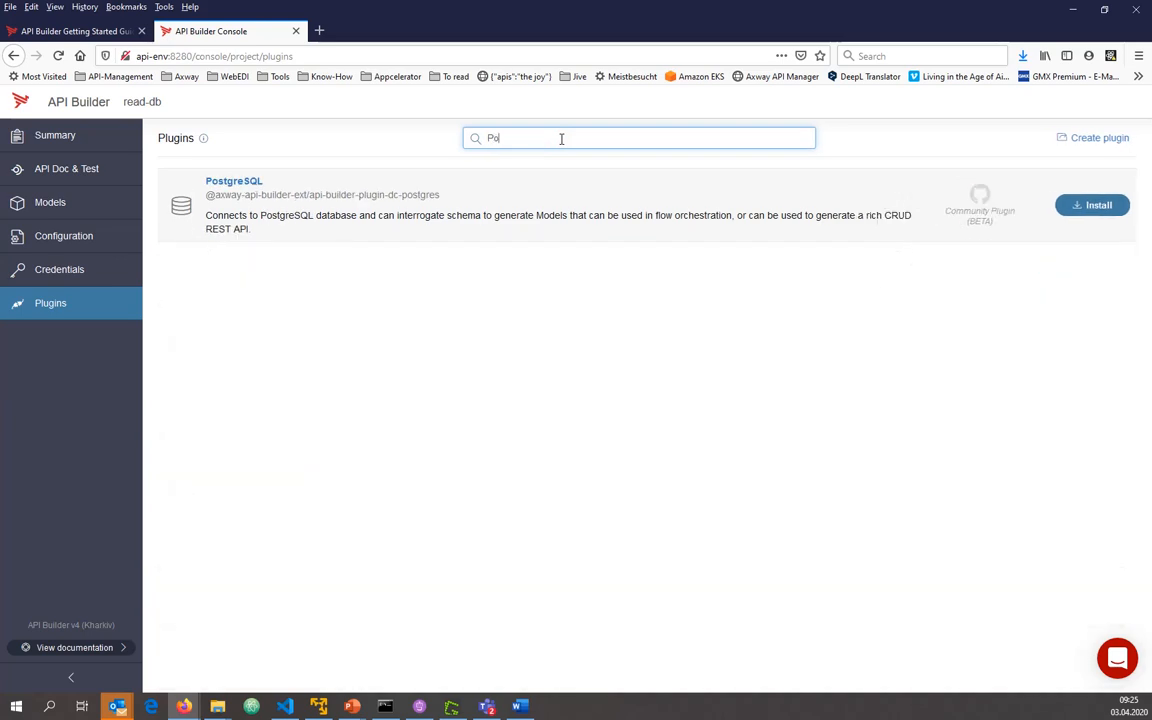
Search the plugins for MySQL, install the MySQL connector plugin and show its install log
key("ctrl+a")
type("MySQL")
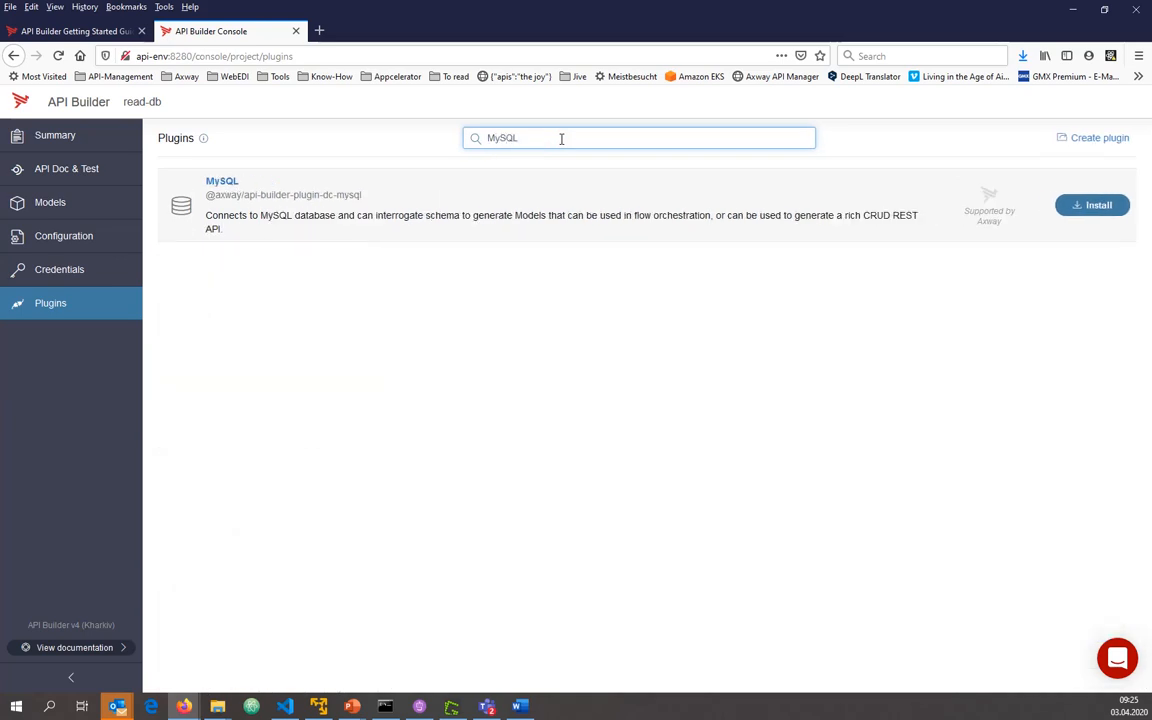
left_click(1090, 206)
left_click(425, 192)
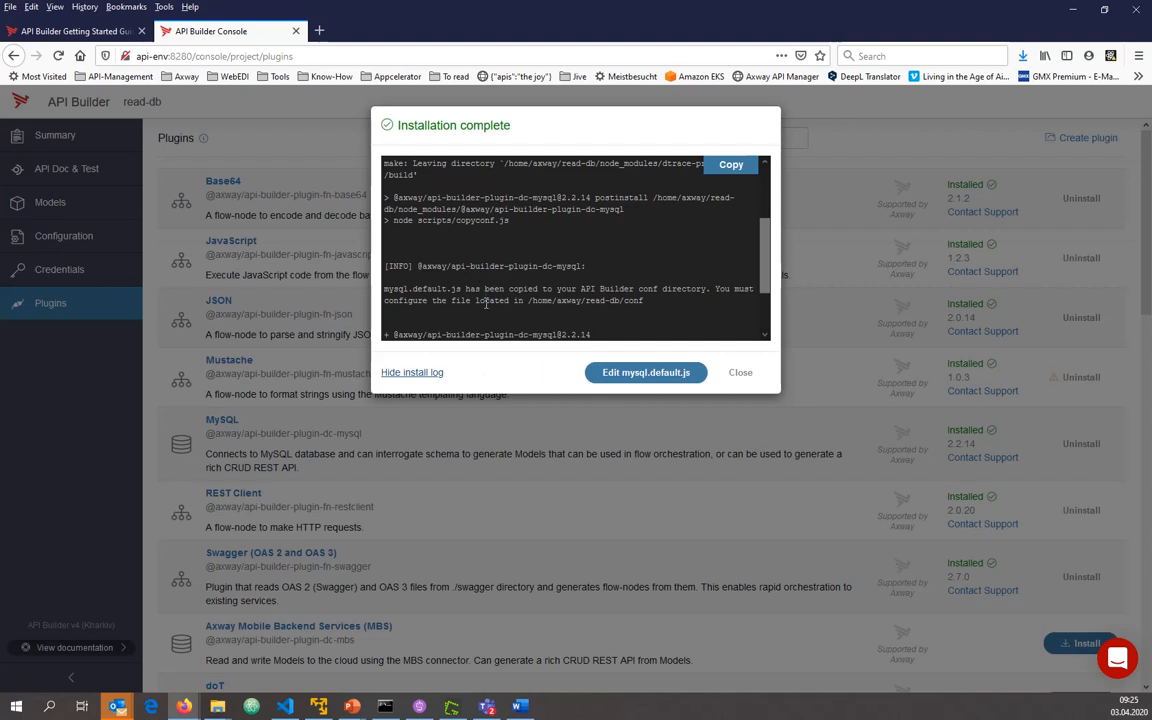
Open mysql.default.js for editing and set the connector's host to process.env.MYSQL_HOST
left_click(637, 374)
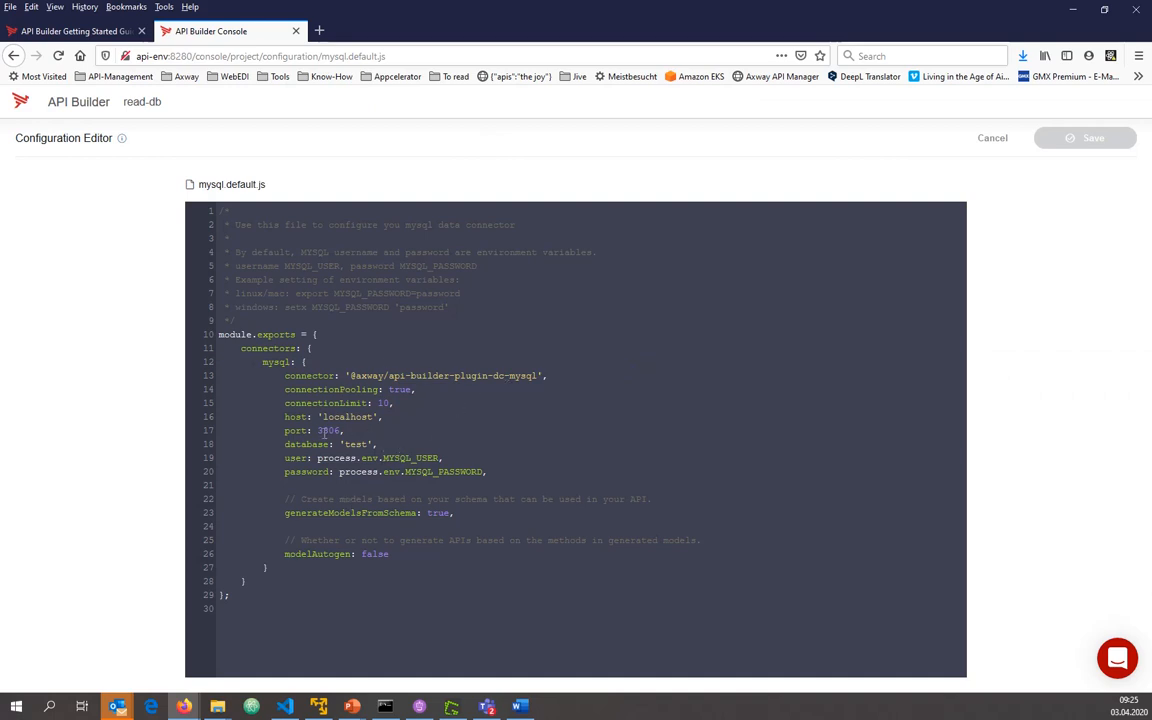
left_click_drag(322, 416, 378, 417)
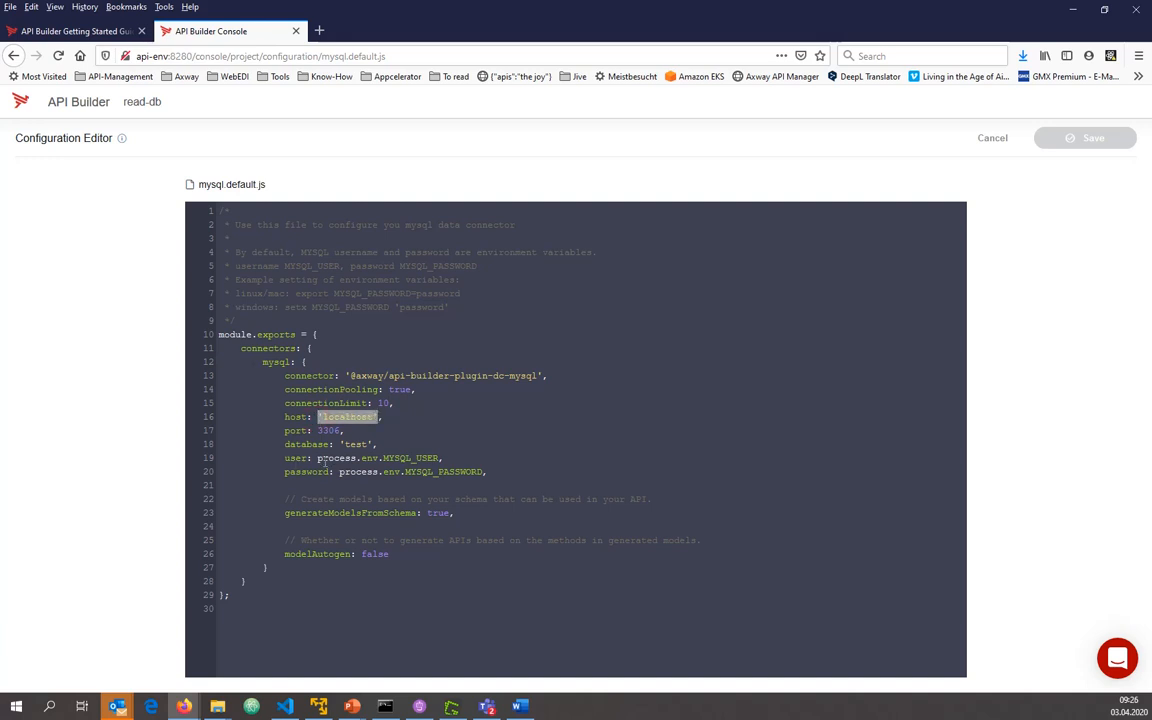
left_click_drag(318, 458, 438, 458)
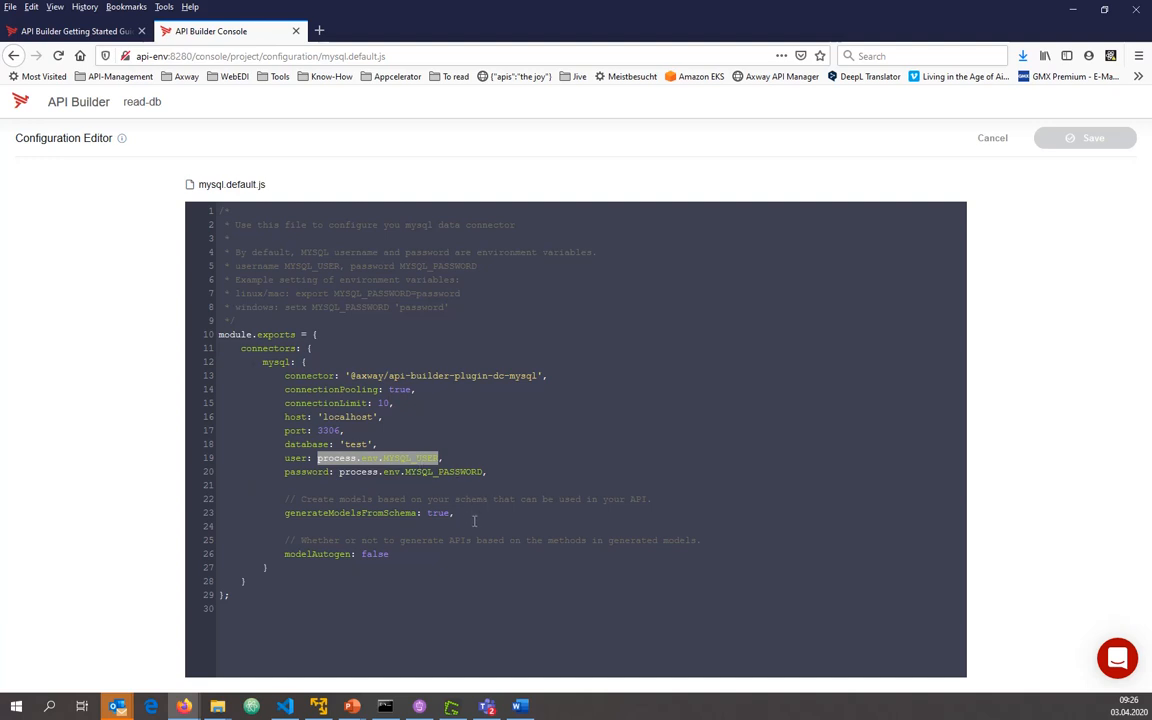
left_click_drag(317, 416, 379, 417)
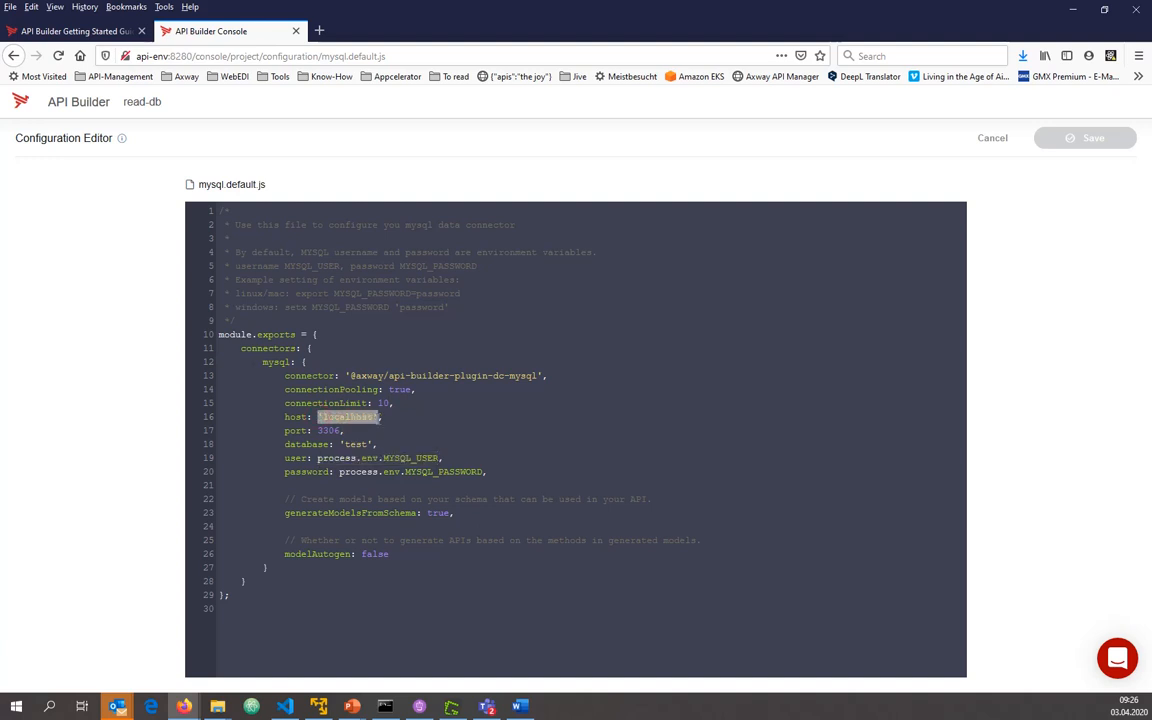
left_click_drag(318, 457, 440, 458)
key("ctrl+c")
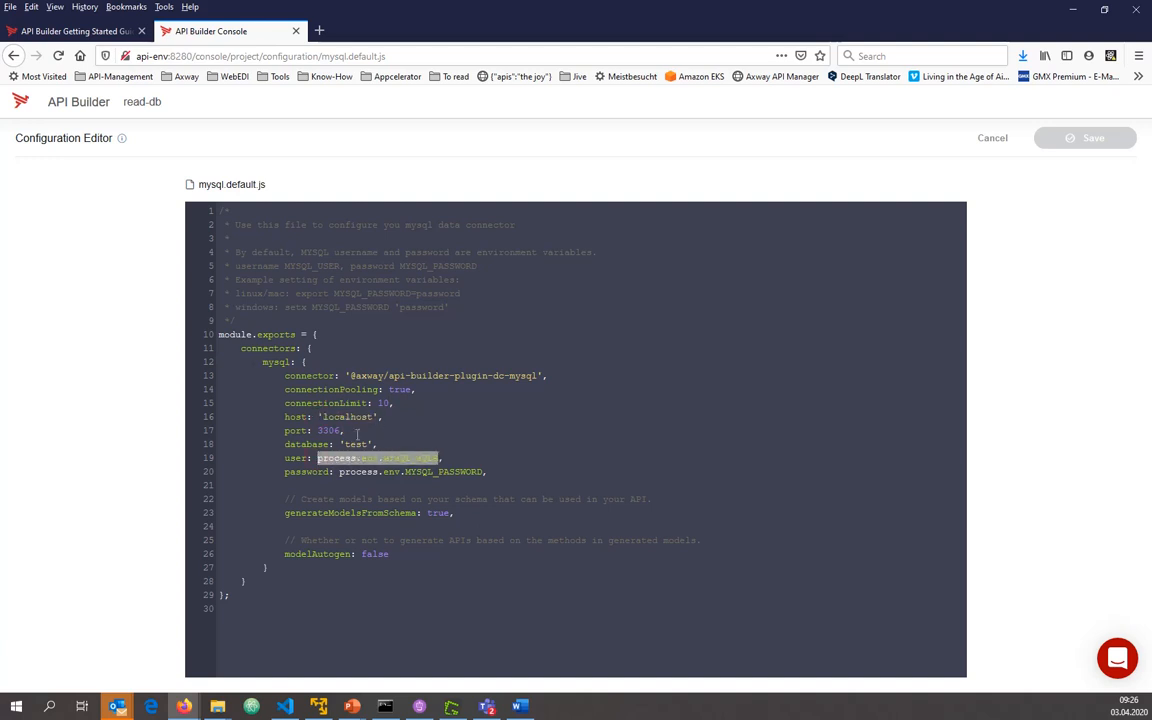
left_click_drag(318, 416, 437, 417)
key("ctrl+v")
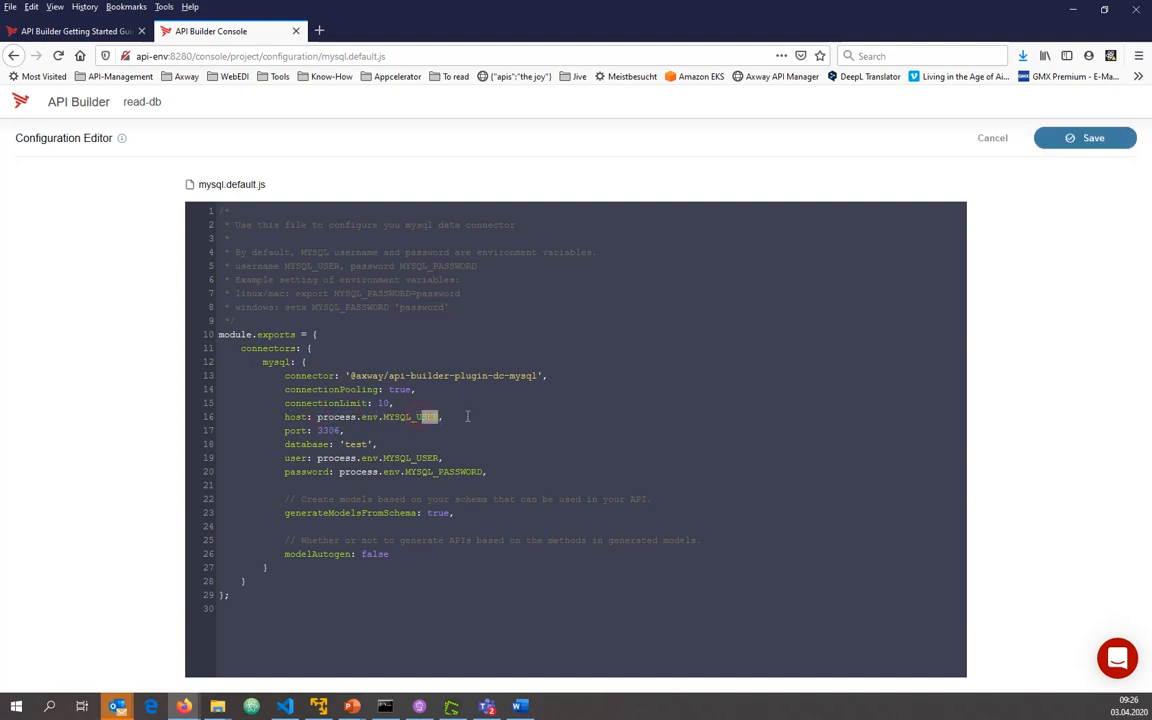
key("BackSpace")
key("BackSpace")
type("HO")
Set the connector's database to 'reports', save mysql.default.js and accept the server restart
double_click(350, 444)
type("report")
left_click(1060, 139)
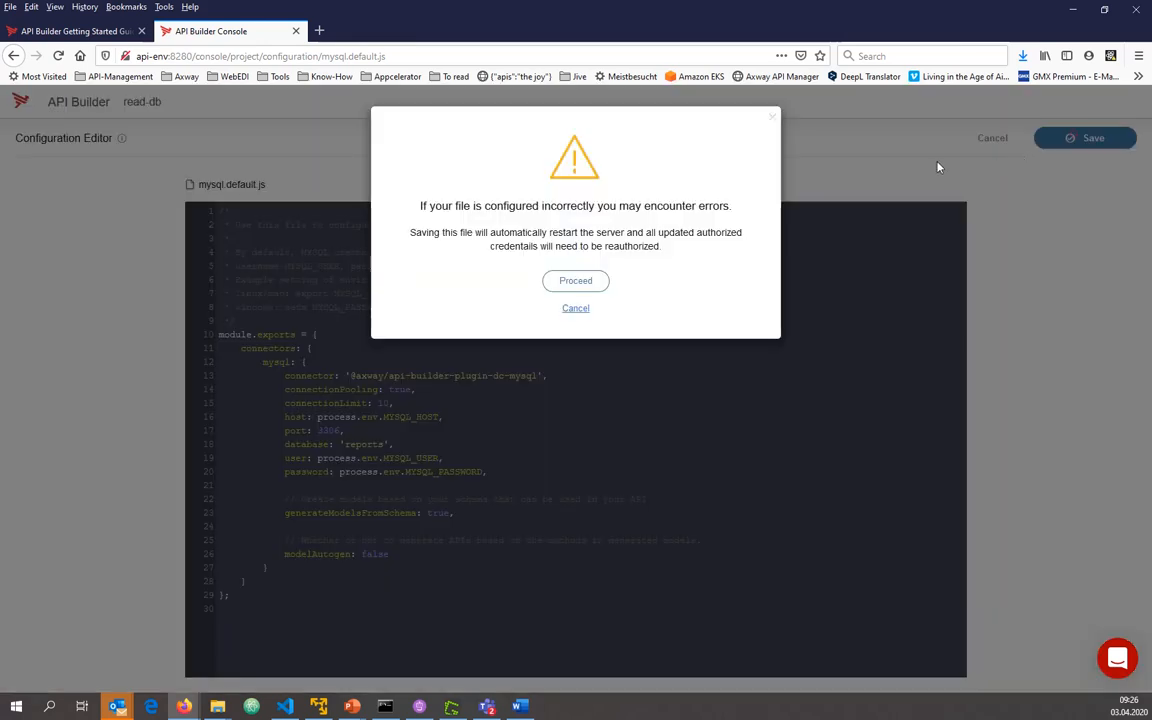
left_click(565, 280)
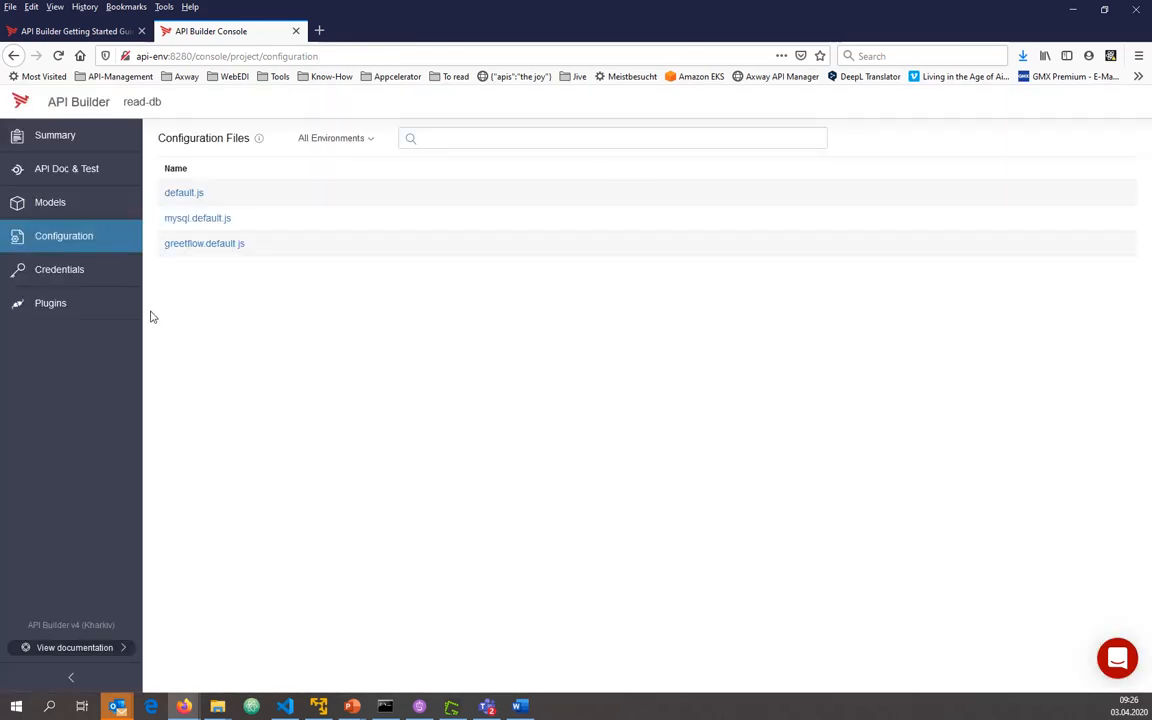
Open the mysql/metrics_data model from the models list and examine its fields
left_click(51, 201)
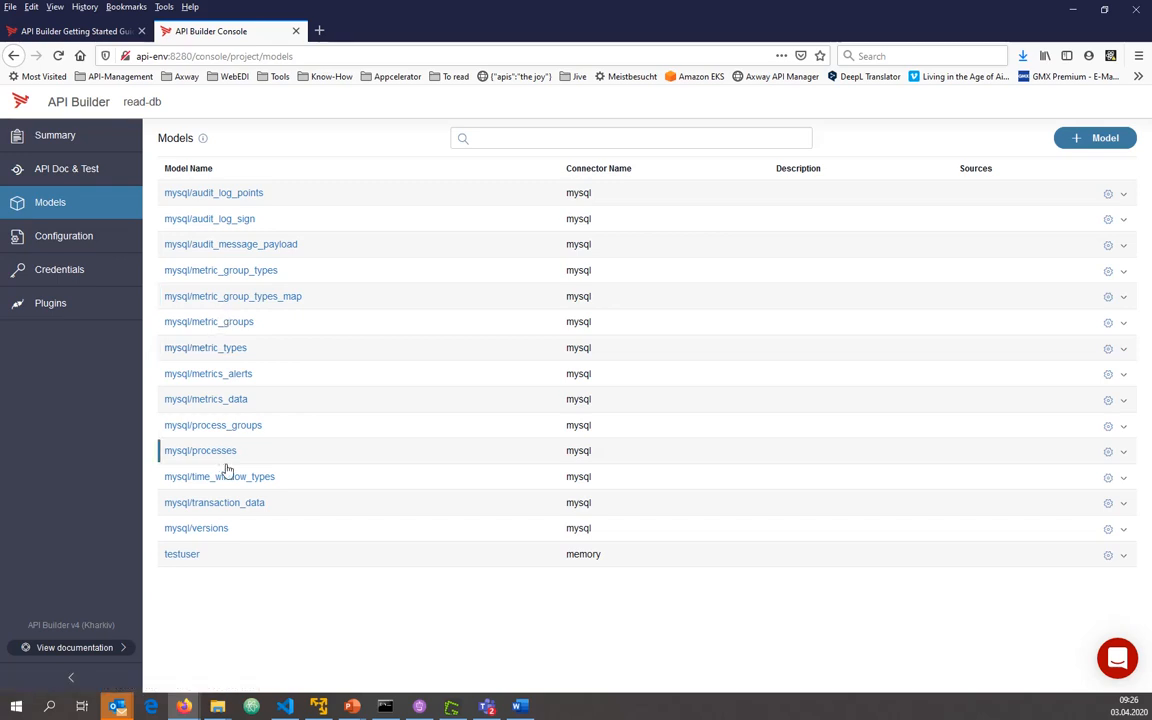
left_click(215, 405)
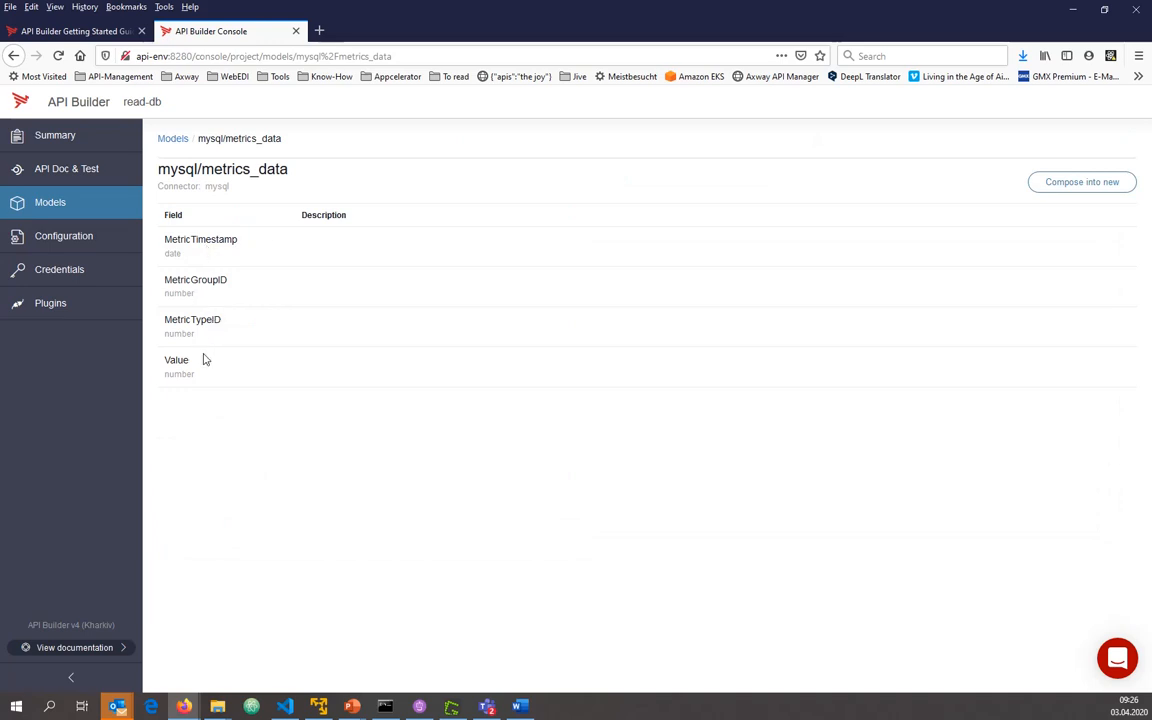
Generate endpoints for the mysql/metrics_data model, accepting the overwrite, and delete the endpoint that deletes all metrics_data records
left_click(173, 140)
left_click_drag(249, 400, 730, 419)
left_click(1123, 400)
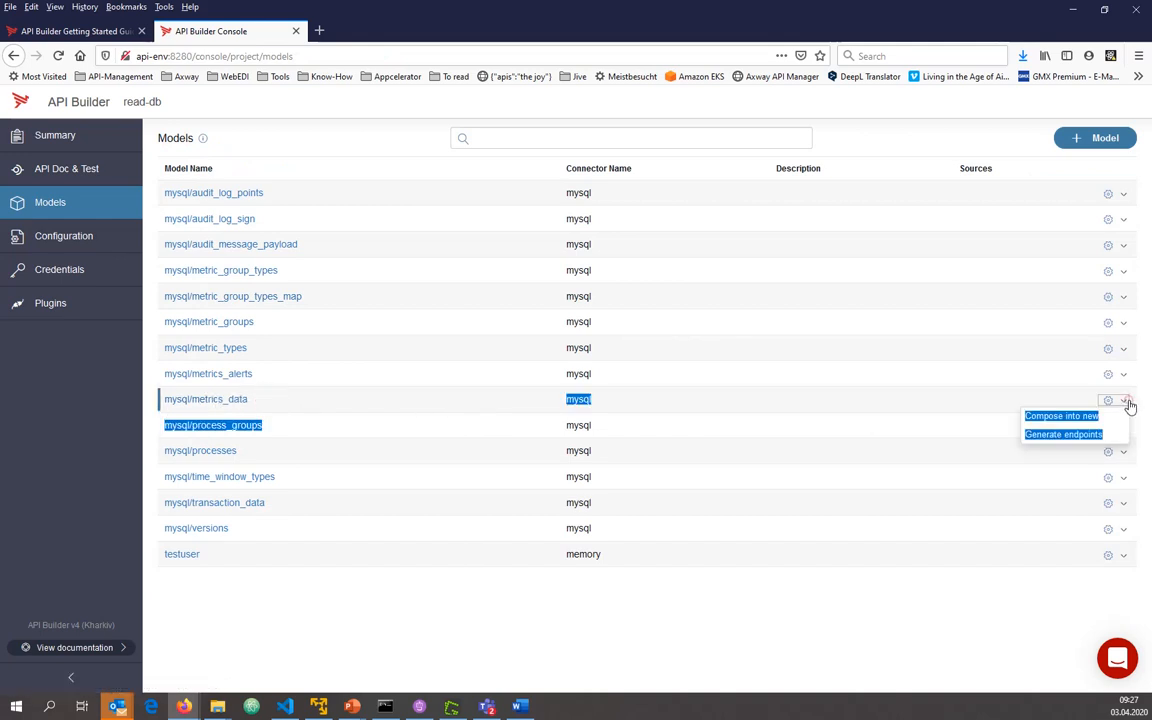
left_click(990, 404)
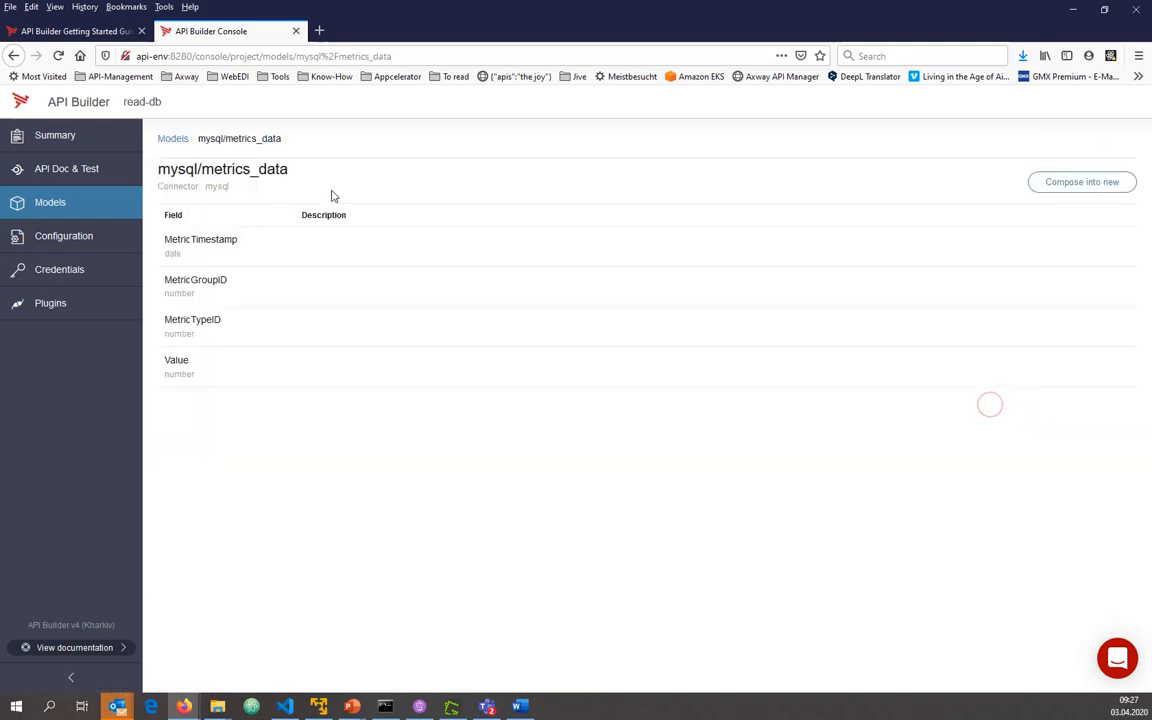
left_click(182, 142)
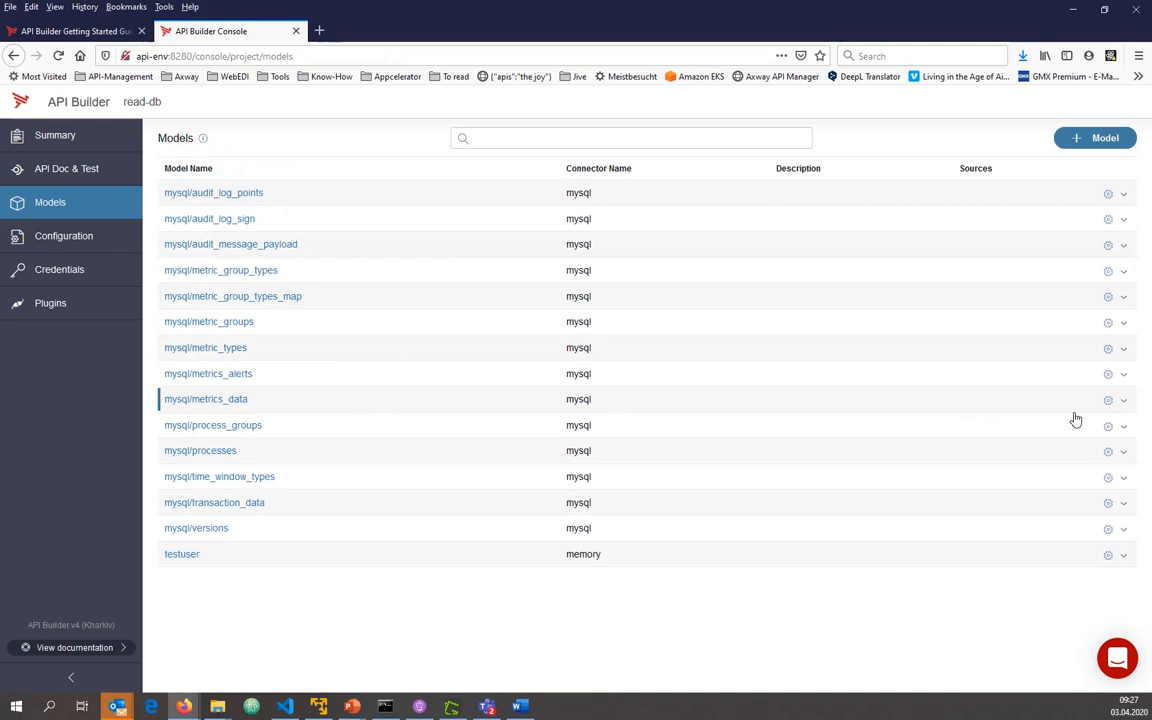
left_click(1120, 402)
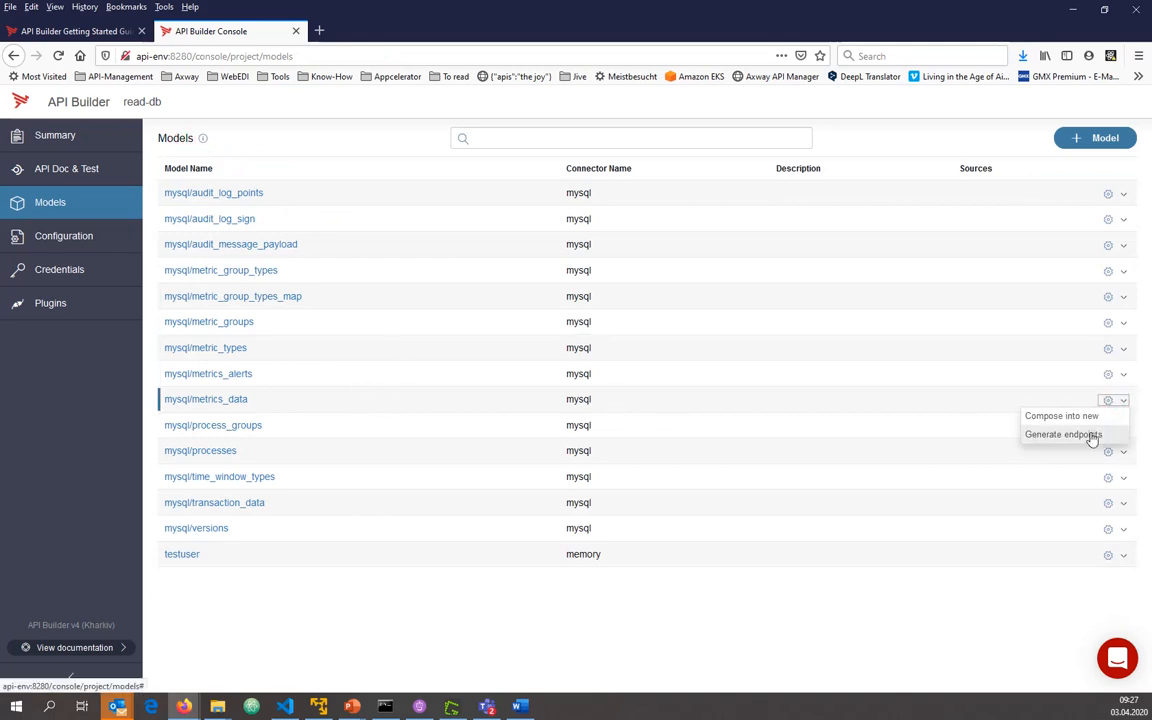
left_click(1062, 434)
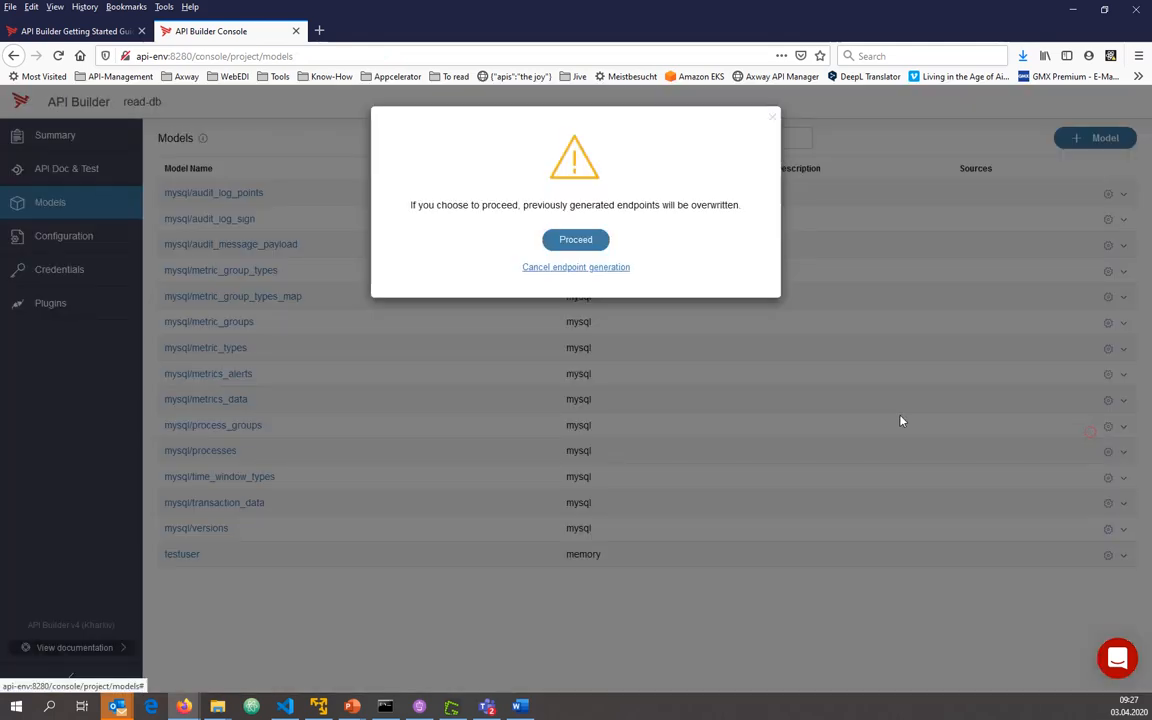
left_click(578, 239)
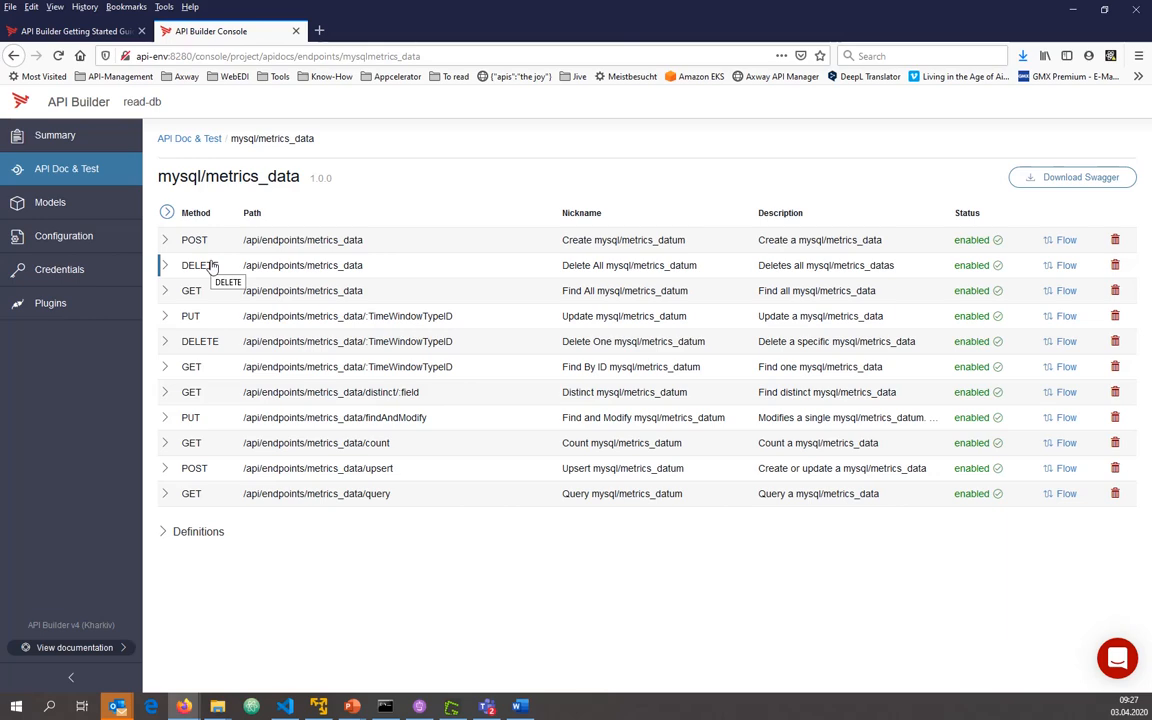
left_click(1114, 265)
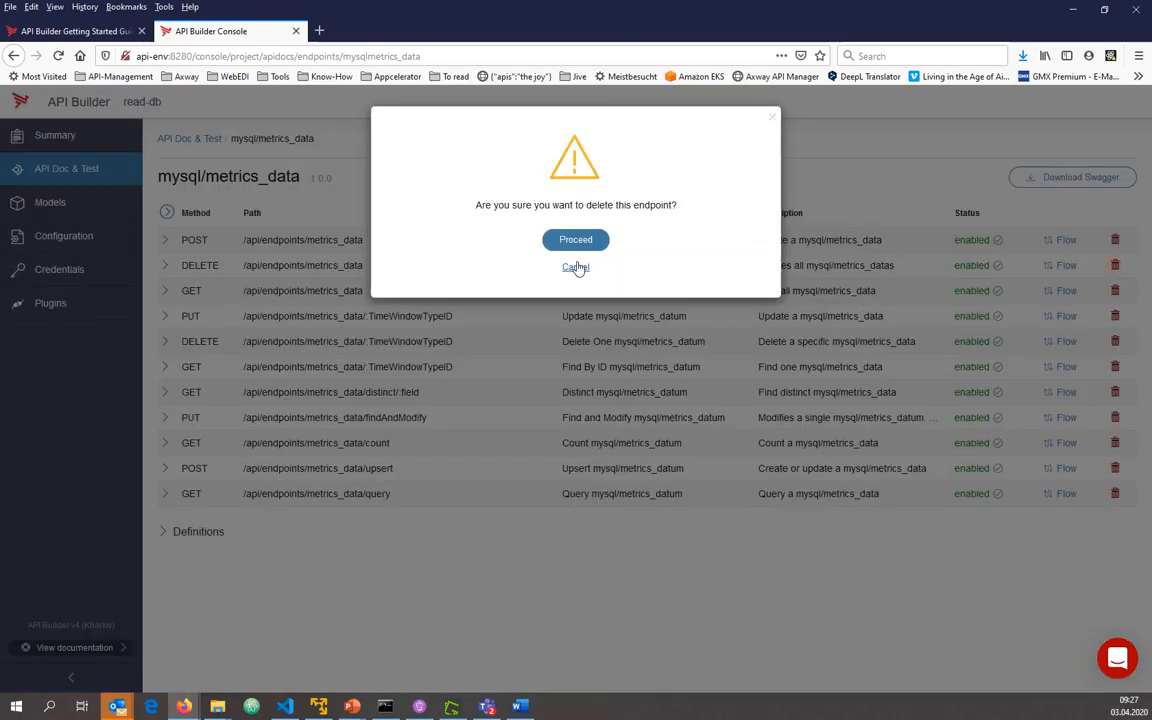
left_click(575, 239)
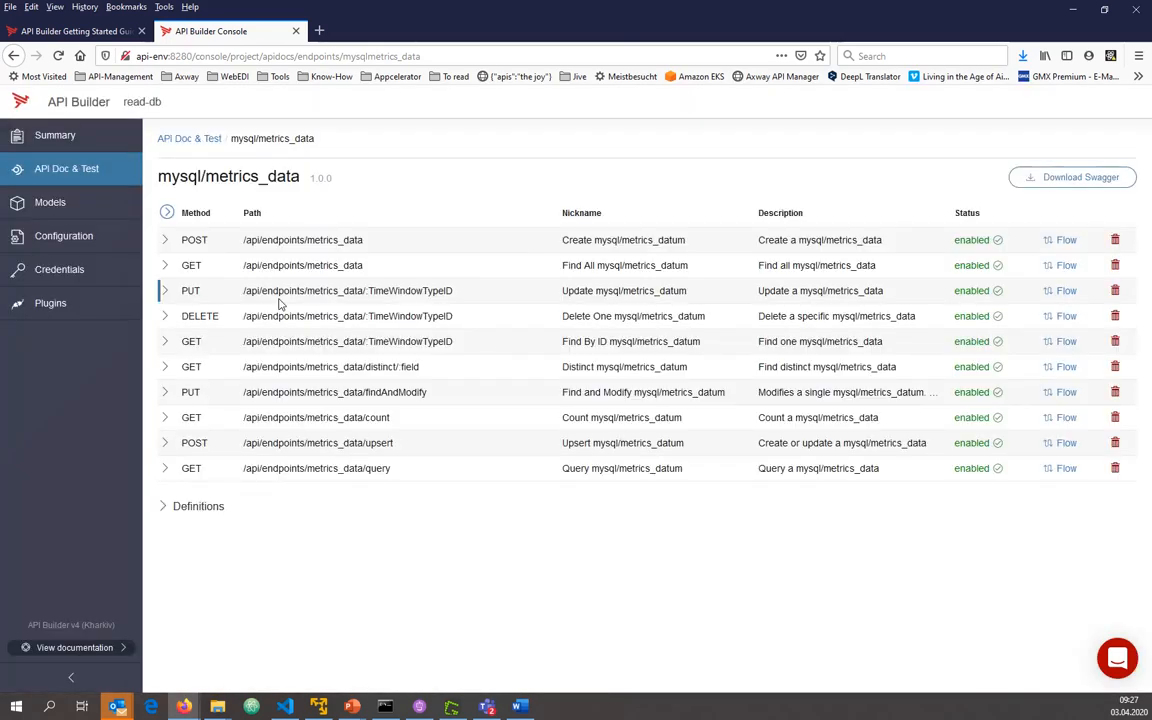
Run the test of the GET /api/endpoints/metrics_data/count endpoint without a where filter and inspect the response body
left_click(333, 420)
scroll(336, 422, "down", 10)
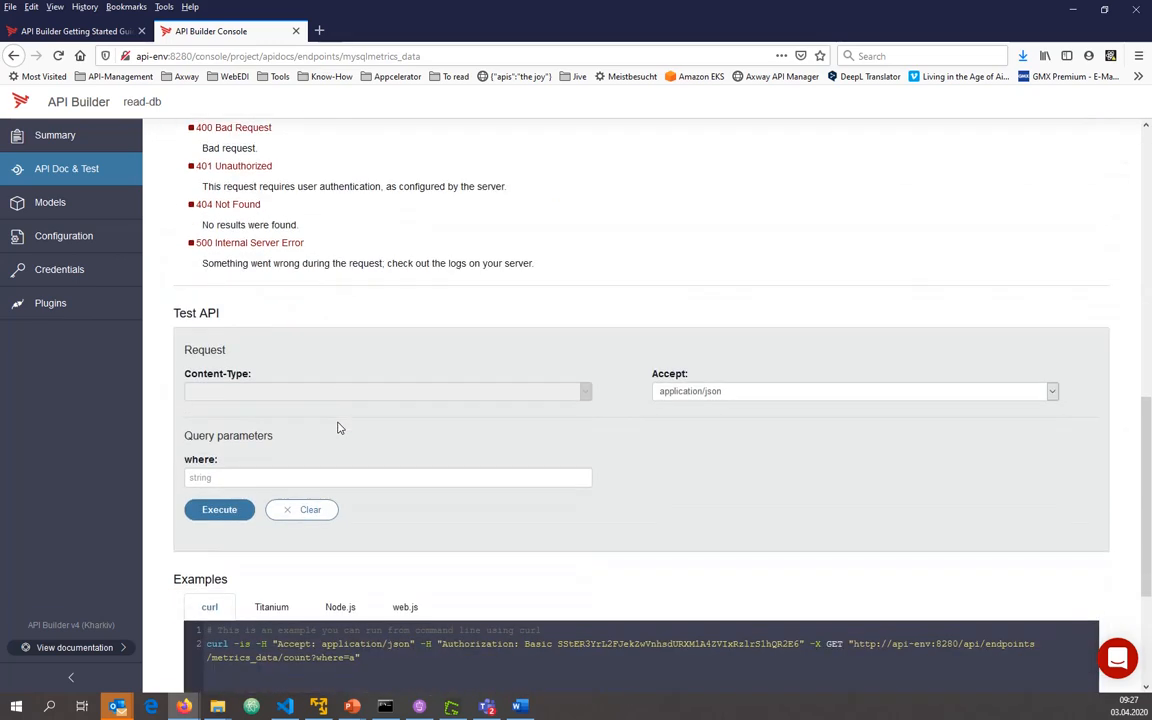
left_click(222, 512)
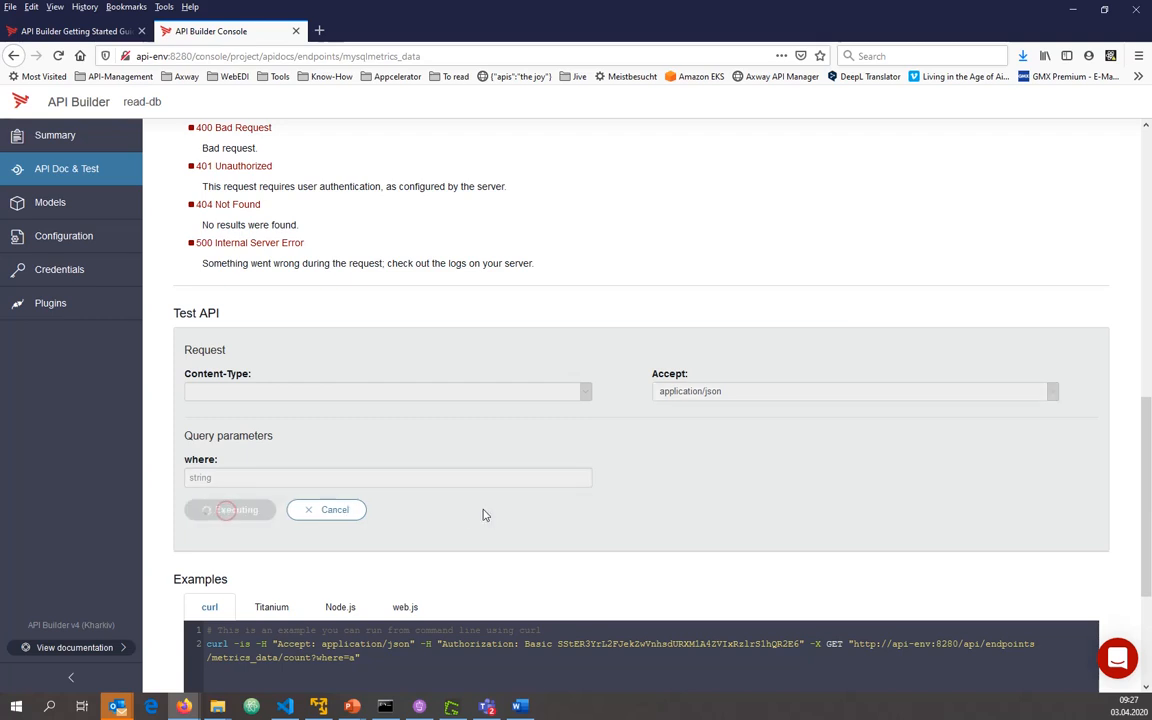
scroll(478, 506, "up", 4)
scroll(478, 506, "down", 2)
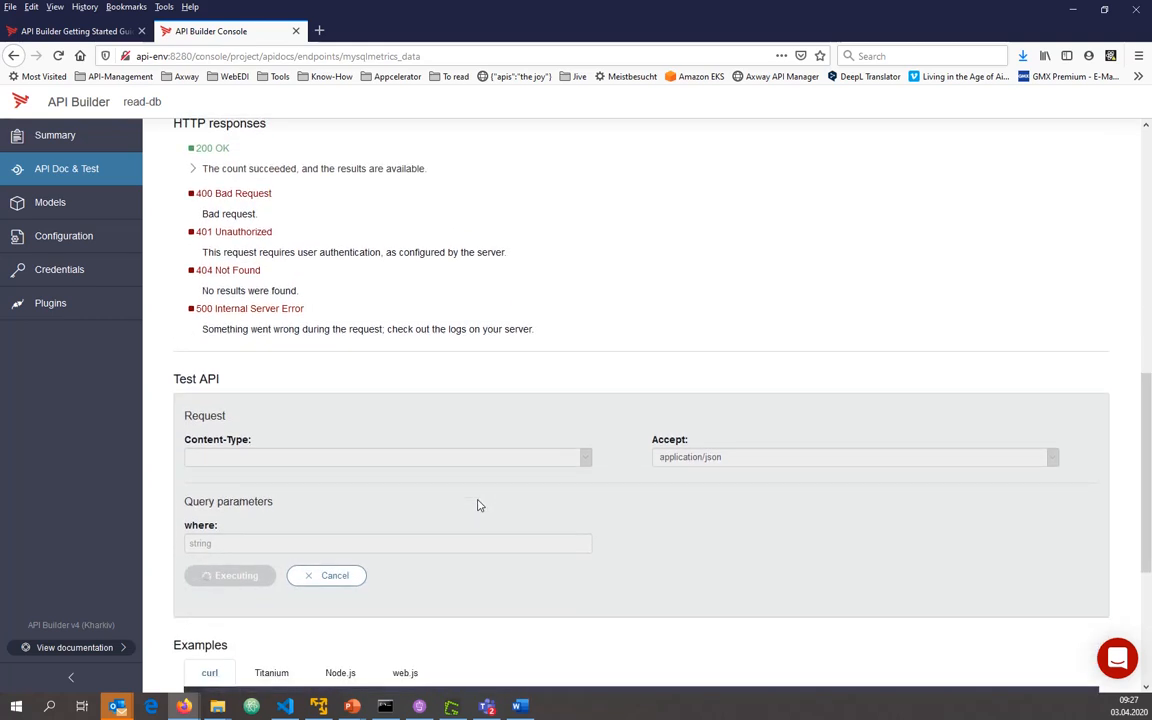
scroll(478, 506, "down", 3)
scroll(478, 506, "up", 1)
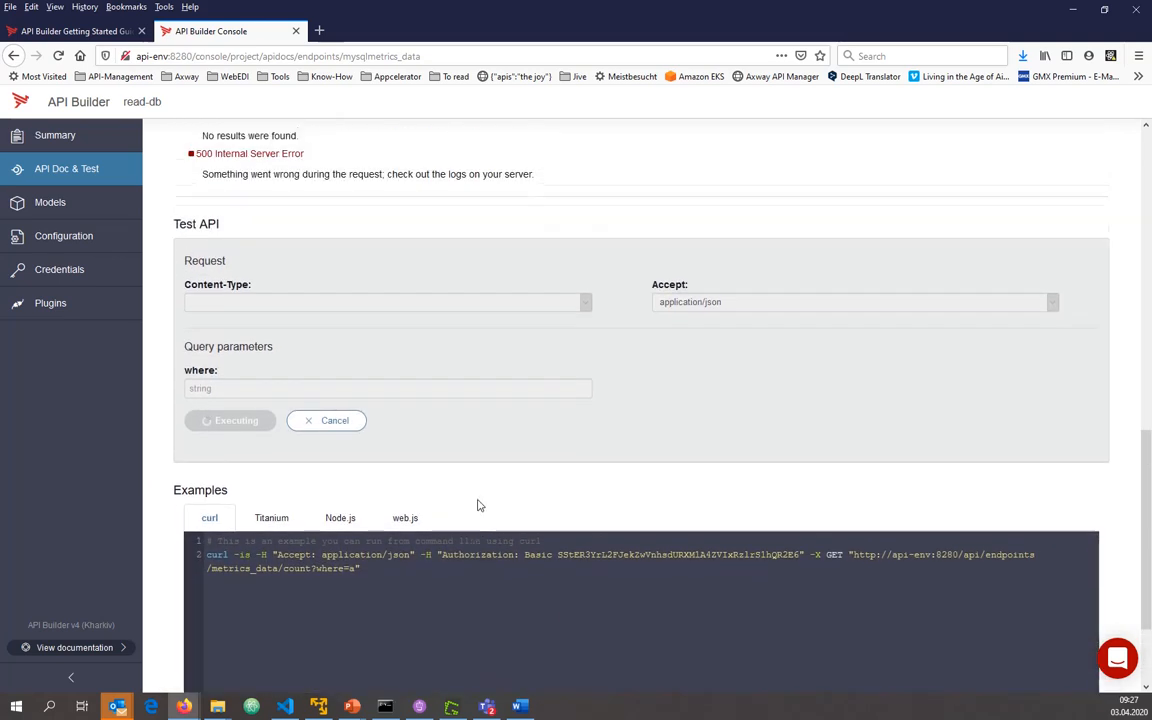
scroll(478, 506, "down", 1)
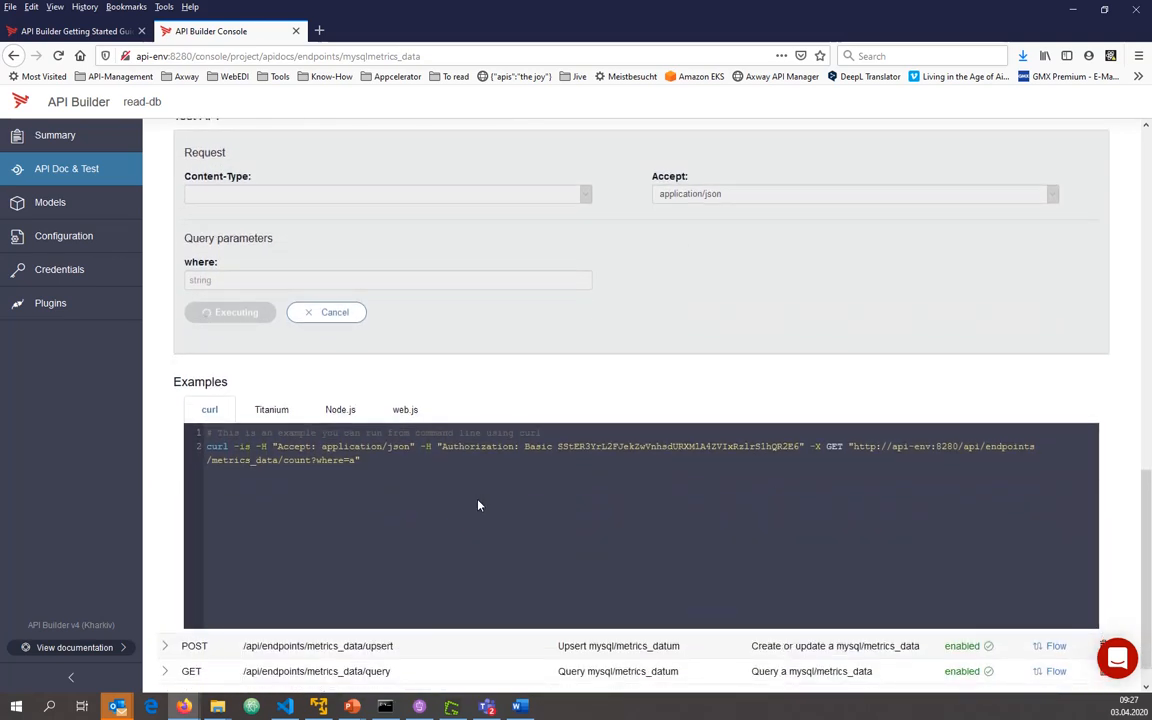
scroll(478, 506, "down", 2)
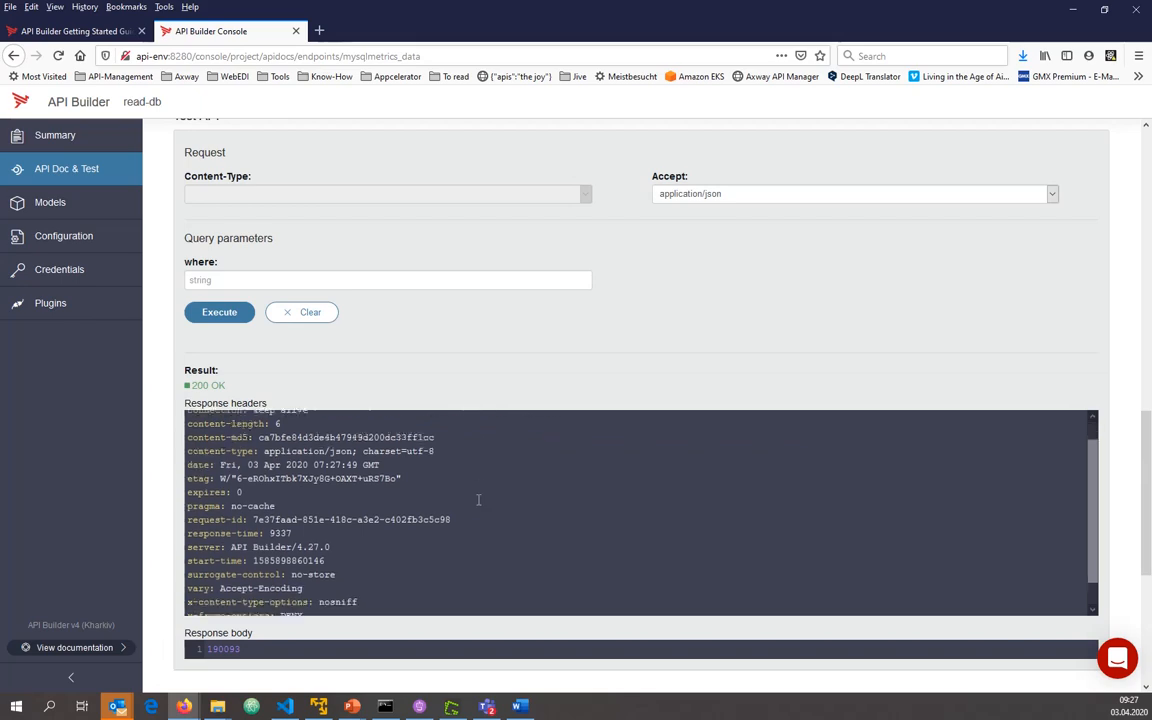
double_click(241, 649)
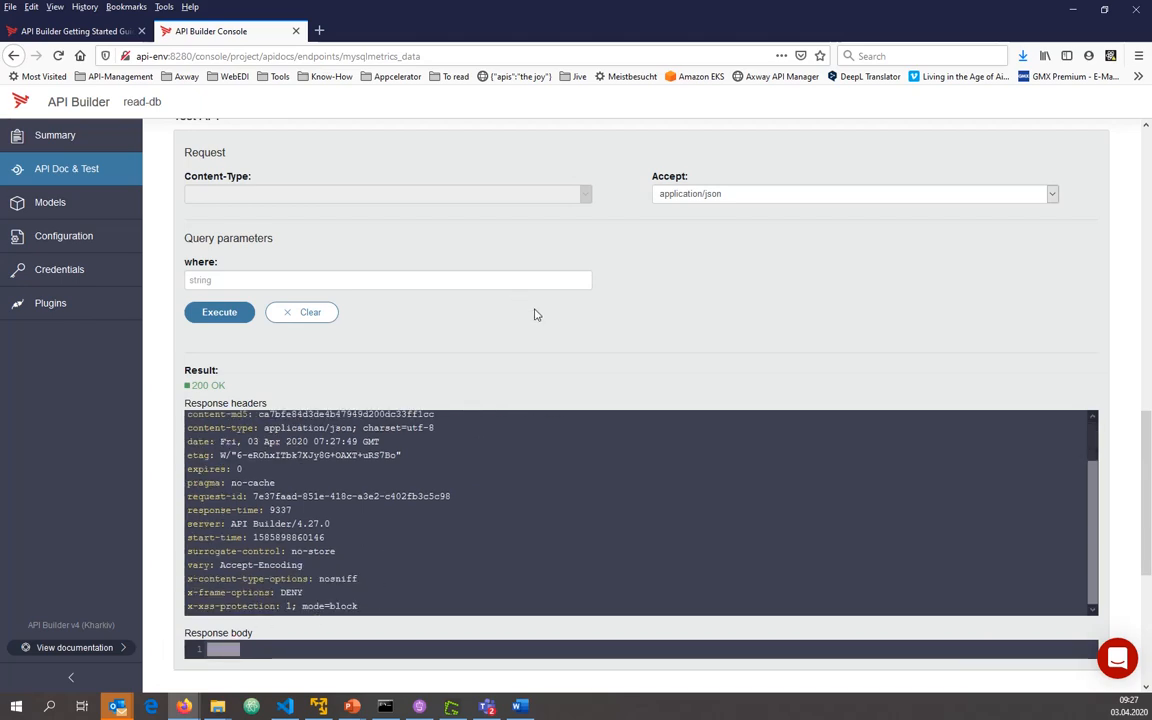
Clear the count endpoint's test result and collapse the endpoint's details
left_click(303, 314)
scroll(406, 355, "up", 10)
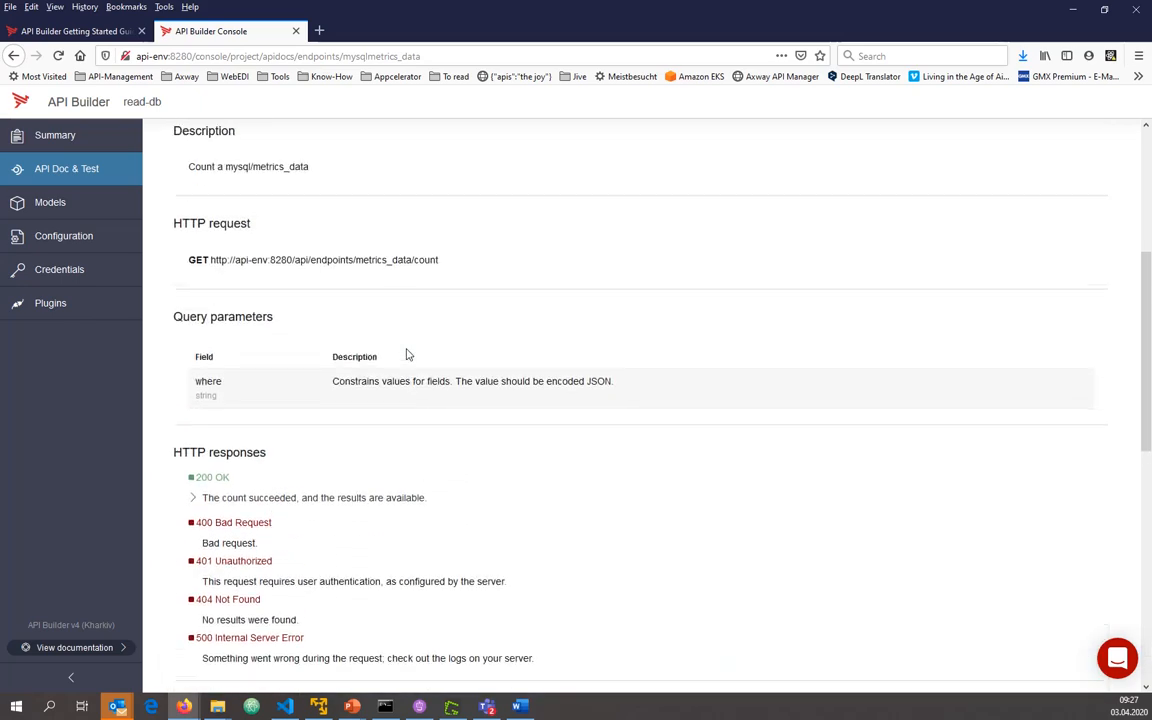
scroll(290, 268, "up", 2)
left_click(349, 358)
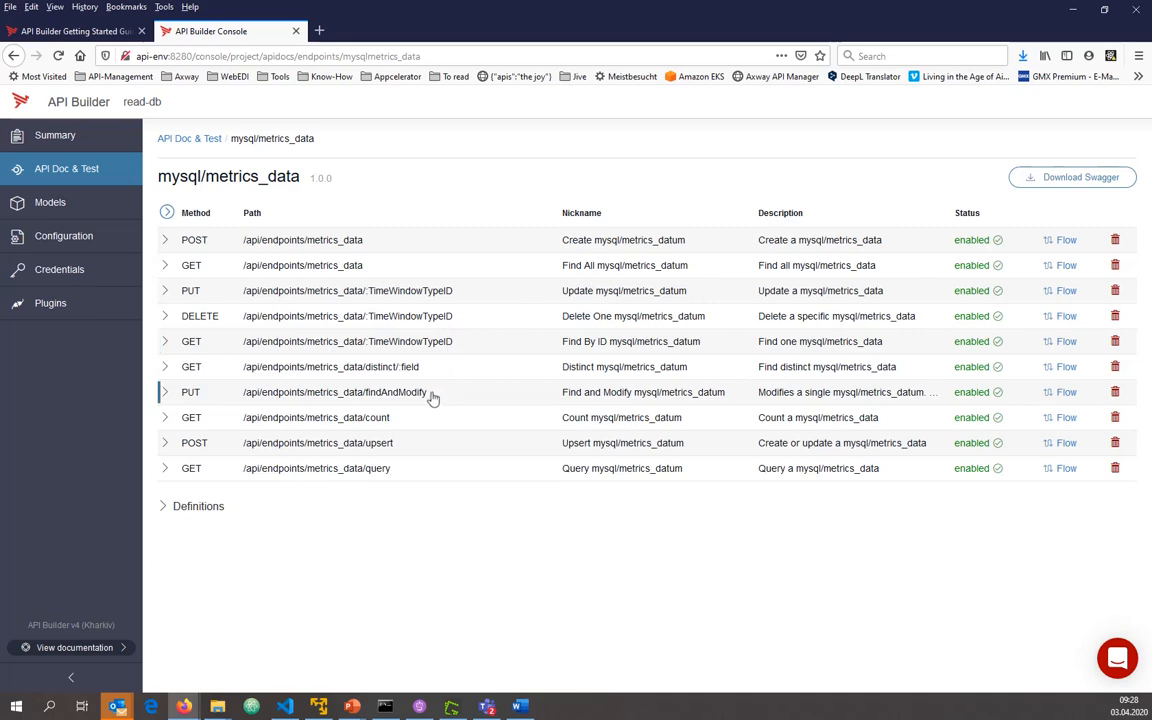
Expand the GET /api/endpoints/metrics_data/query endpoint and set its test parameters limit to 3 and skip to 0
left_click(381, 470)
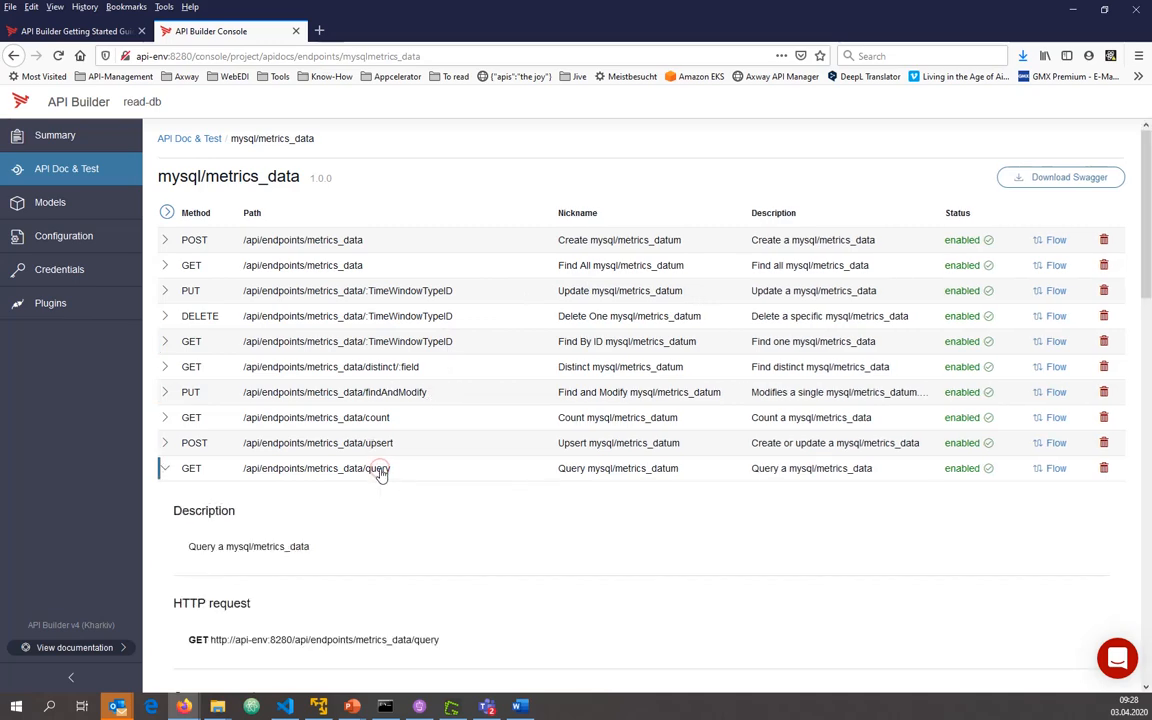
scroll(381, 474, "down", 2)
scroll(383, 472, "down", 7)
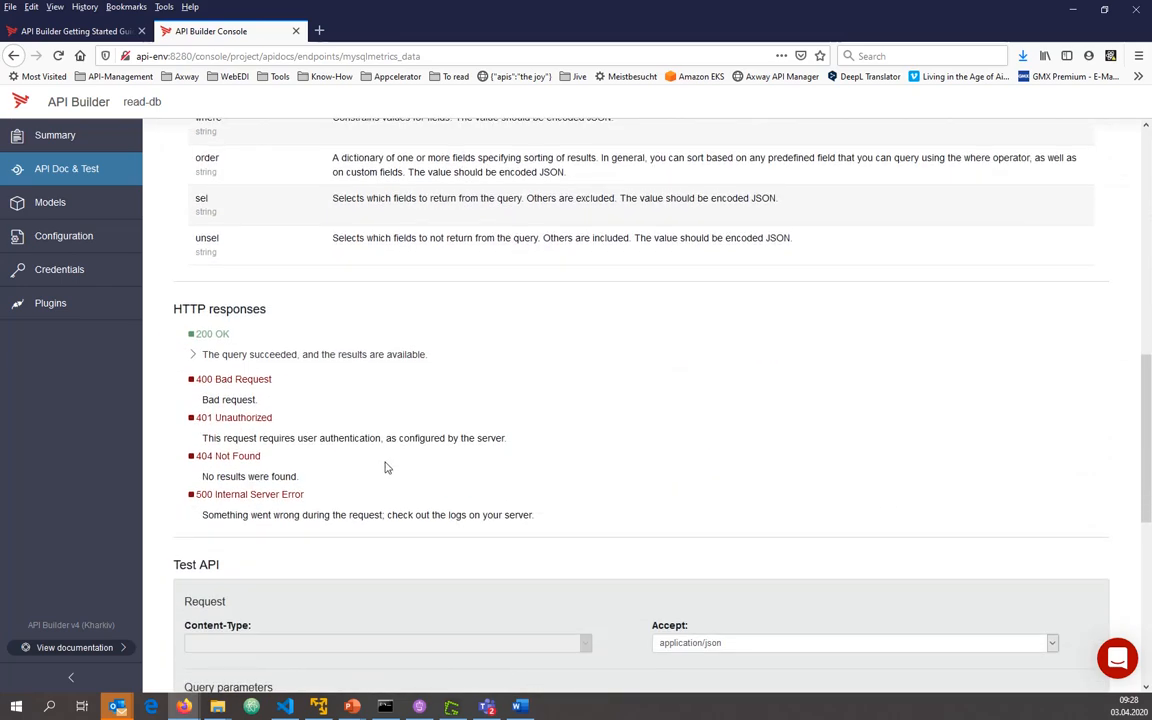
scroll(387, 468, "down", 1)
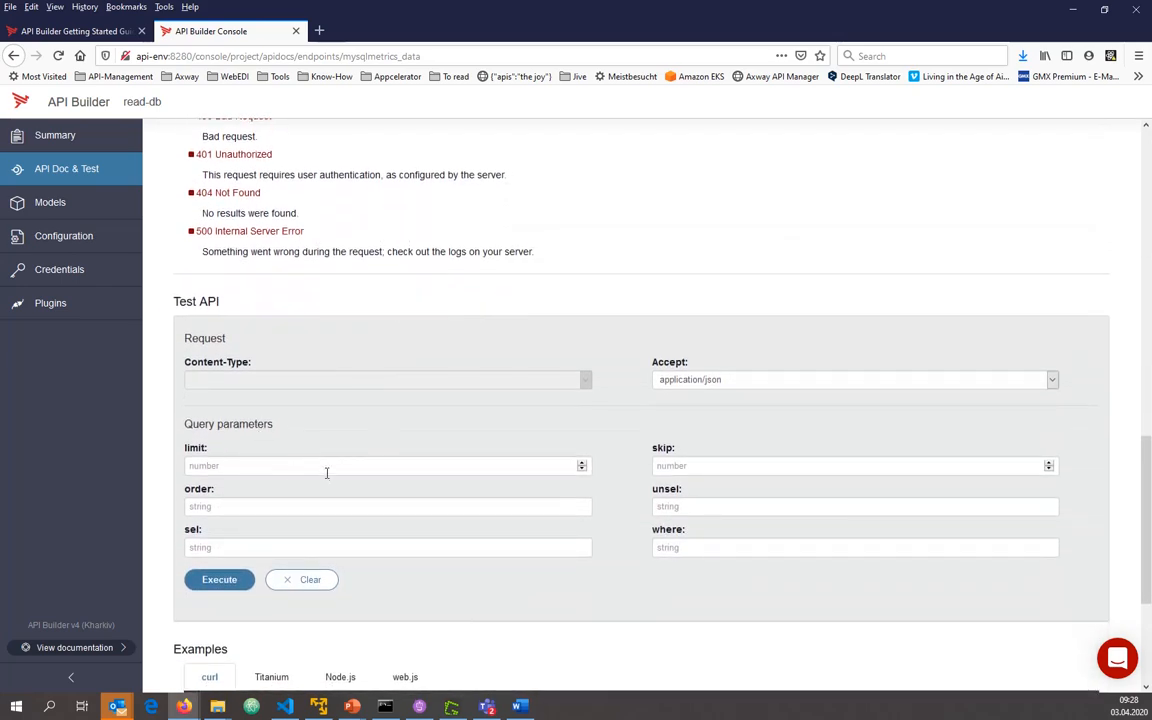
left_click(306, 465)
type("3")
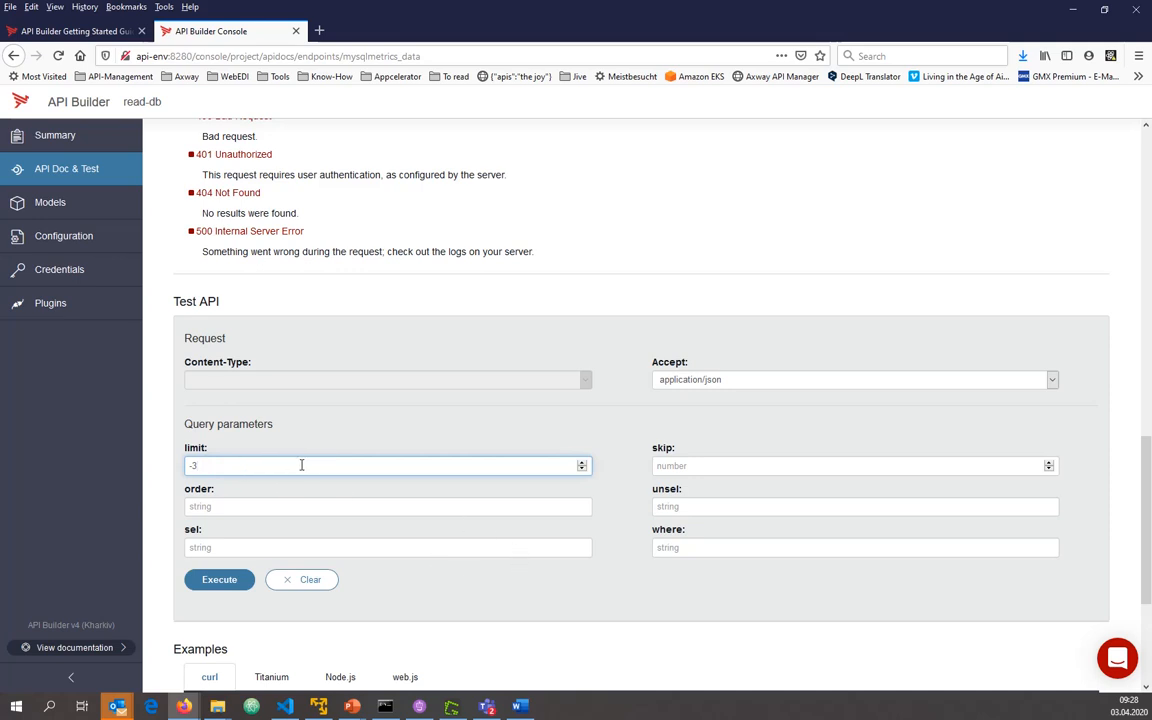
scroll(301, 465, "up", 3)
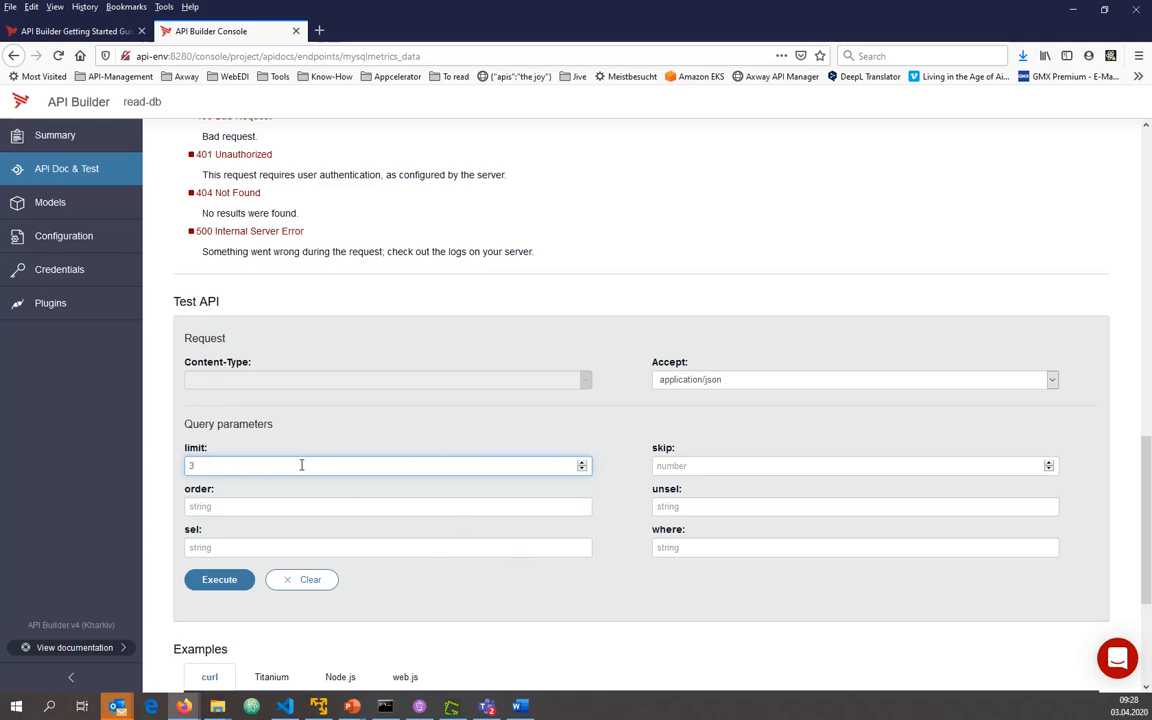
scroll(301, 465, "up", 1)
left_click(295, 435)
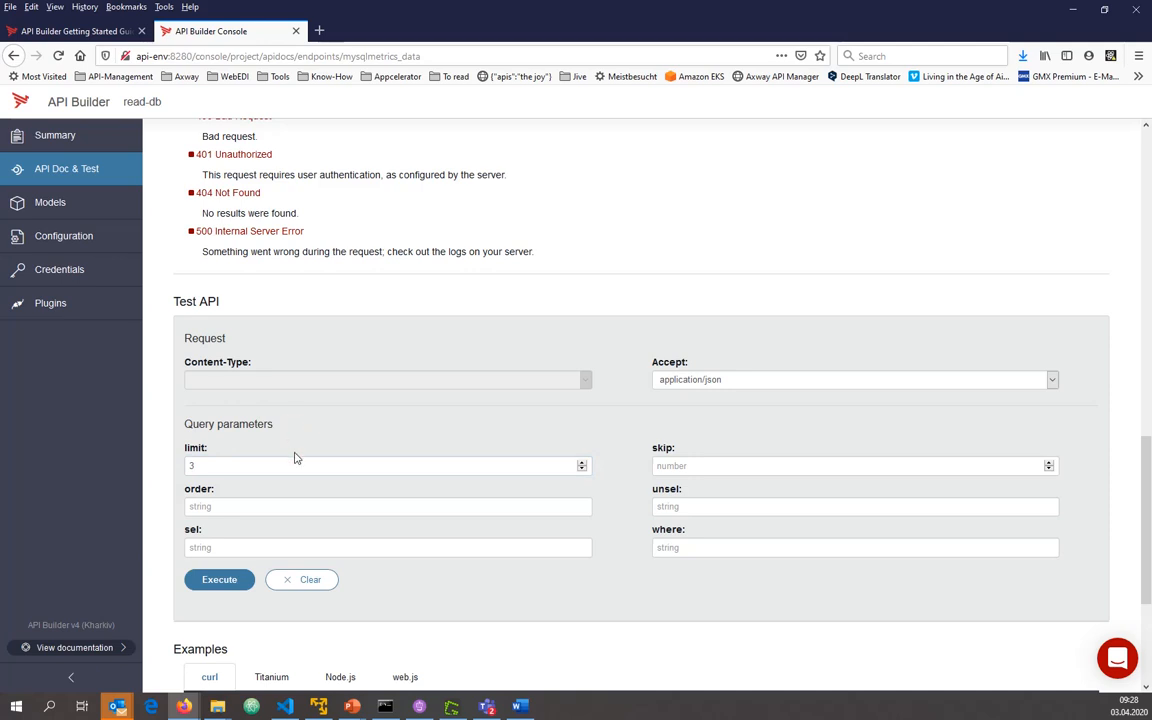
left_click(677, 466)
type("0")
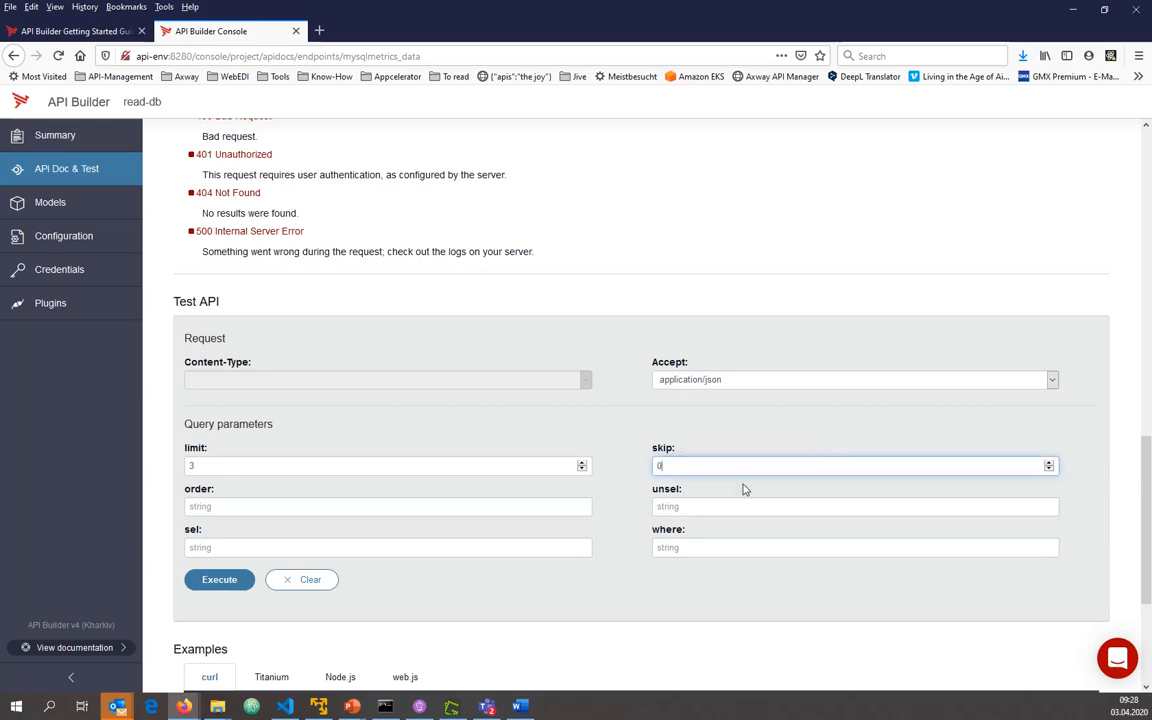
Execute the metrics_data query test with the order parameter left empty and examine the records in the response body
left_click(373, 511)
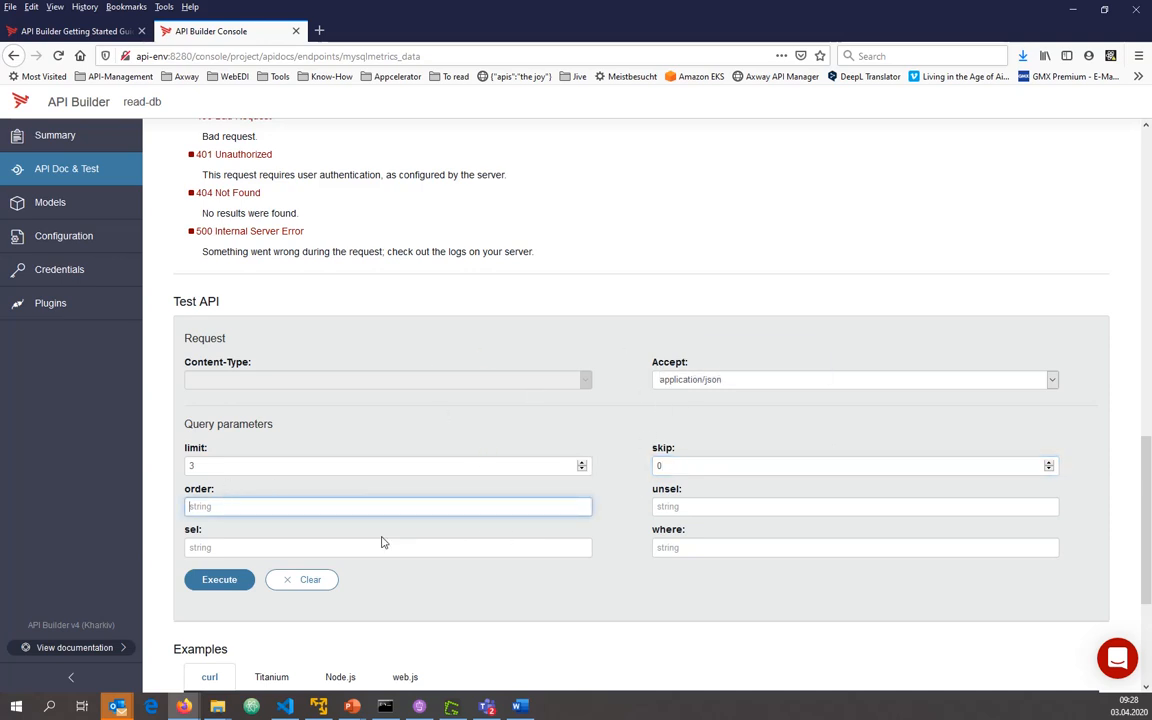
left_click(213, 580)
scroll(153, 566, "down", 3)
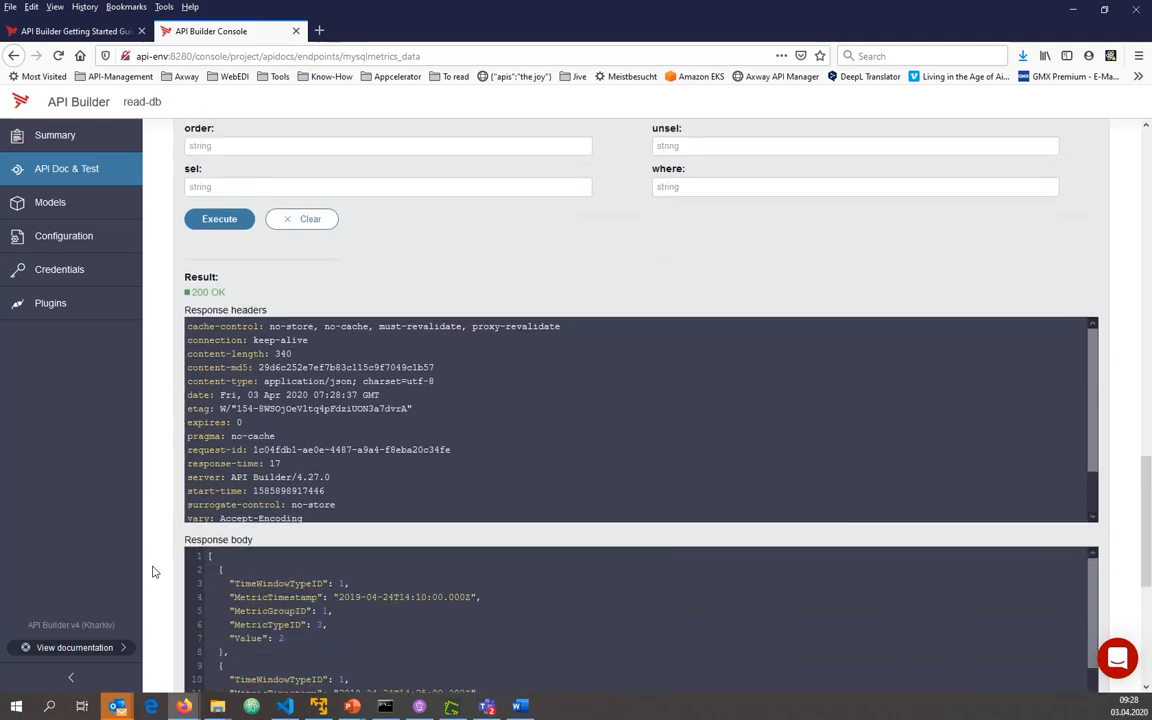
left_click_drag(304, 543, 245, 490)
mouse_move(1093, 527)
left_mouse_down()
mouse_move(1088, 607)
mouse_move(1093, 508)
left_mouse_up()
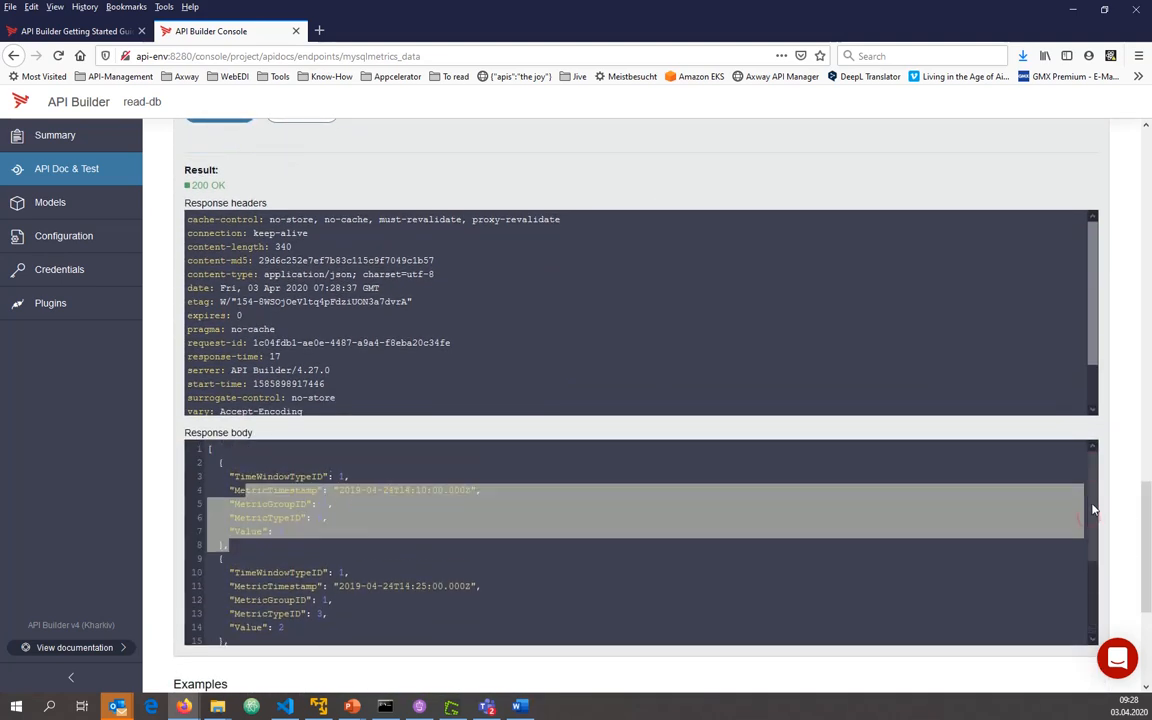
Rerun the metrics_data query test with skip set to 3 and examine the records in the response body
left_click_drag(1145, 551, 1149, 470)
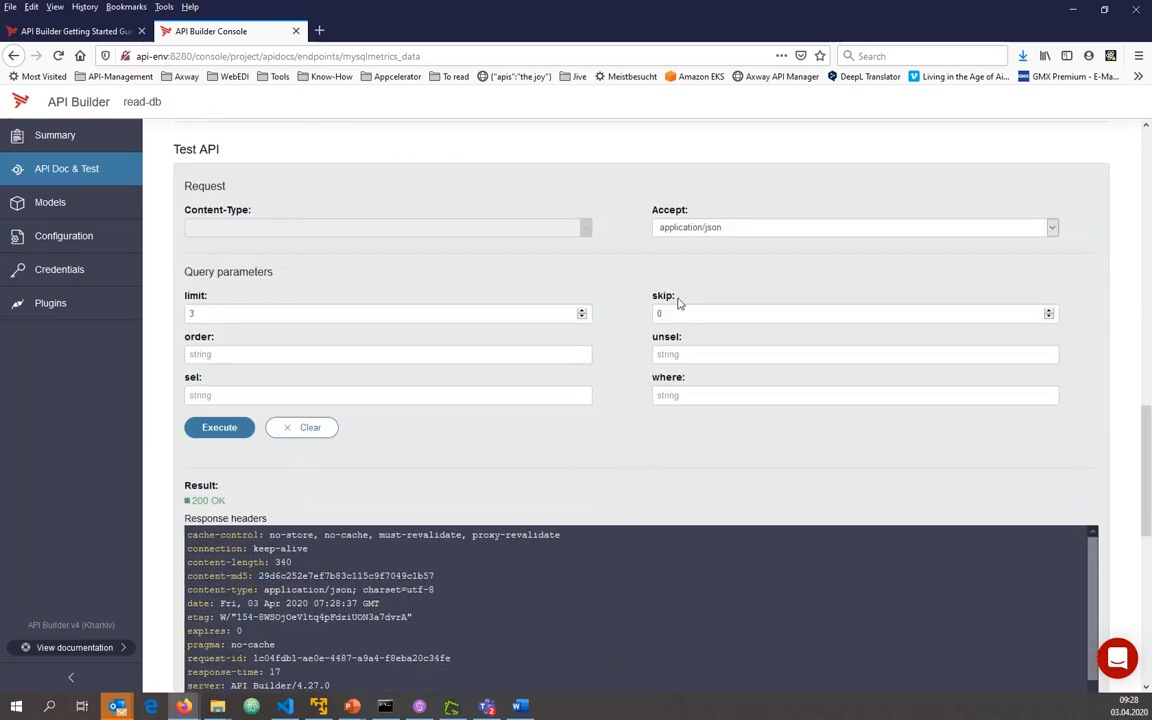
left_click_drag(684, 315, 369, 315)
type("3")
scroll(384, 324, "down", 2)
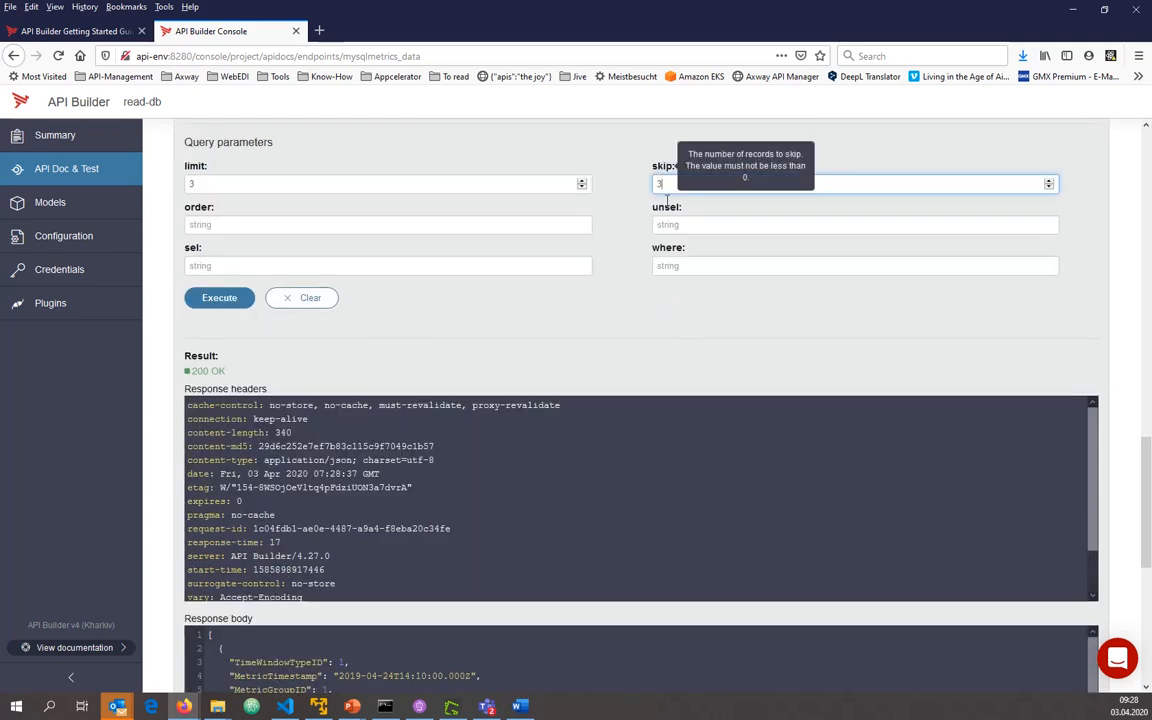
left_click(623, 287)
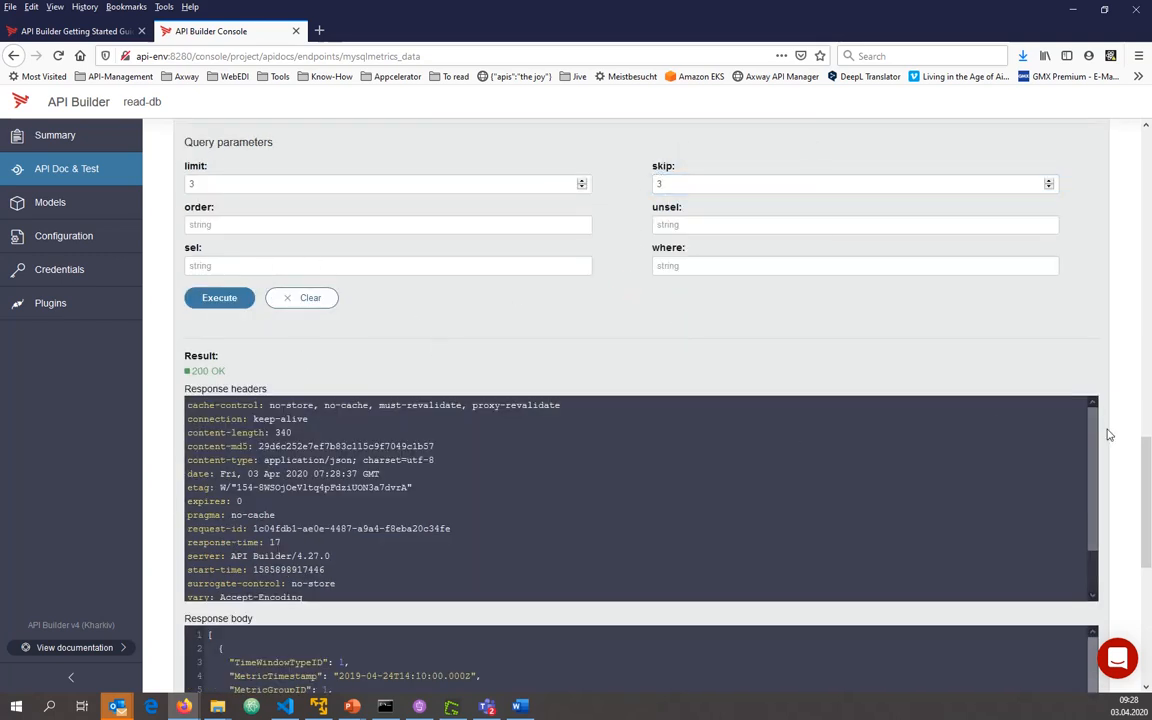
scroll(1104, 440, "down", 3)
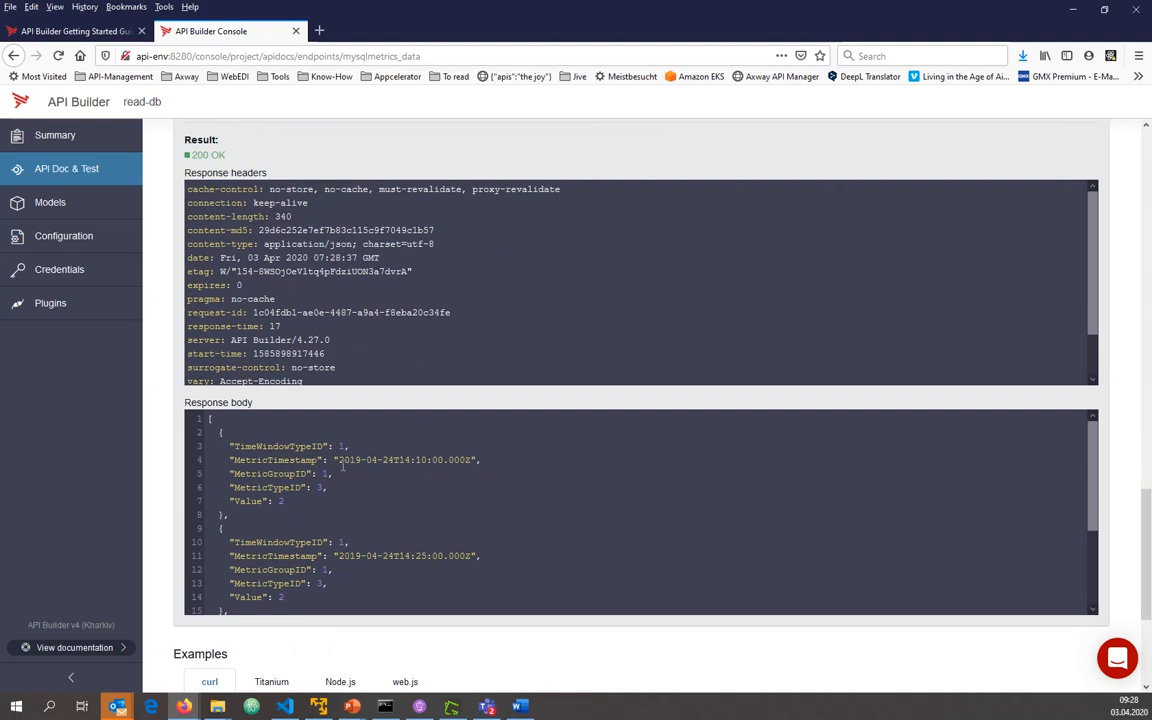
scroll(172, 301, "up", 1)
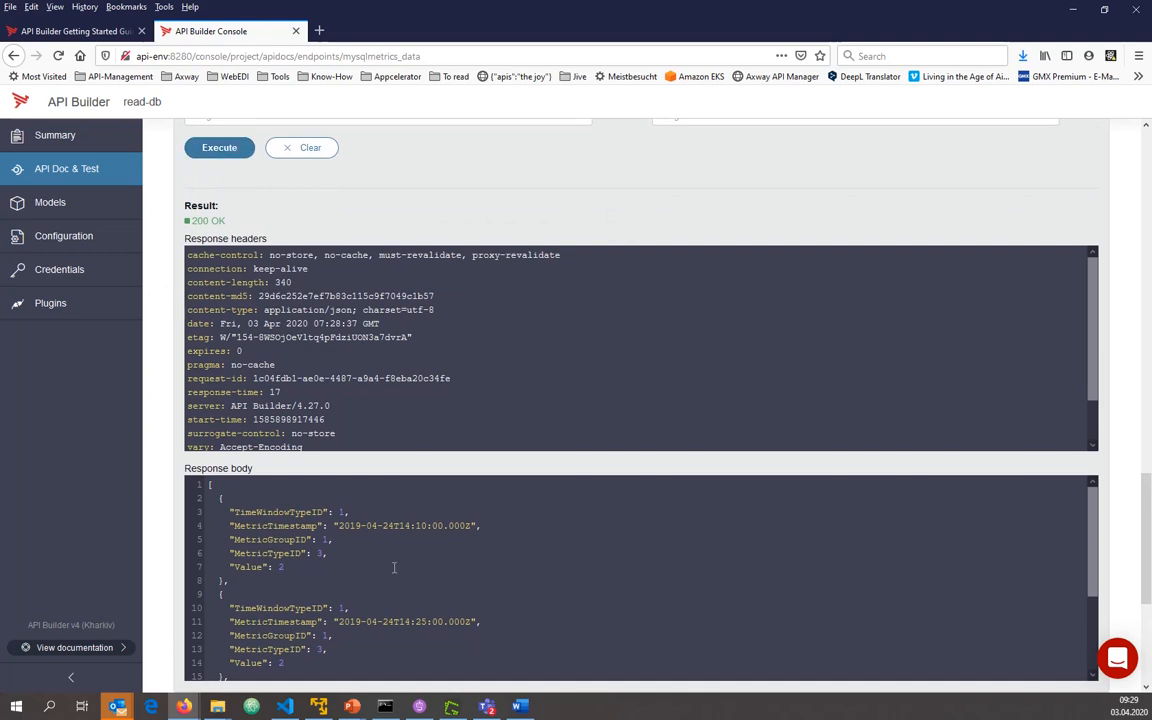
left_click(224, 147)
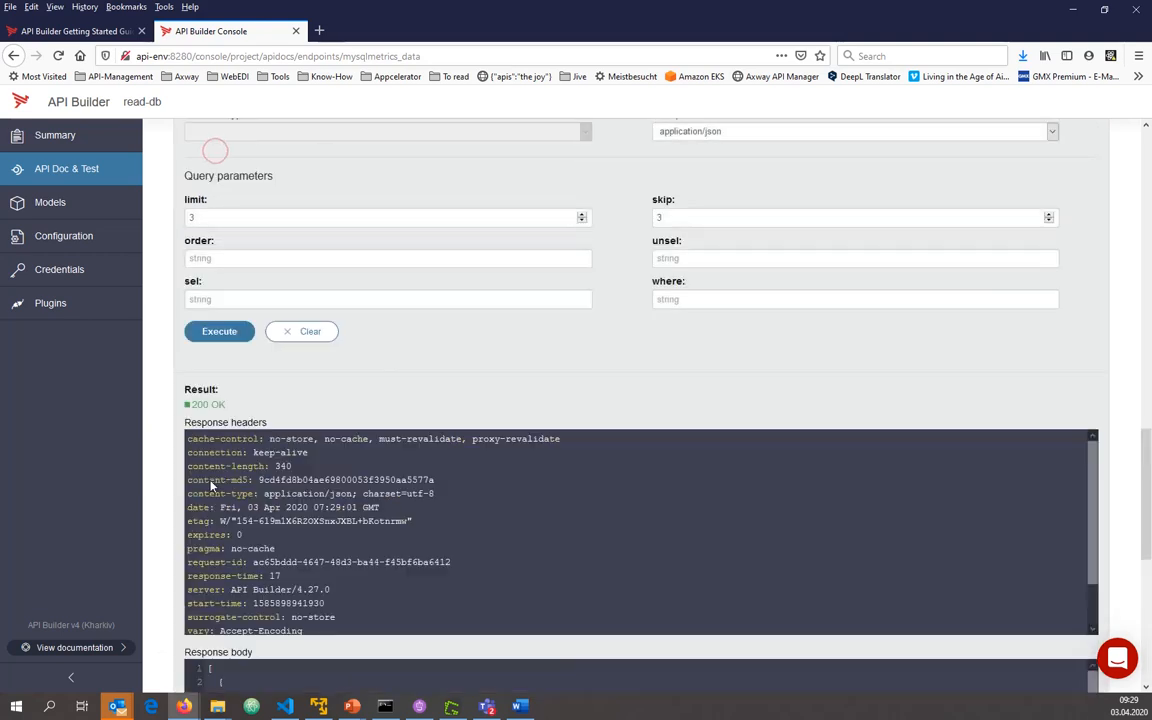
scroll(167, 530, "down", 3)
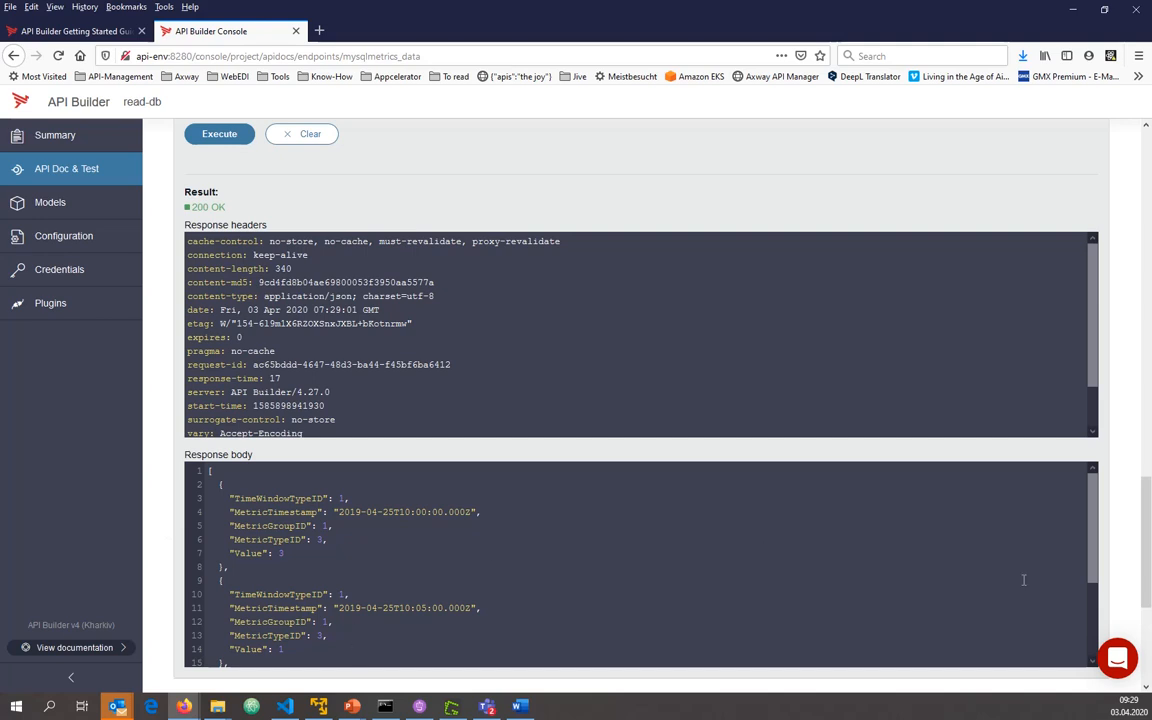
mouse_move(1090, 562)
left_mouse_down()
mouse_move(1093, 636)
mouse_move(1090, 560)
left_mouse_up()
scroll(162, 388, "up", 5)
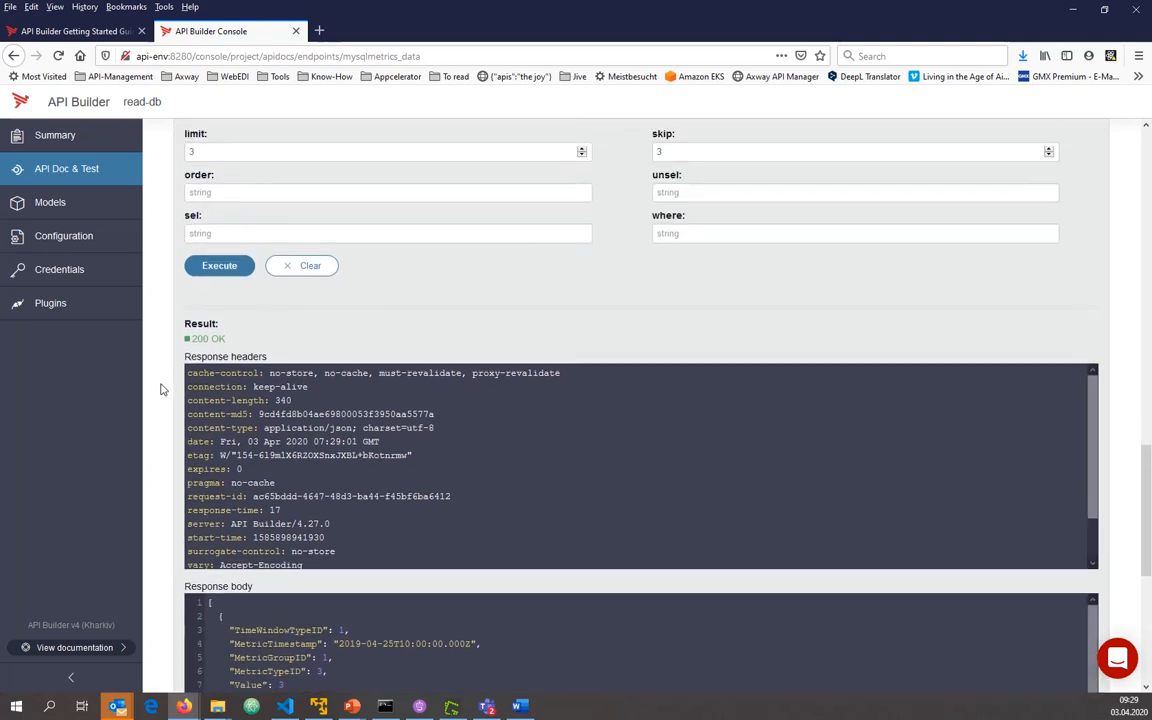
Rerun the metrics_data query test with limit set to 50 and examine the records in the response body
double_click(217, 348)
type("500")
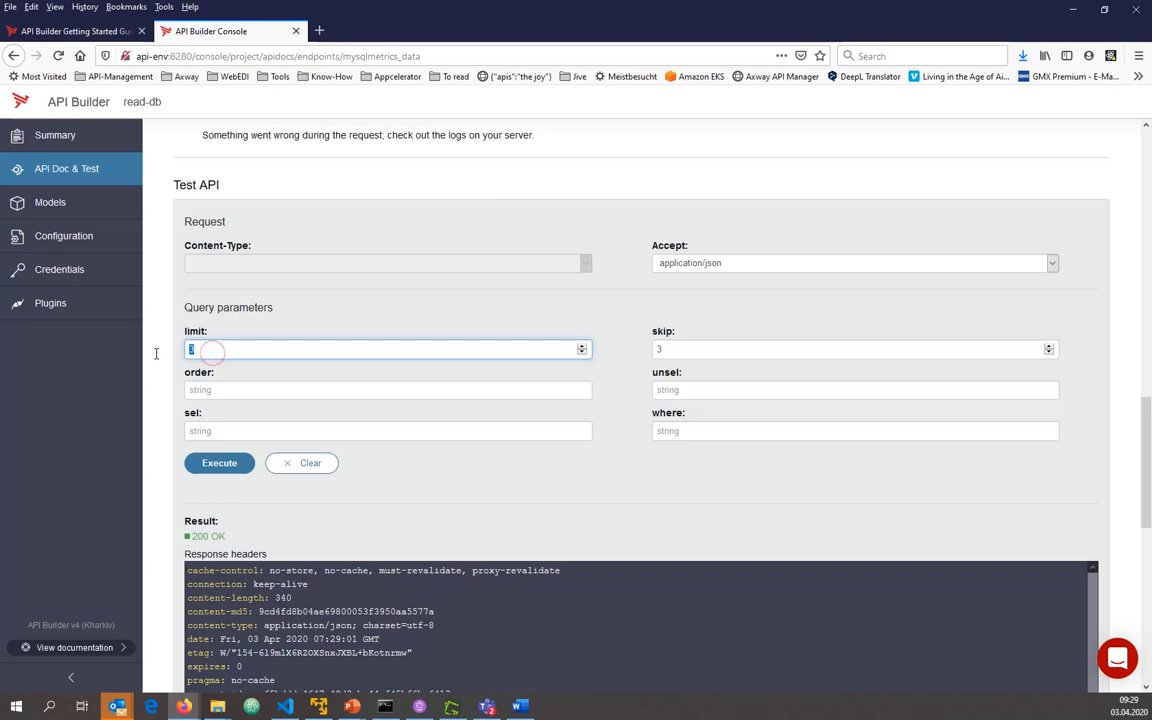
scroll(156, 353, "down", 2)
key("BackSpace")
key("BackSpace")
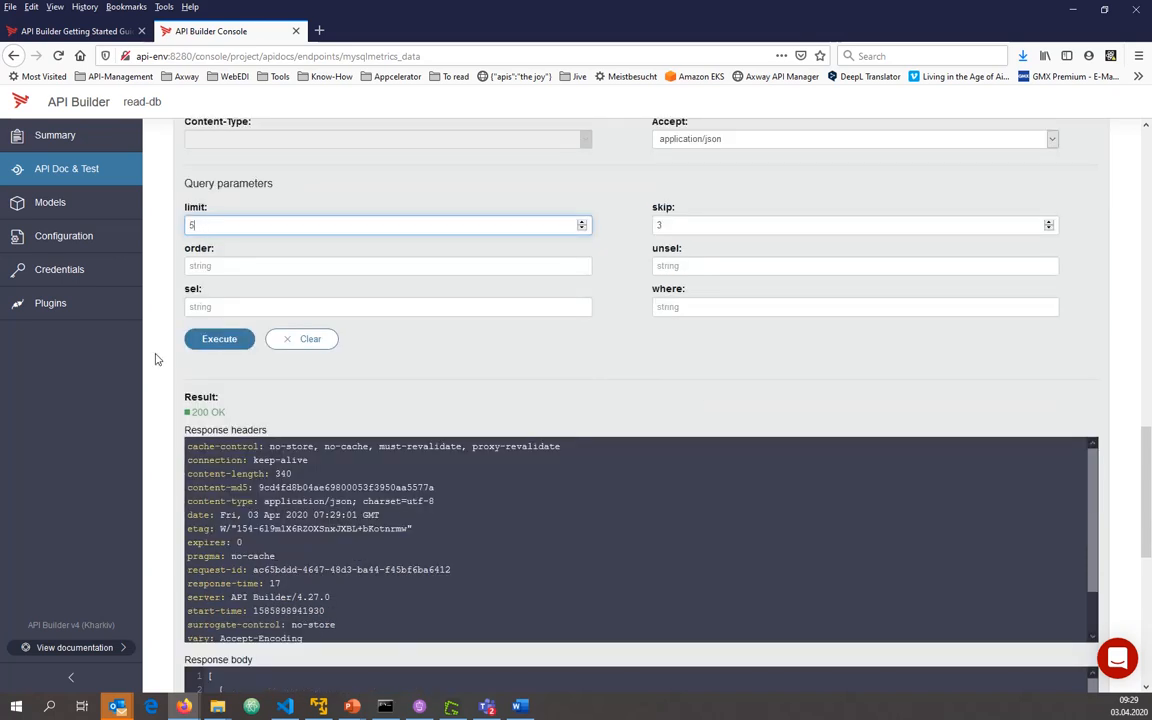
type("0")
left_click(219, 338)
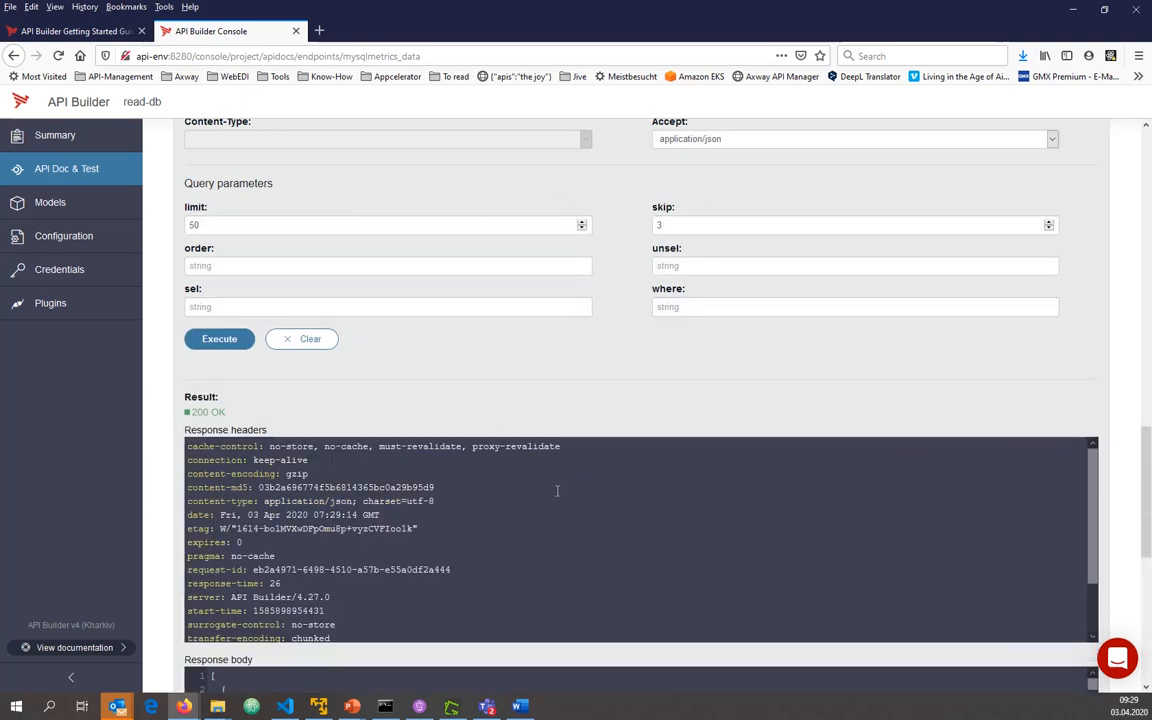
scroll(1144, 512, "down", 5)
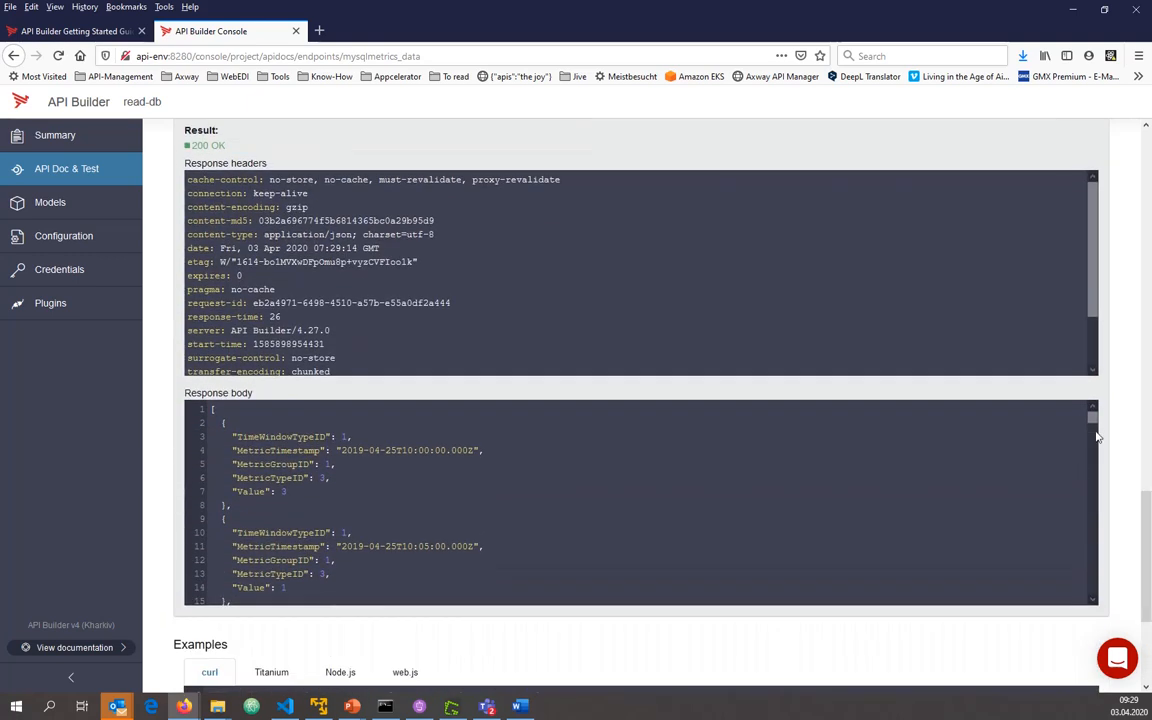
left_click_drag(1096, 429, 1150, 228)
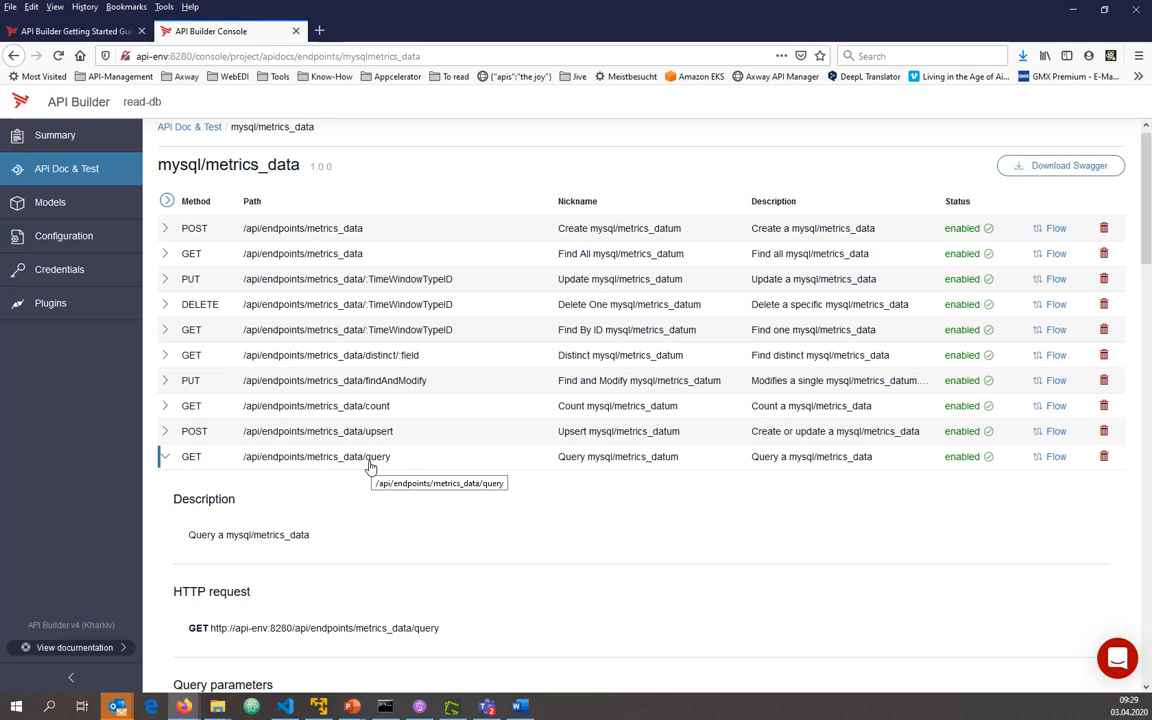
Open the metrics_data query endpoint's flow, examine the Query metrics_data node's parameters, and close the flow unchanged
left_click(1055, 458)
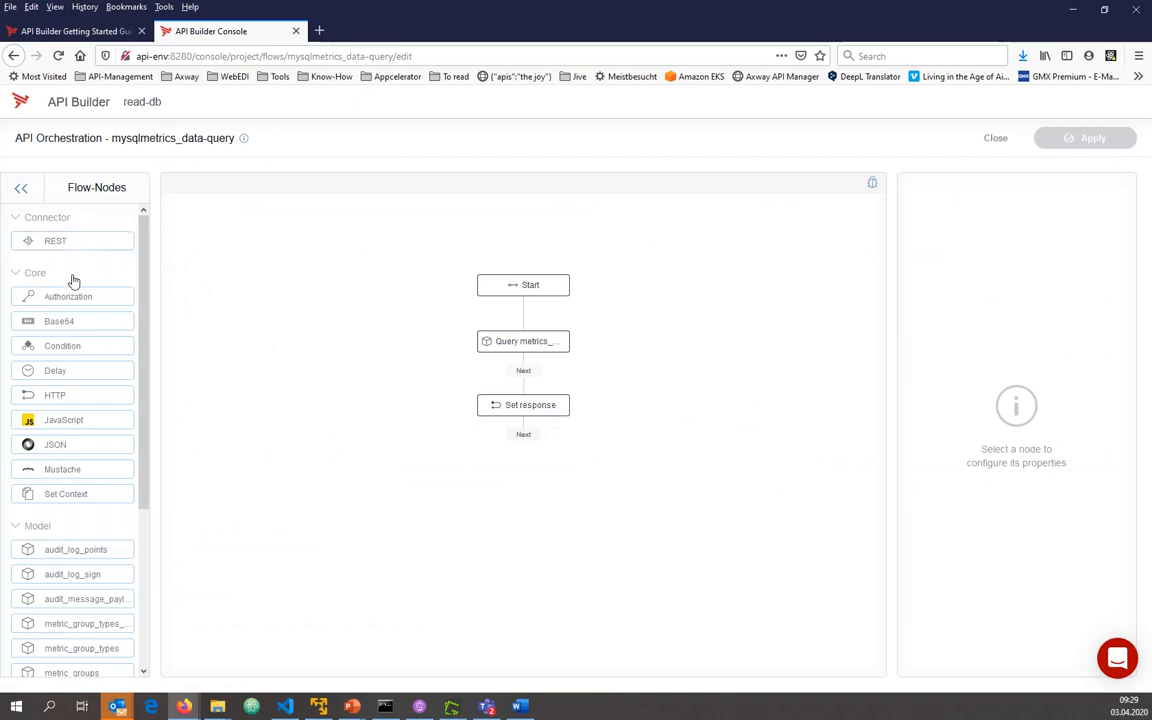
scroll(144, 334, "down", 5)
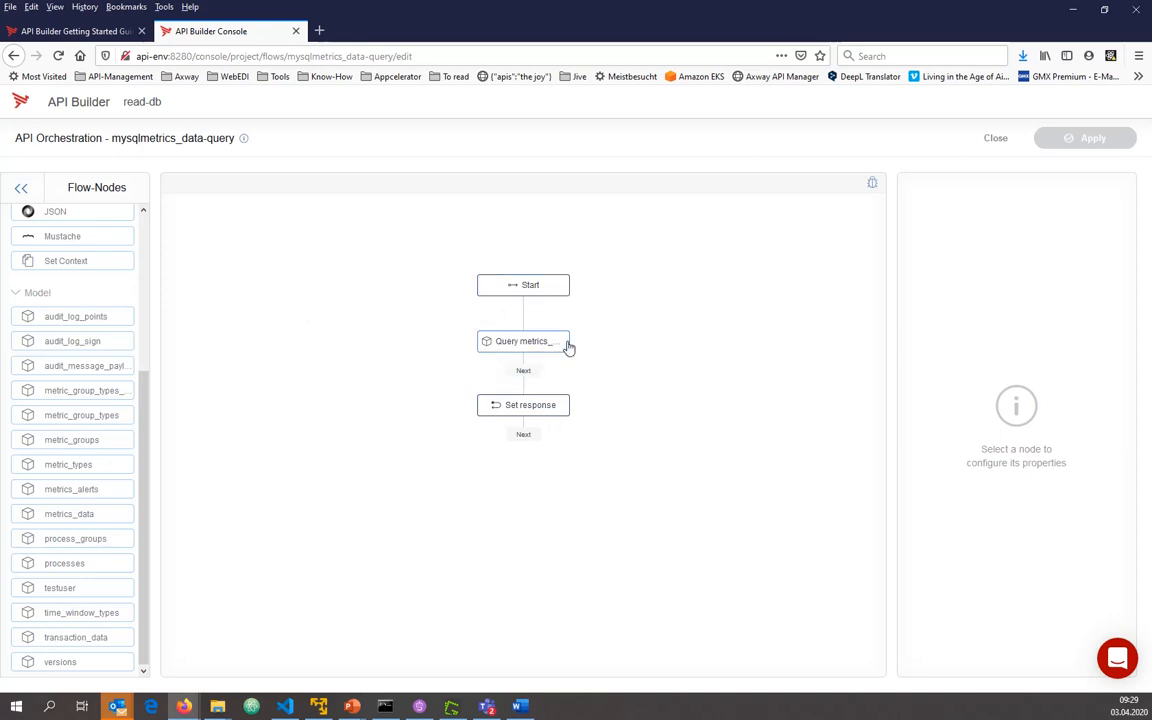
left_click(547, 352)
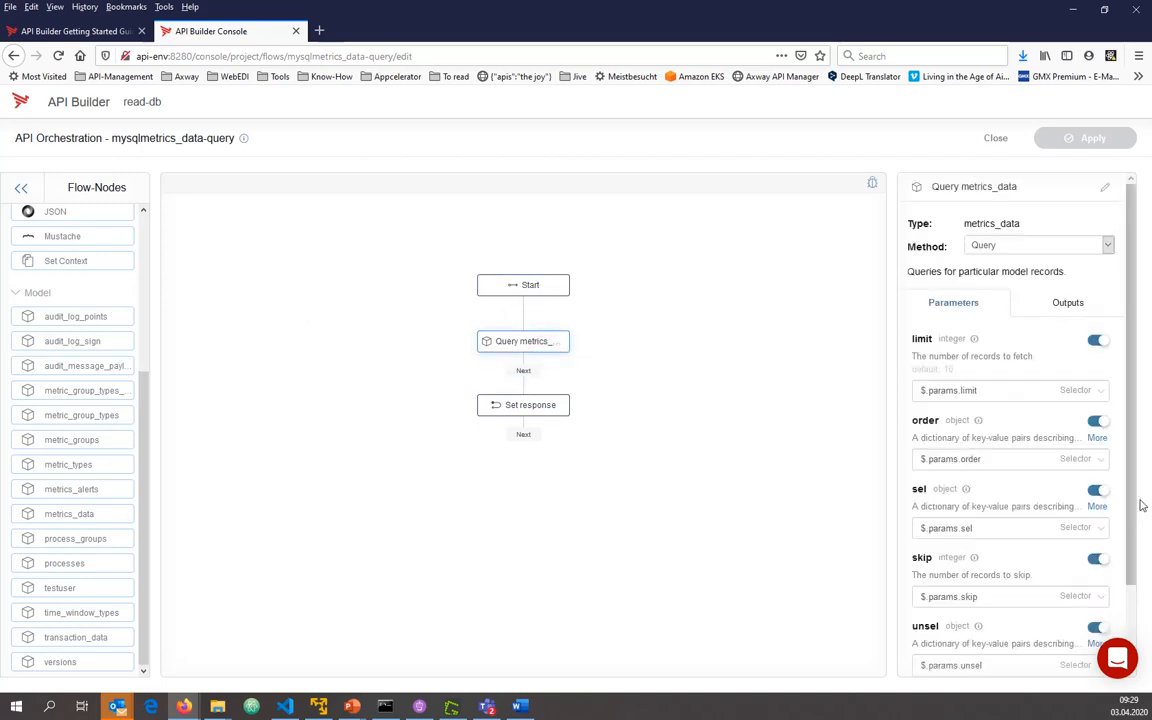
left_click_drag(1132, 482, 426, 525)
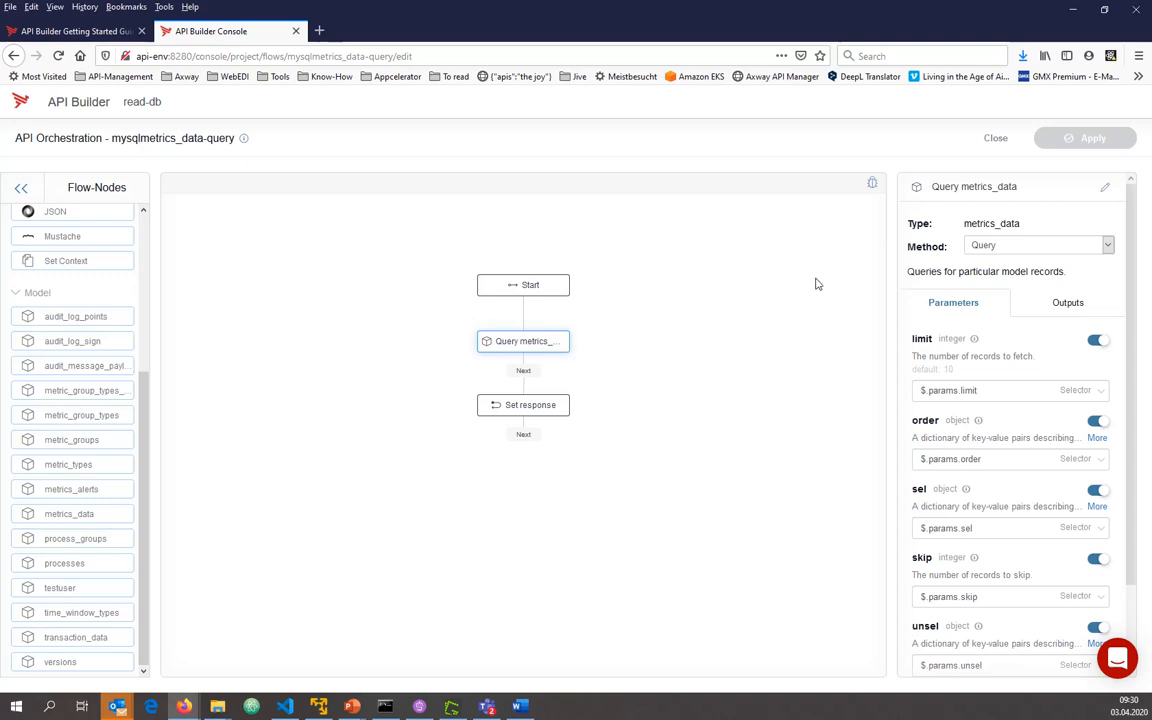
left_click(996, 138)
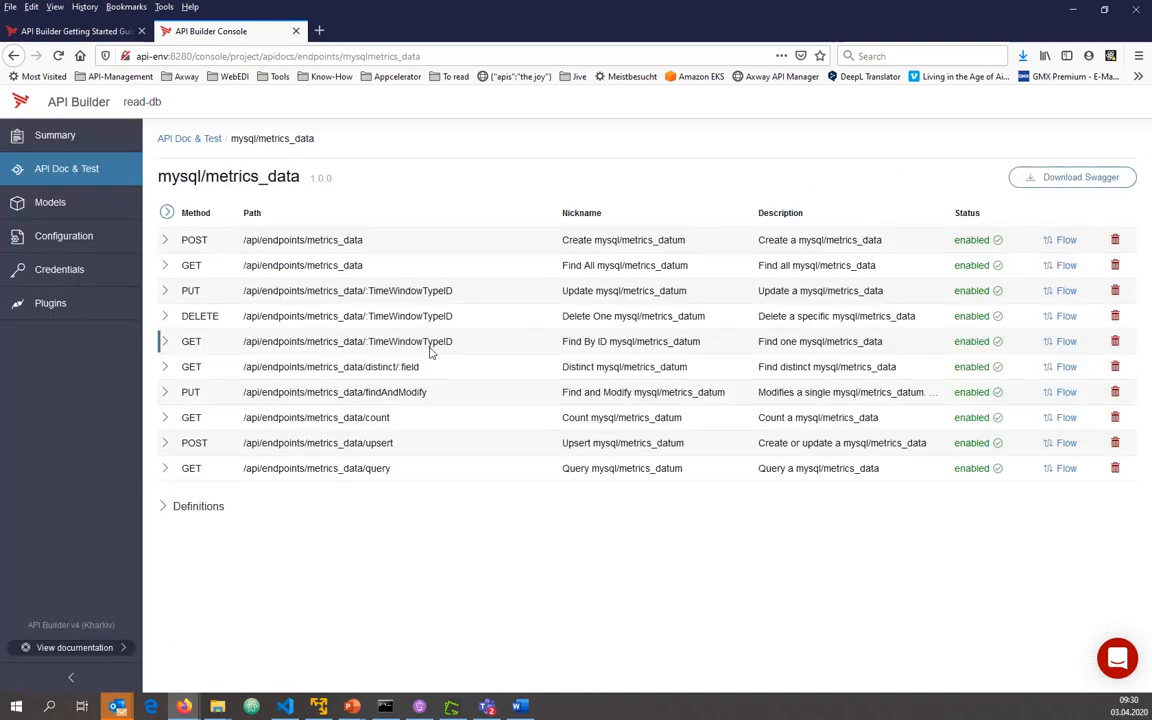